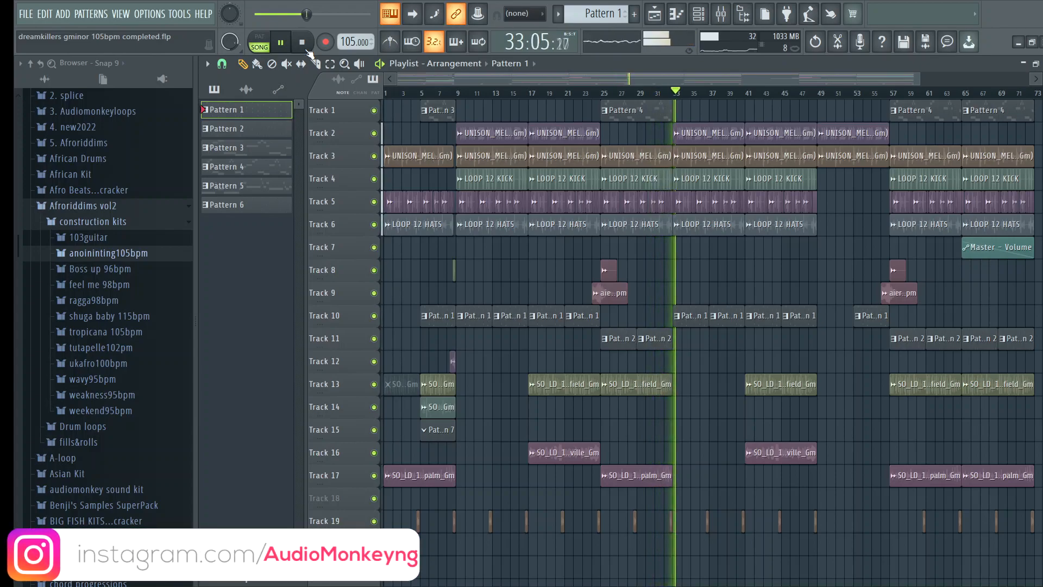
Stop playback and solo Track 3, which holds the UNISON_MELODYLOOP Trenches Keys loop
click(306, 48)
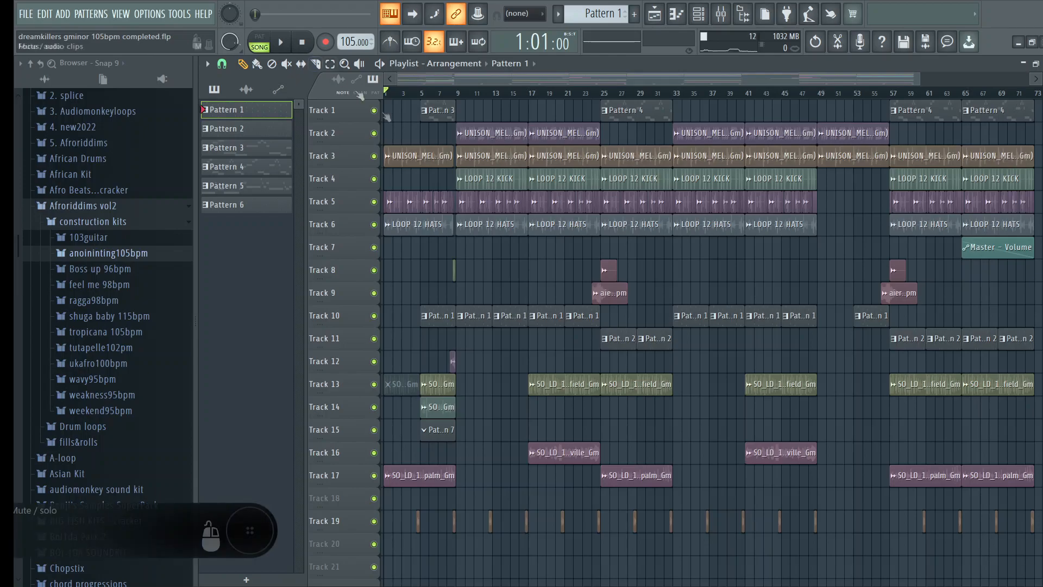
click(344, 63)
drag(530, 143, 385, 209)
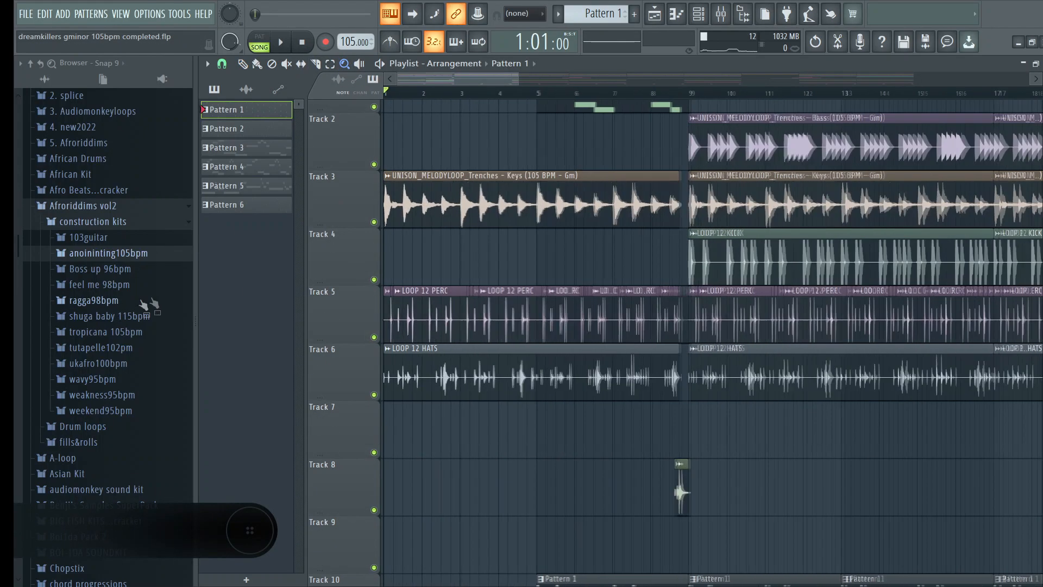
right_click(374, 222)
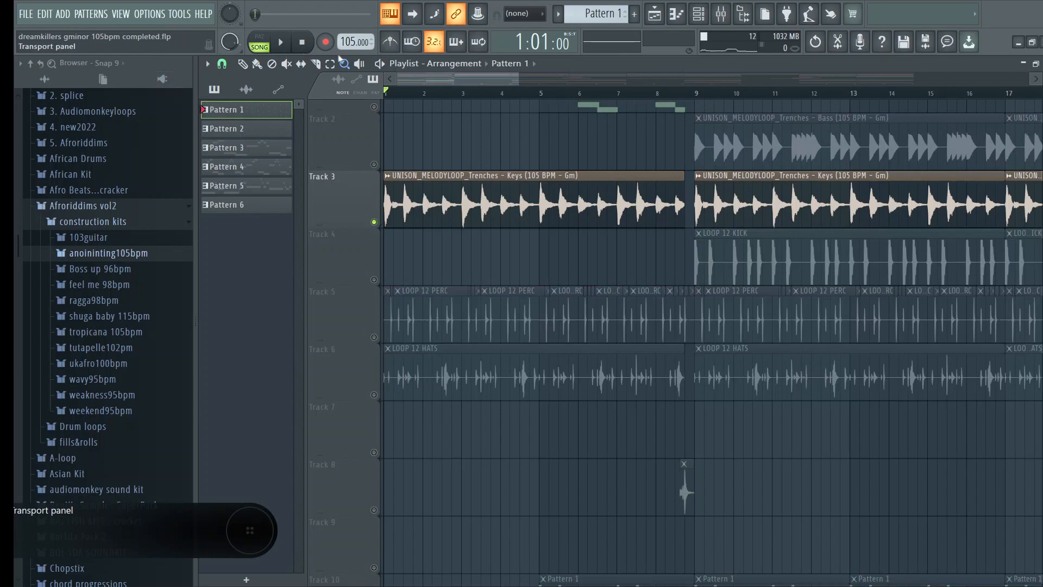
right_click(445, 107)
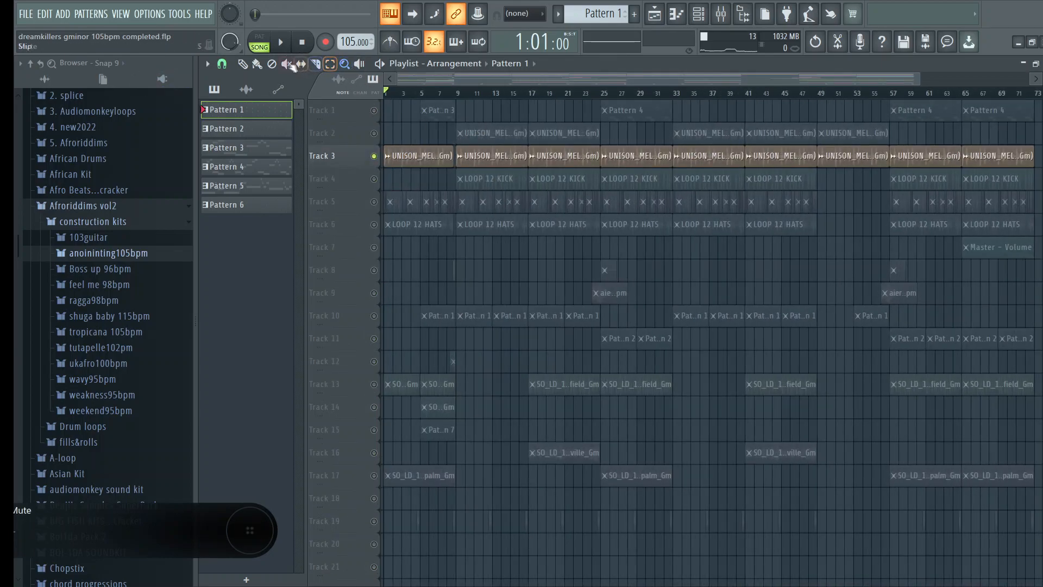
Open the audio clip settings of the first Trenches Keys clip on Track 3 and play the soloed loop
click(243, 64)
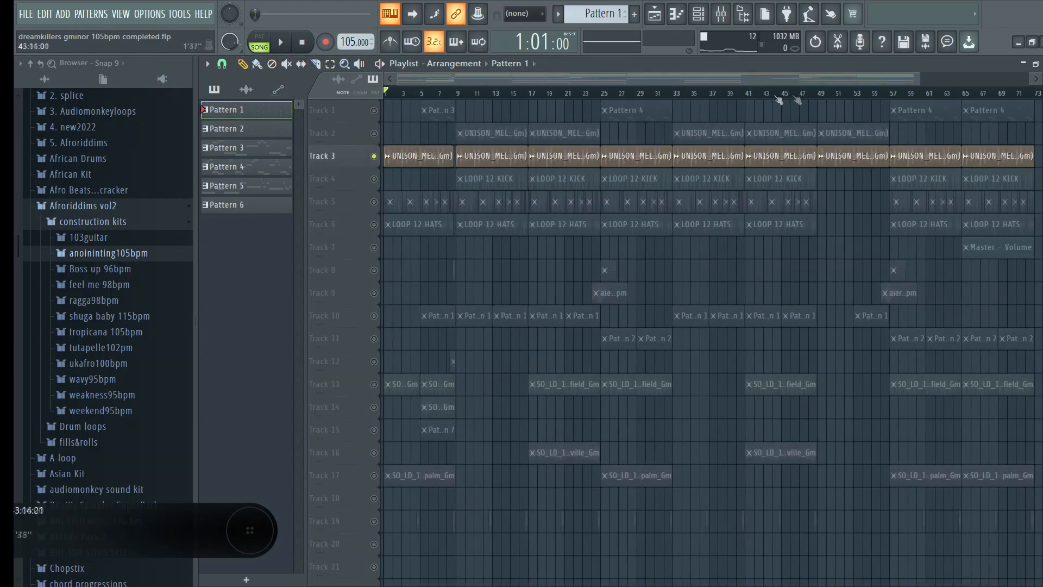
scroll(387, 158, up, 2)
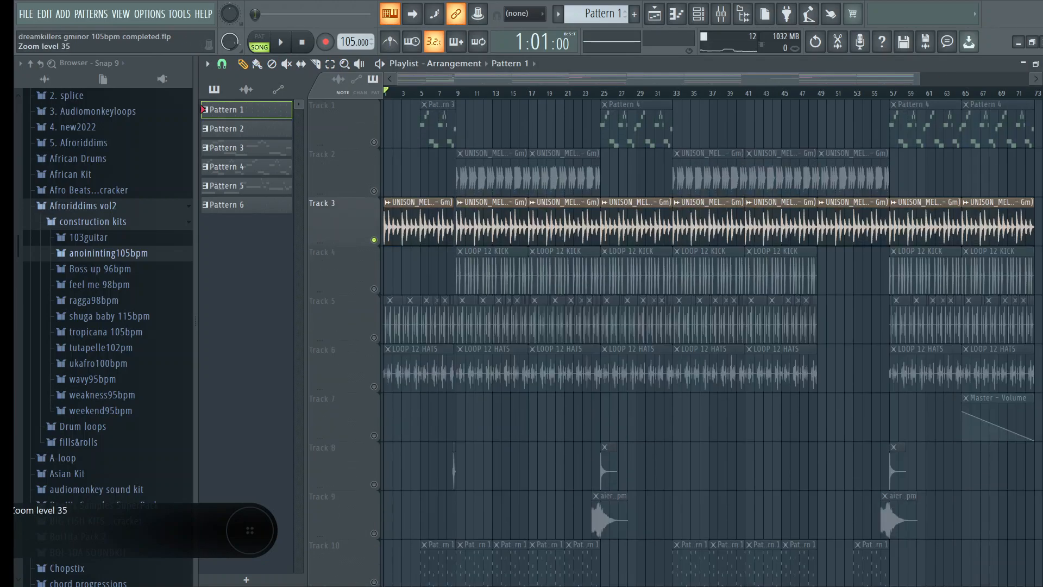
click(386, 202)
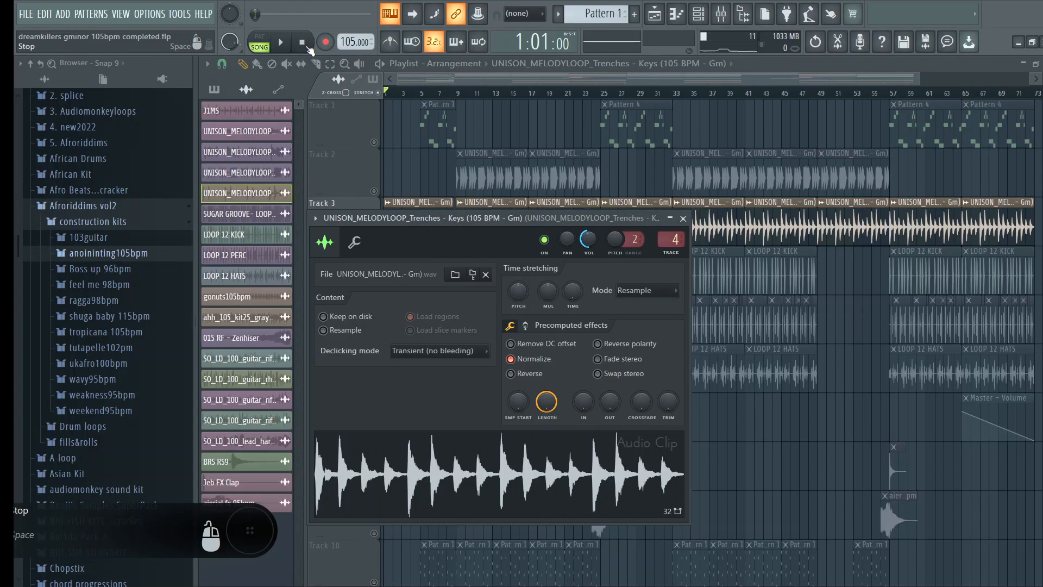
key(space)
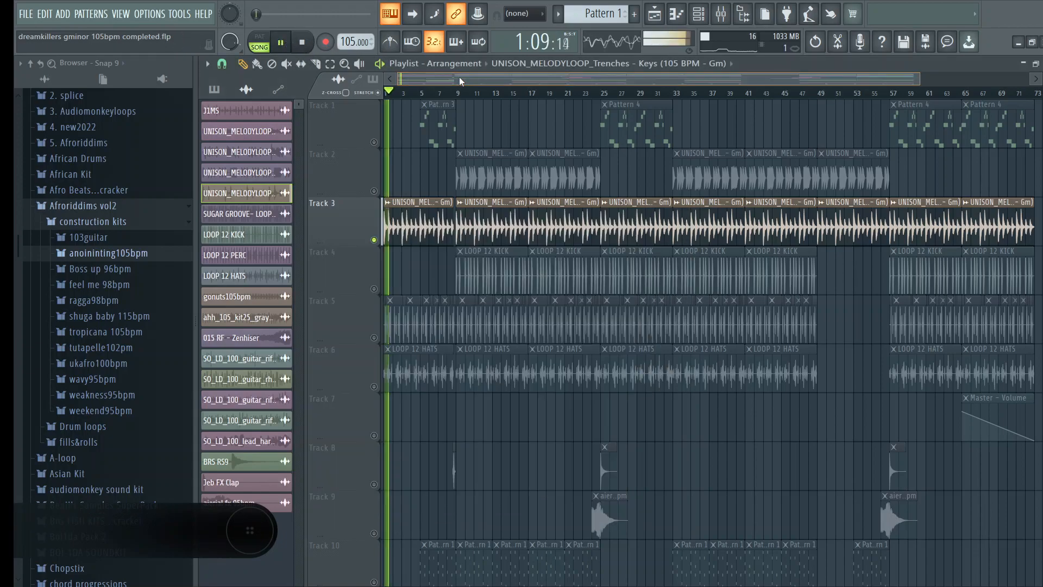
click(459, 77)
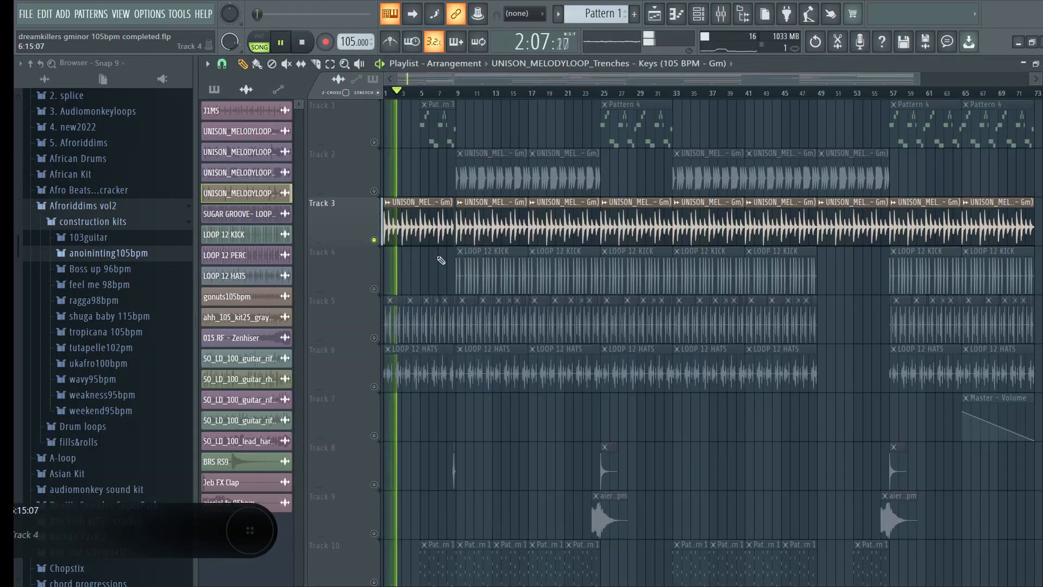
Inspect the Fruity parametric EQ 2, Fruity Compressor and Fruity Reeverb 2 on the Keys loop's mixer track
double_click(433, 236)
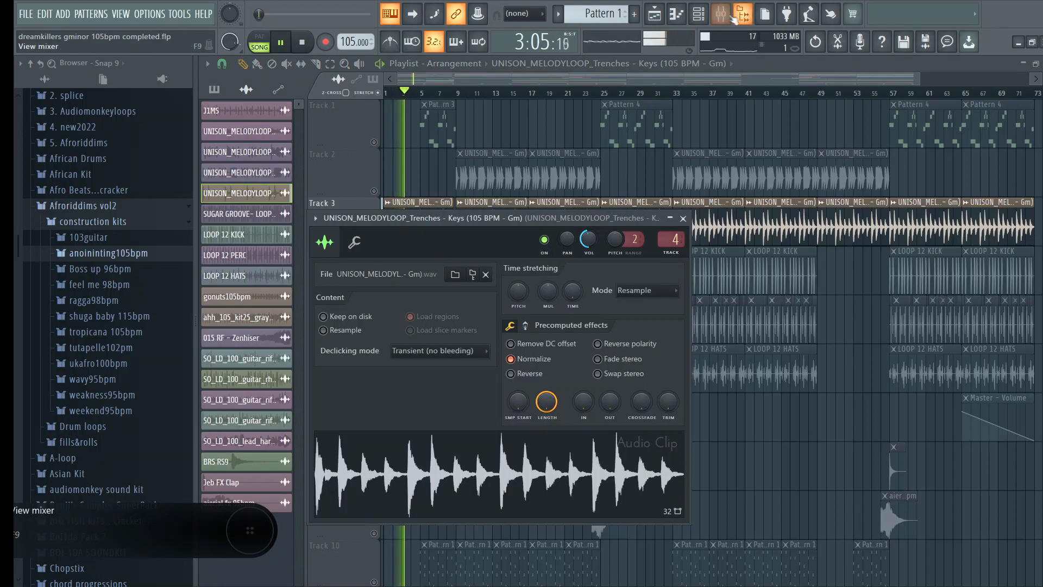
click(721, 13)
click(823, 240)
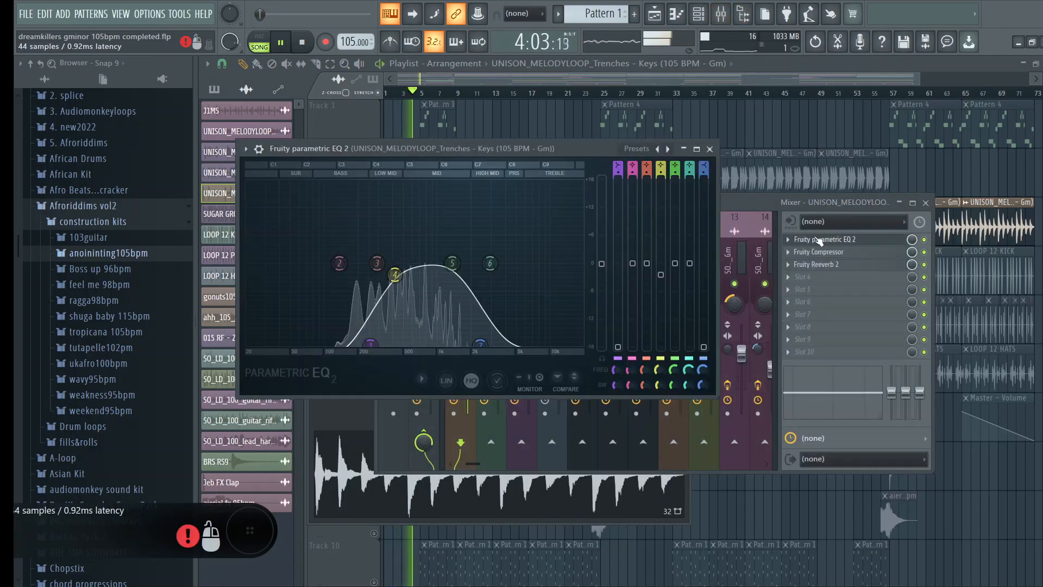
click(839, 251)
click(851, 264)
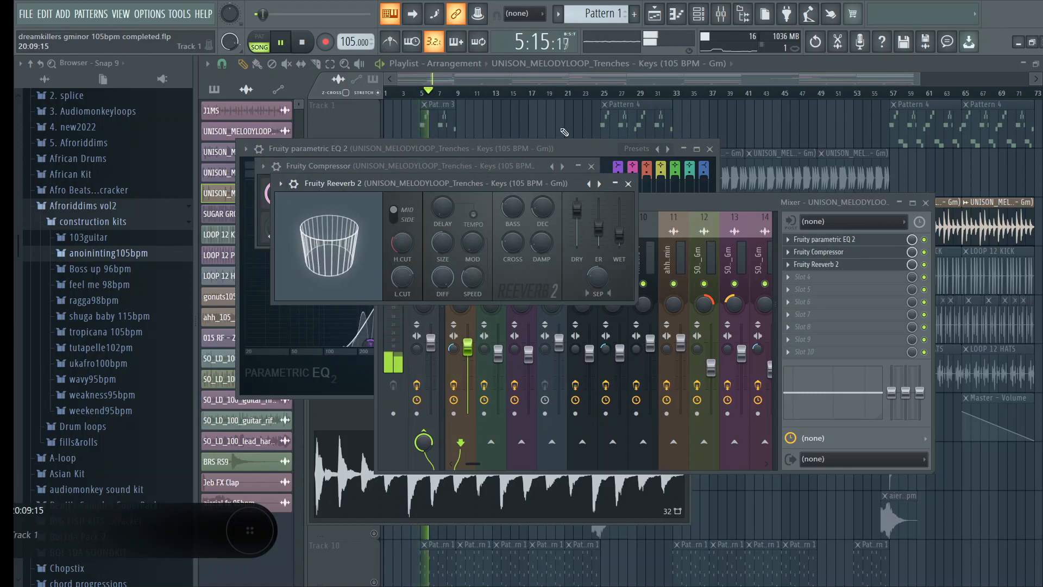
click(548, 74)
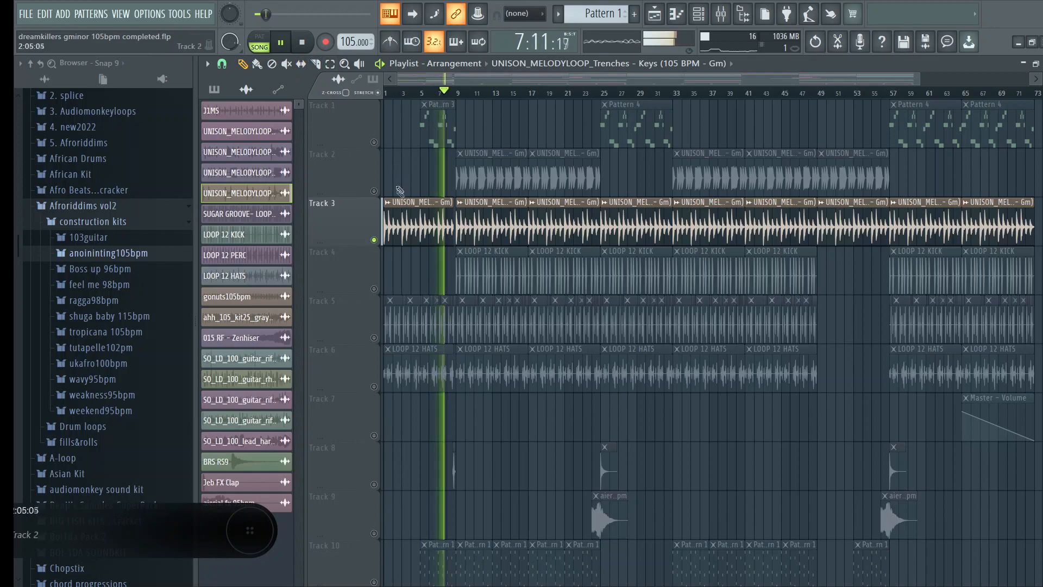
Check the Keys clip's sampler settings once more and stop playback
double_click(404, 202)
right_click(581, 122)
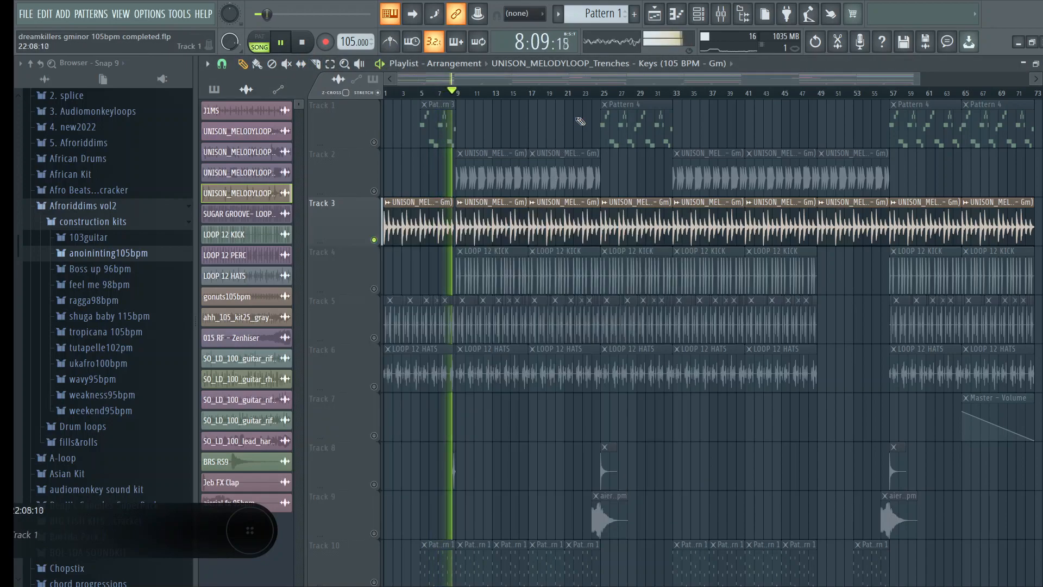
key(space)
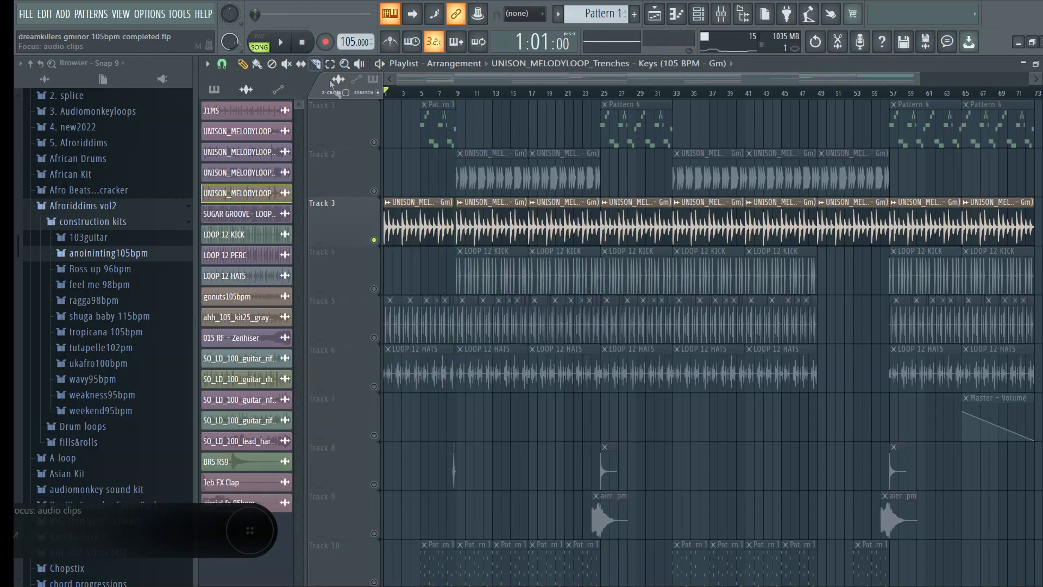
scroll(503, 182, down, 5)
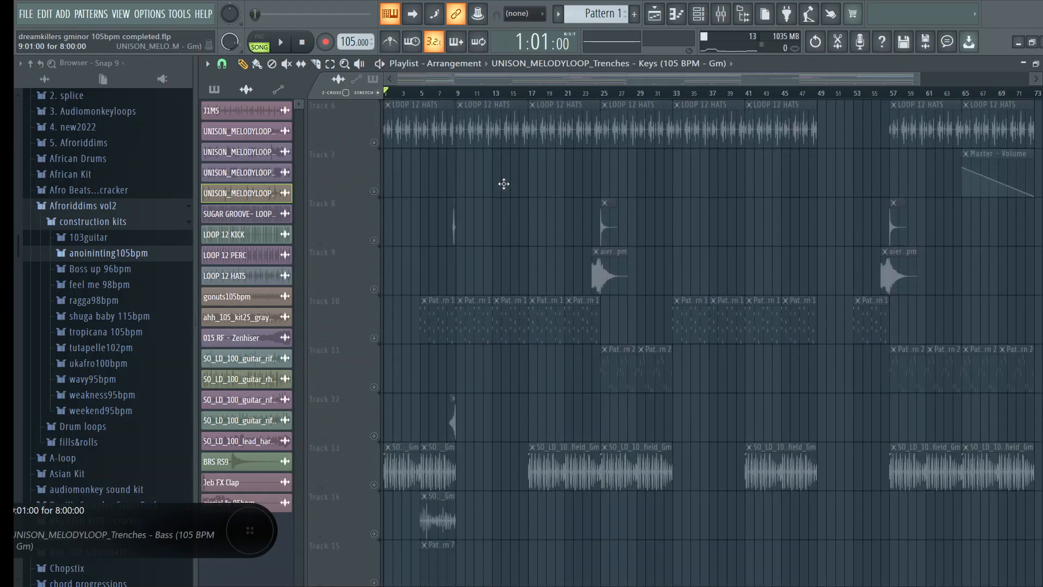
scroll(514, 188, up, 3)
click(344, 64)
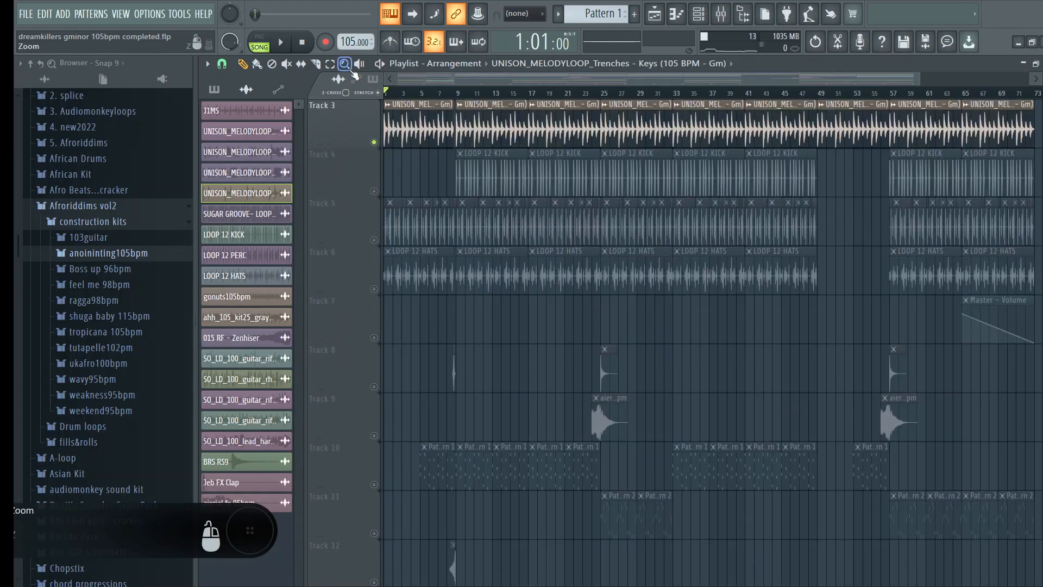
click(398, 103)
right_click(466, 152)
drag(567, 129, 189, 483)
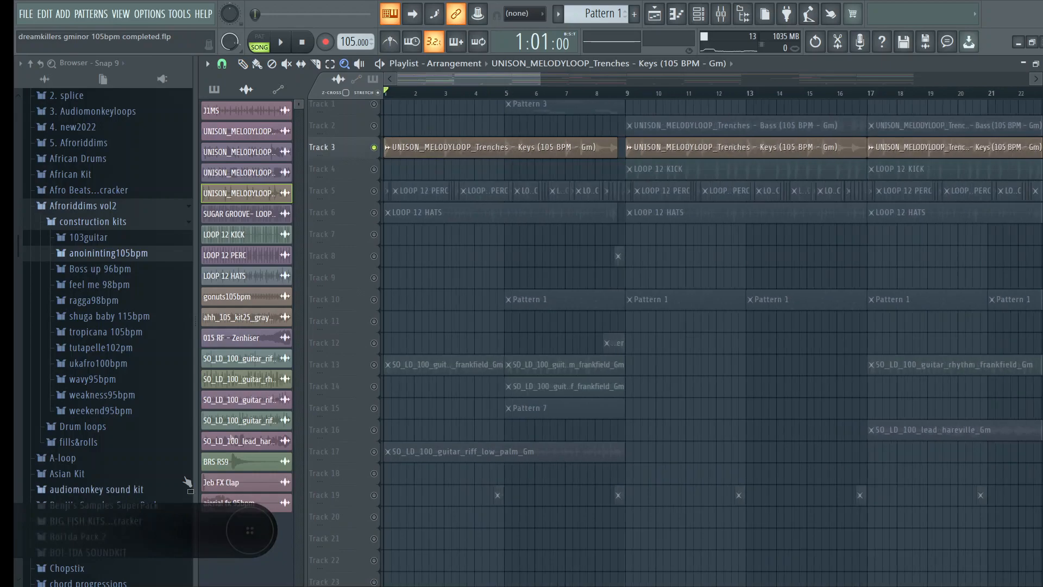
right_click(476, 187)
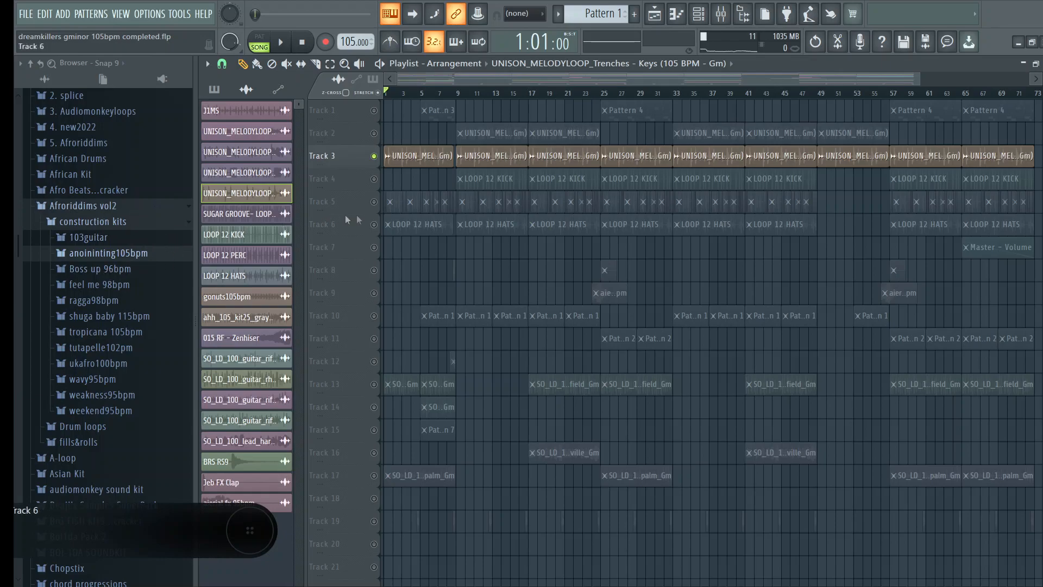
Expand the anoininting105bpm sample folder, then unmute Track 5 with LOOP 12 PERC and audition it together with the keys
click(128, 253)
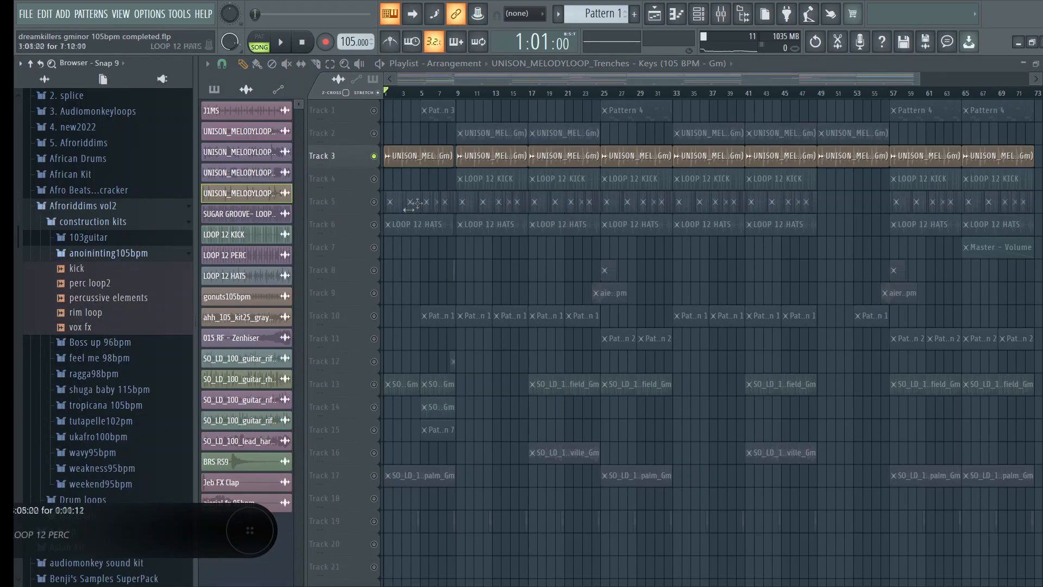
click(374, 202)
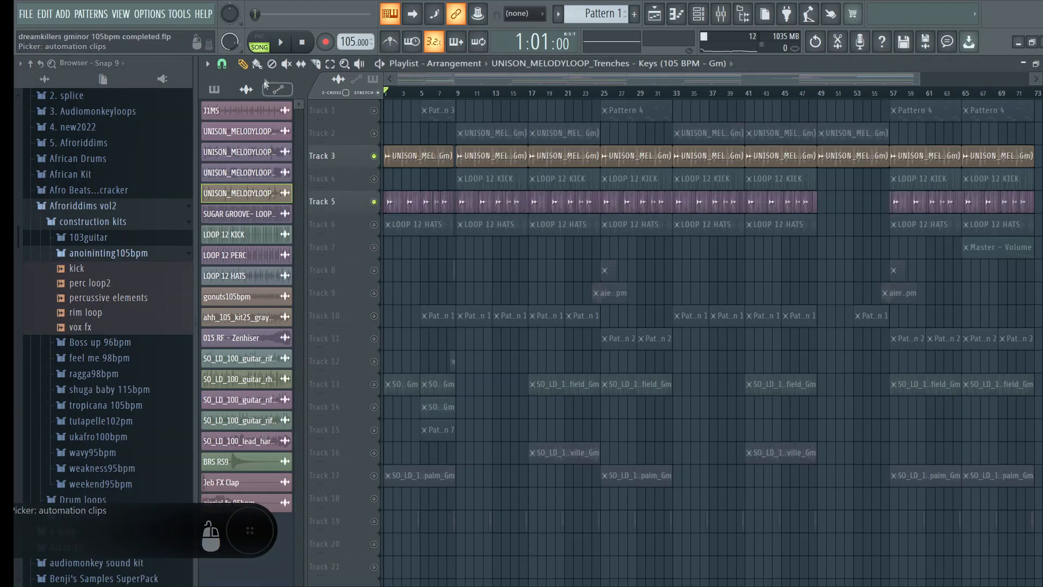
click(282, 43)
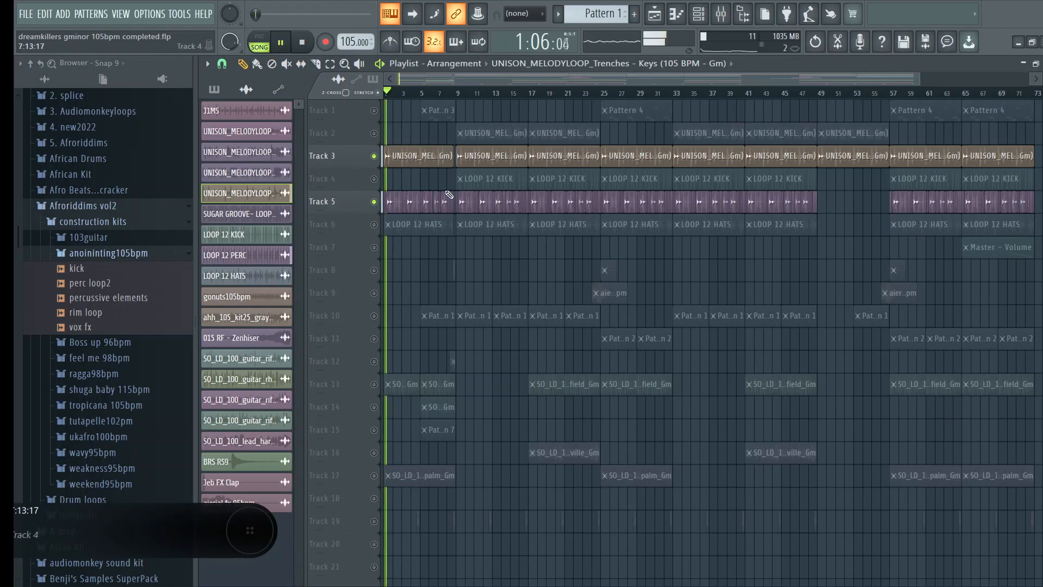
drag(919, 80, 522, 187)
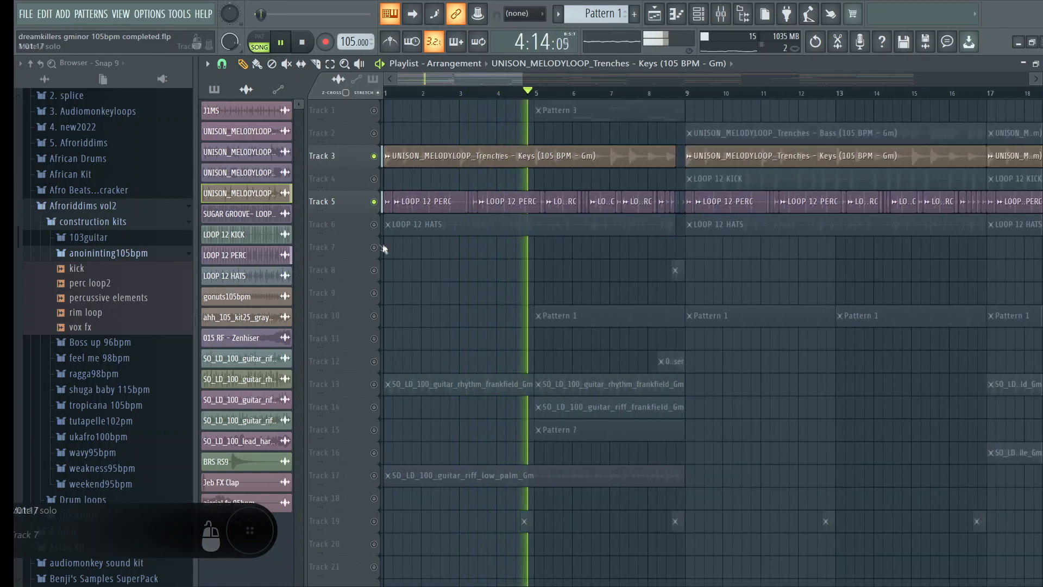
click(312, 43)
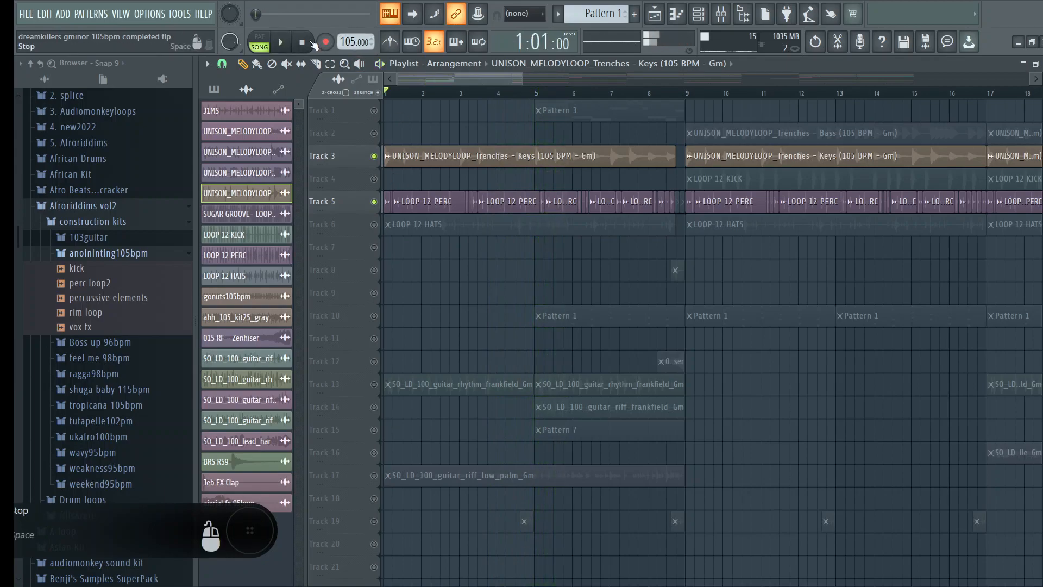
Unmute Track 6 with LOOP 12 HATS, collapse the Afroriddims vol2 folder, and audition the hats with the keys and percussion
click(374, 224)
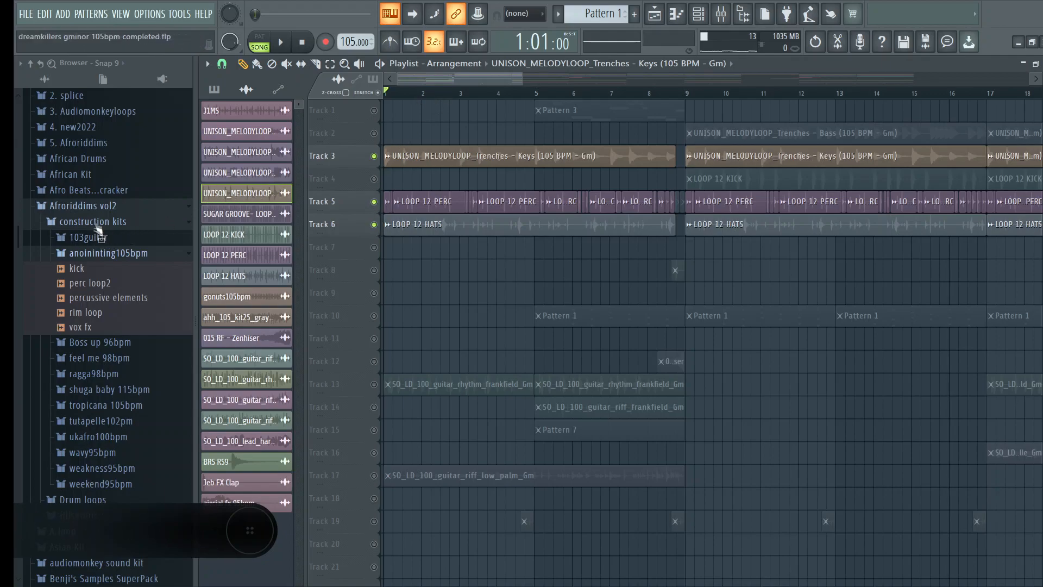
click(111, 208)
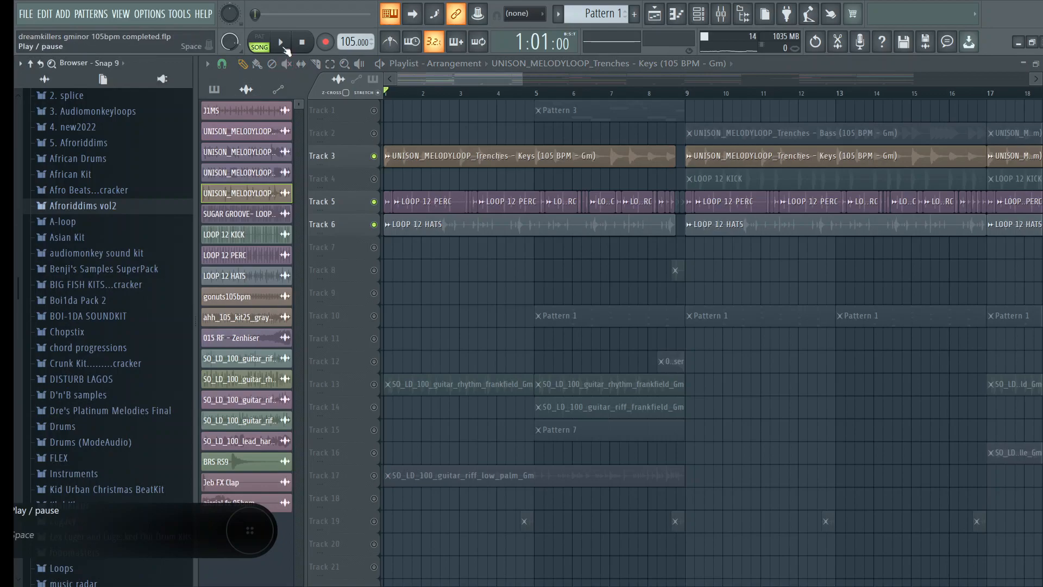
click(282, 42)
scroll(754, 137, down, 3)
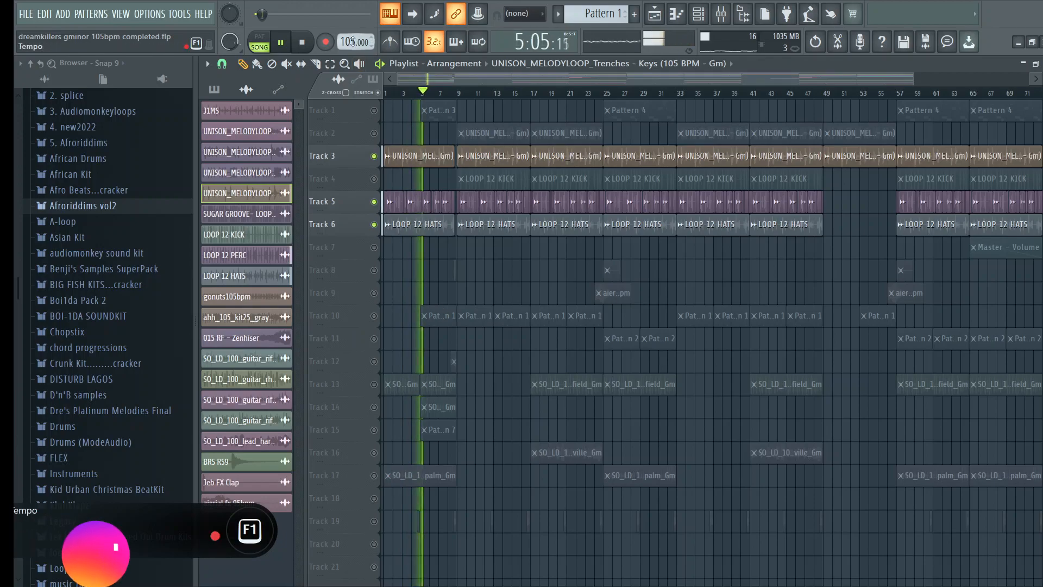
click(302, 43)
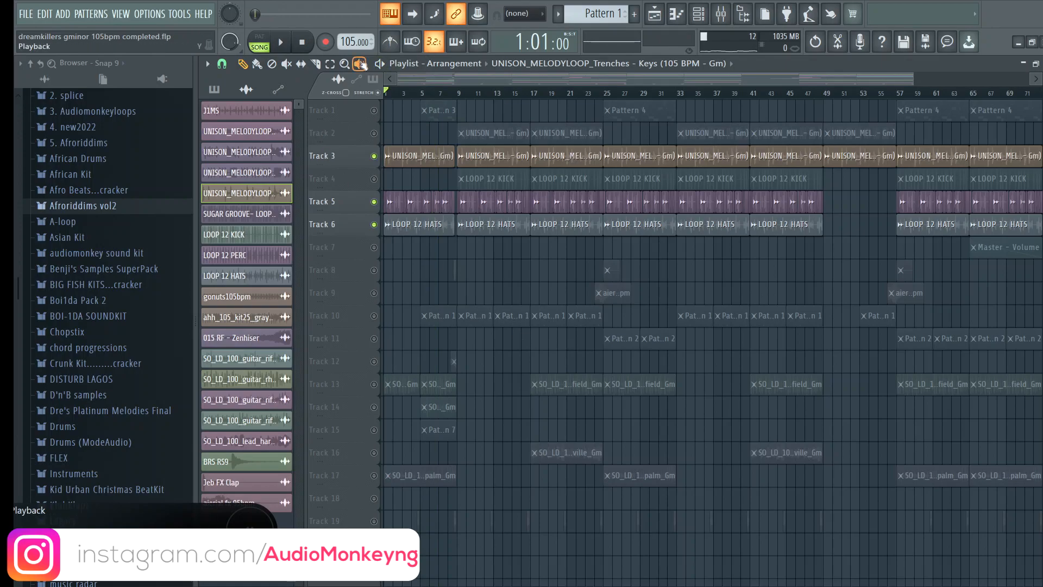
Unmute Track 1 with Pattern 3 and play the arrangement from bar 5
drag(615, 126, 387, 533)
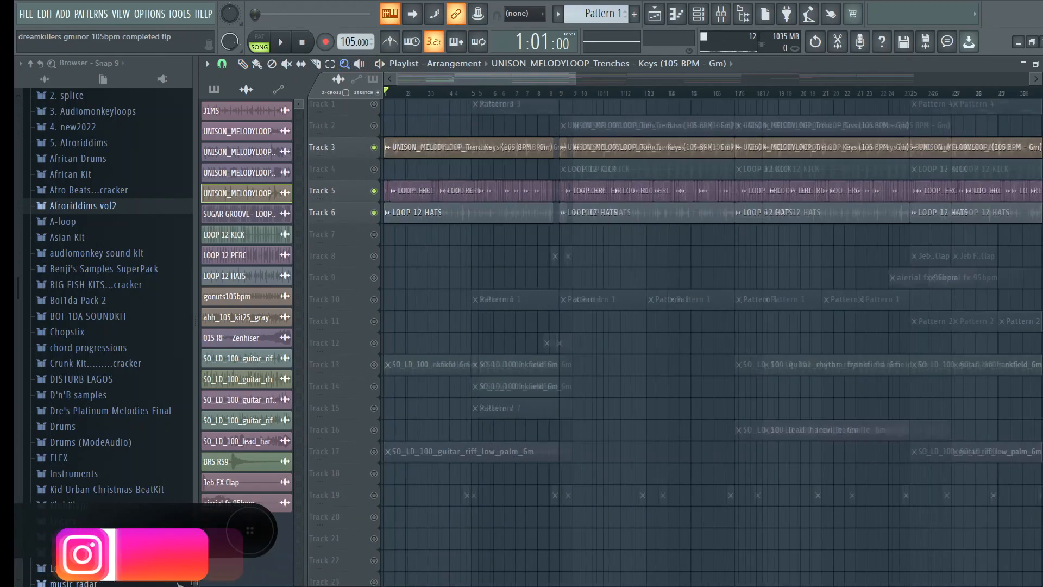
scroll(590, 319, up, 1)
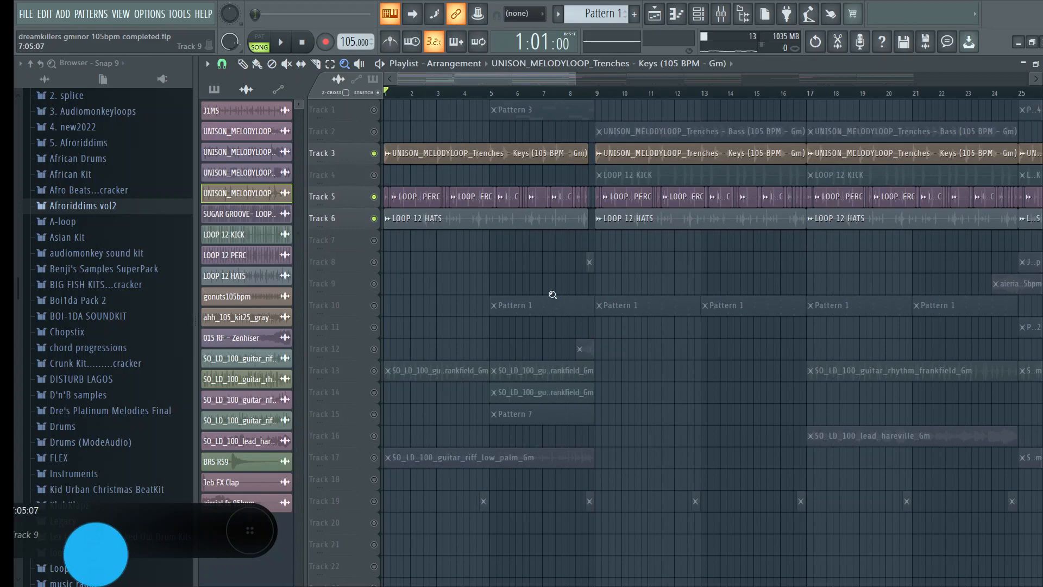
click(243, 64)
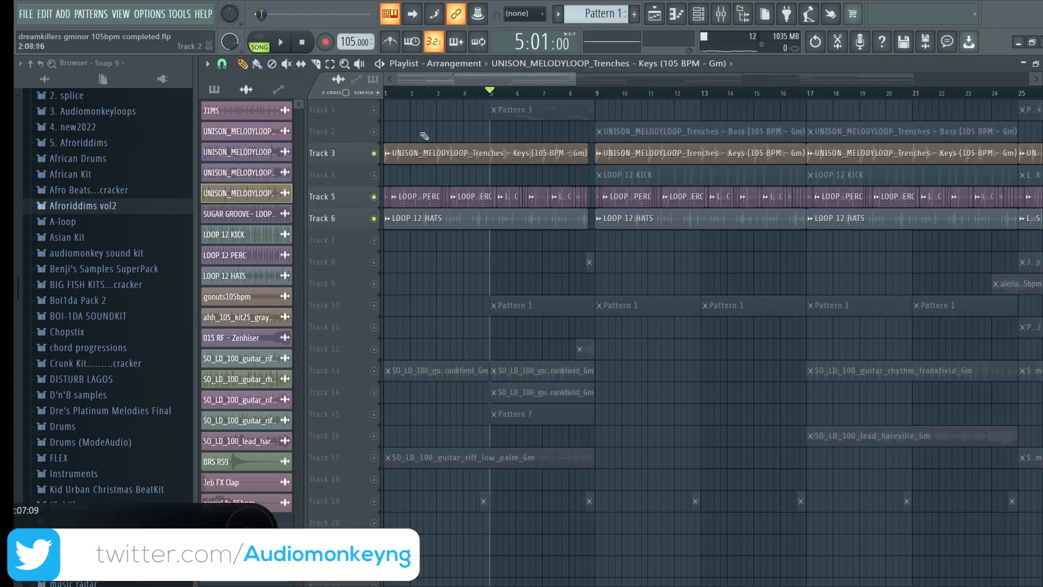
click(373, 110)
key(space)
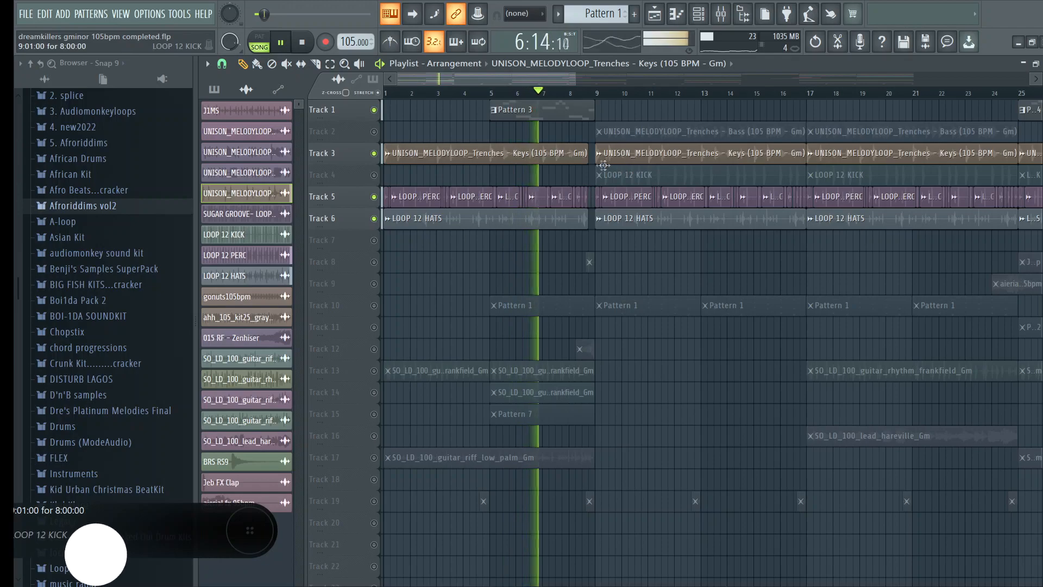
Open Pattern 3's Analog Lab V notes in the piano roll, listen to the pattern alone, and stop playback
double_click(551, 114)
click(270, 39)
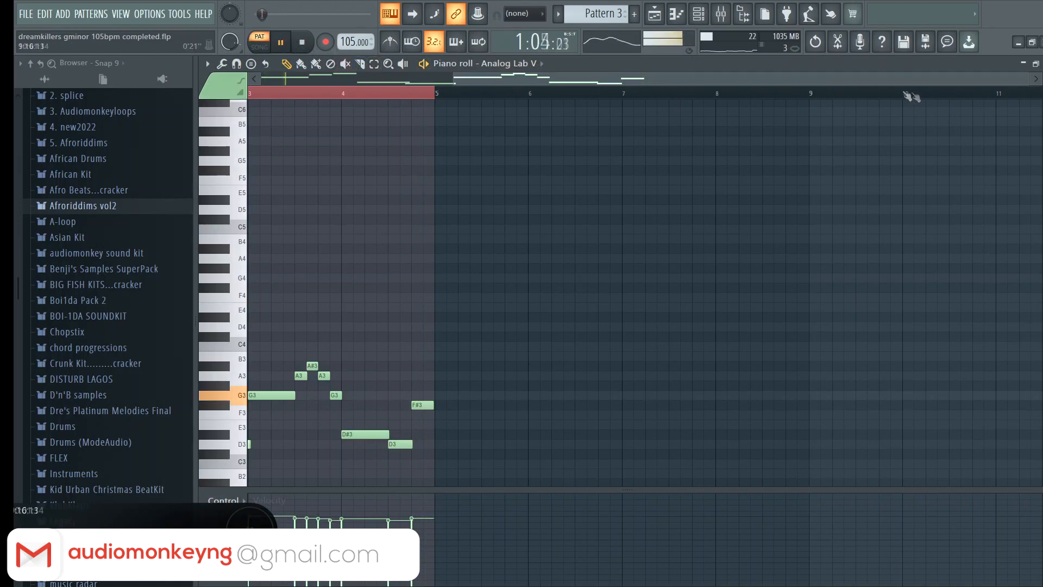
click(1042, 64)
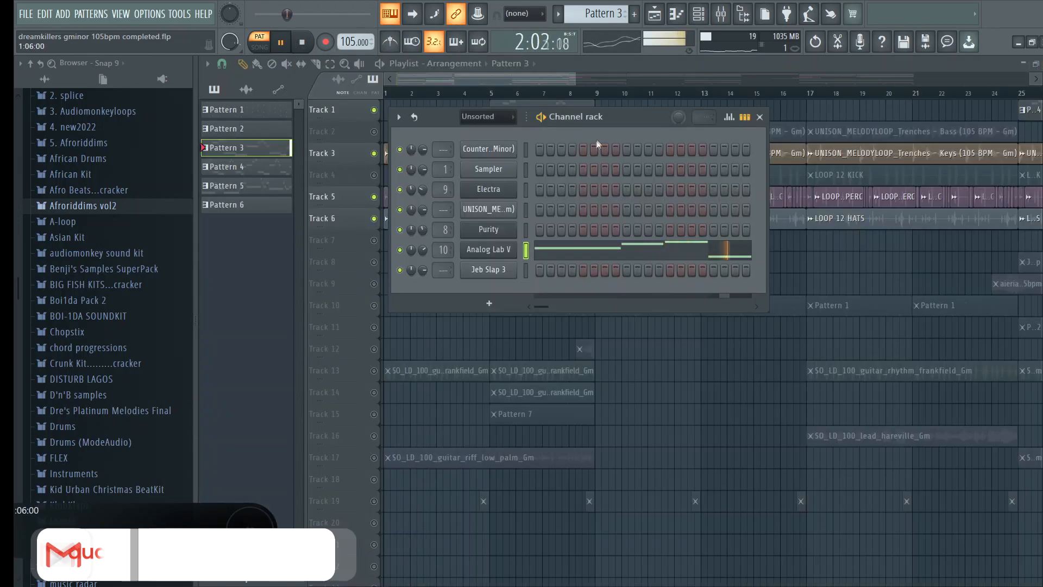
key(space)
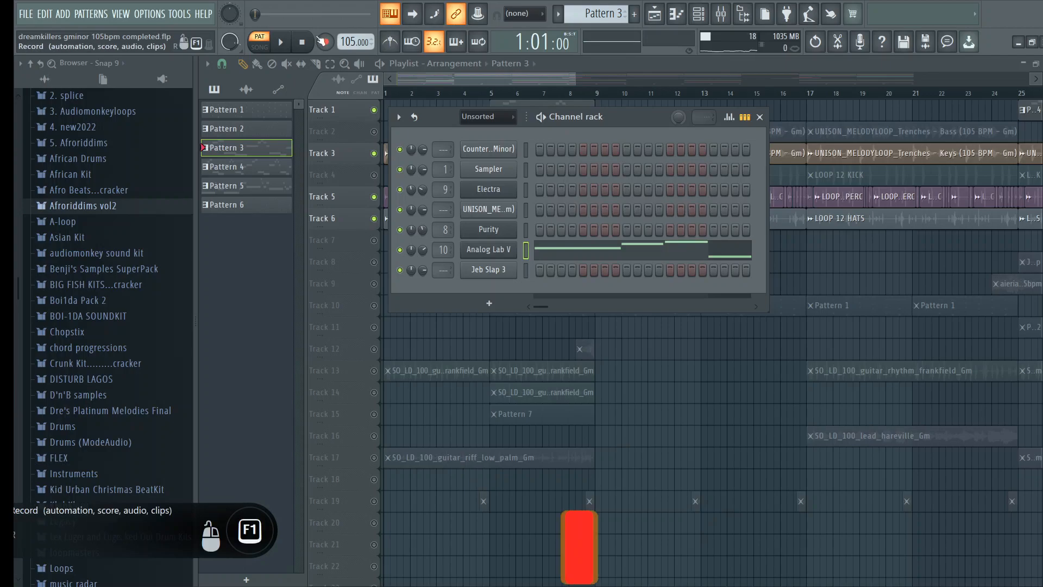
Inspect the Analog Lab V instrument used by Pattern 3, then check the effects on its mixer insert
click(483, 251)
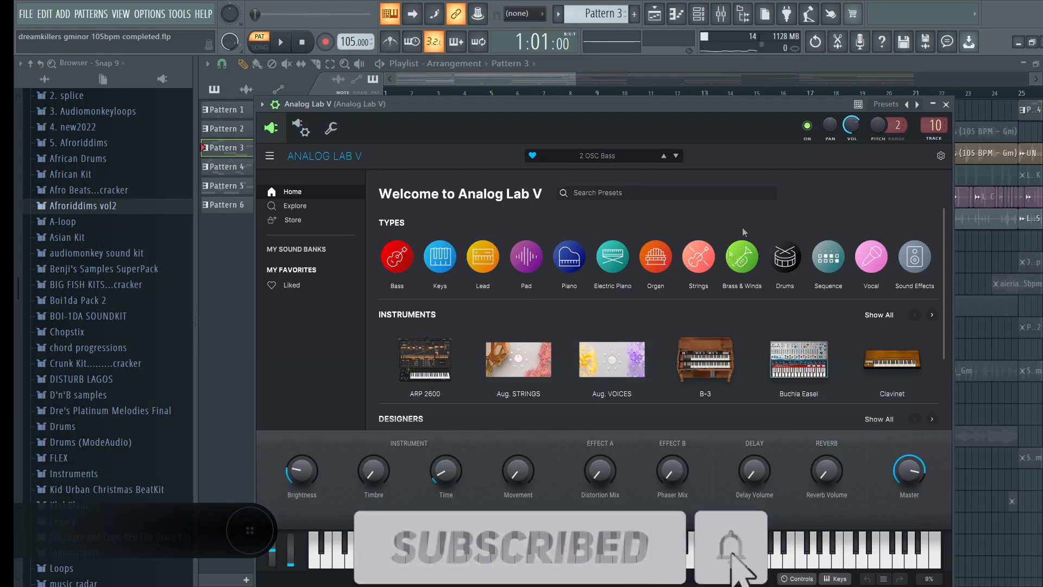
click(947, 105)
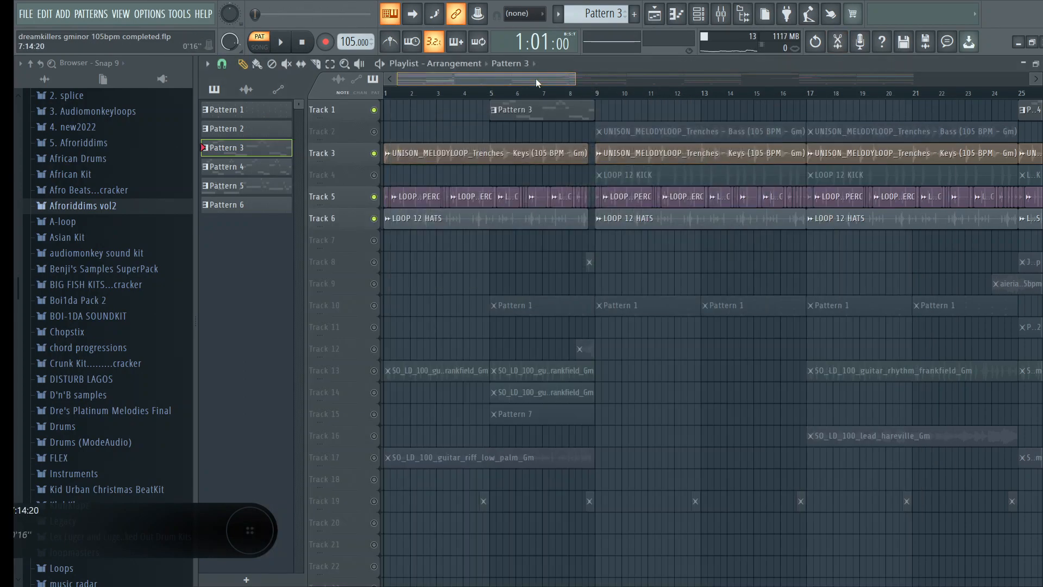
key(F6)
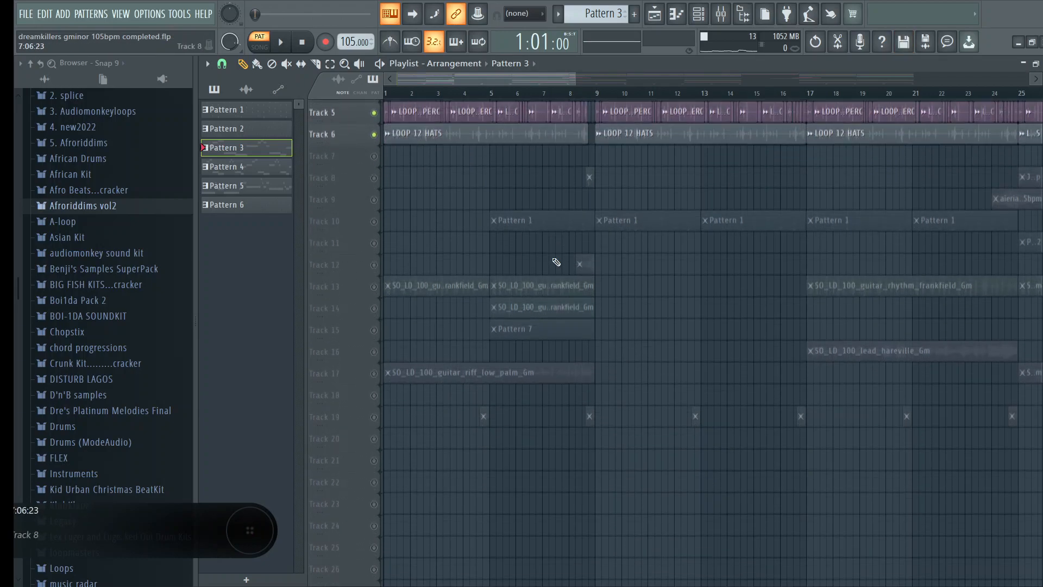
scroll(556, 262, up, 4)
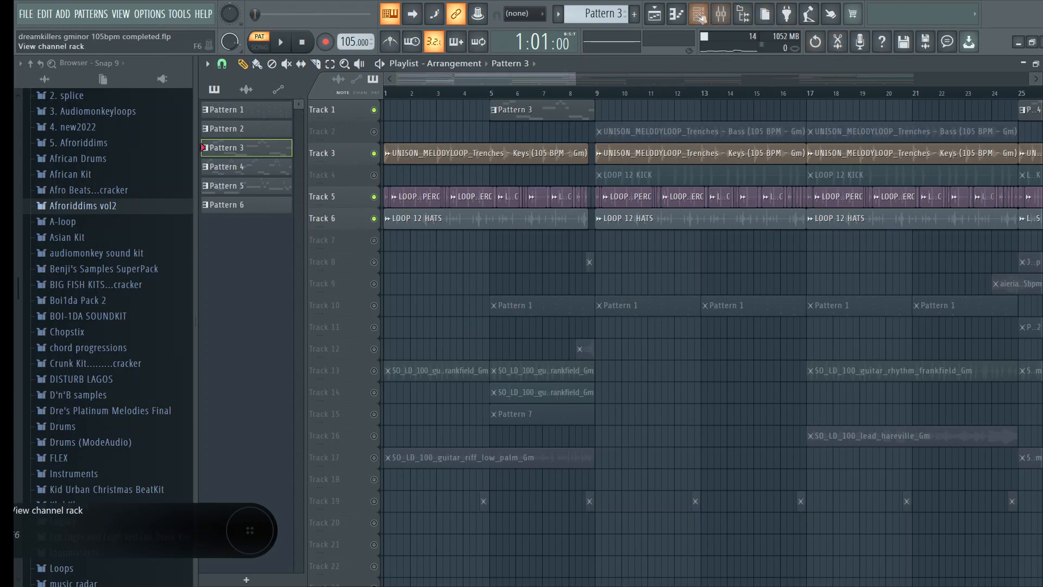
click(721, 15)
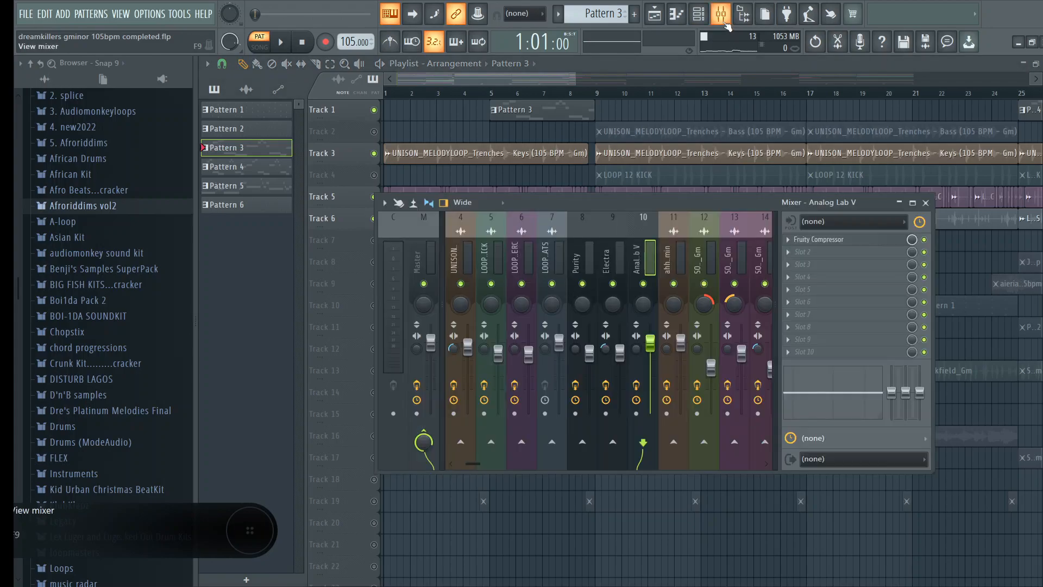
click(724, 21)
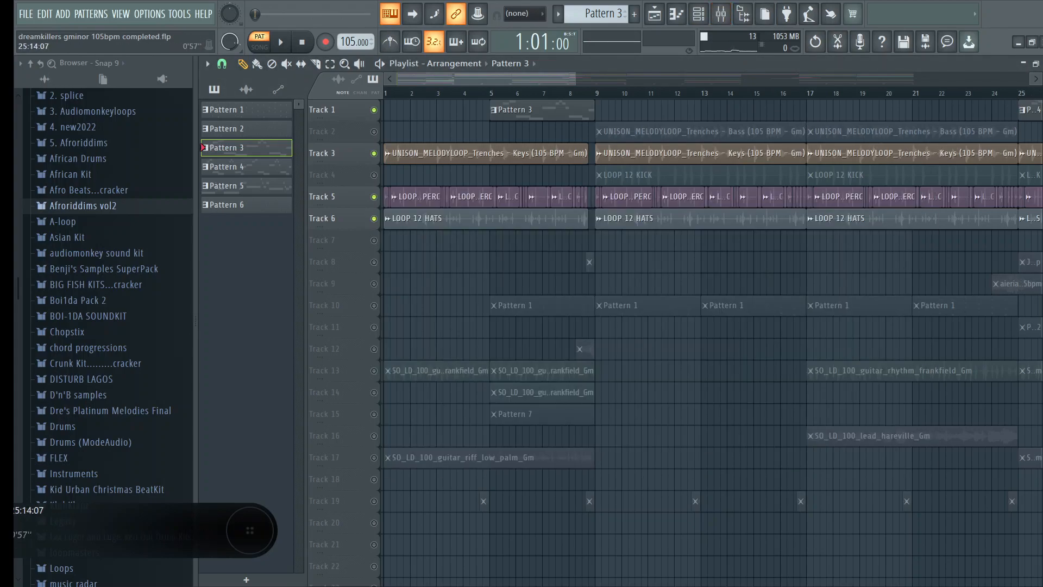
Enlarge the playlist tracks and unmute Track 13 with the SO_LD_100_guitar_rhythm_frankfield_Gm clips
scroll(674, 326, up, 2)
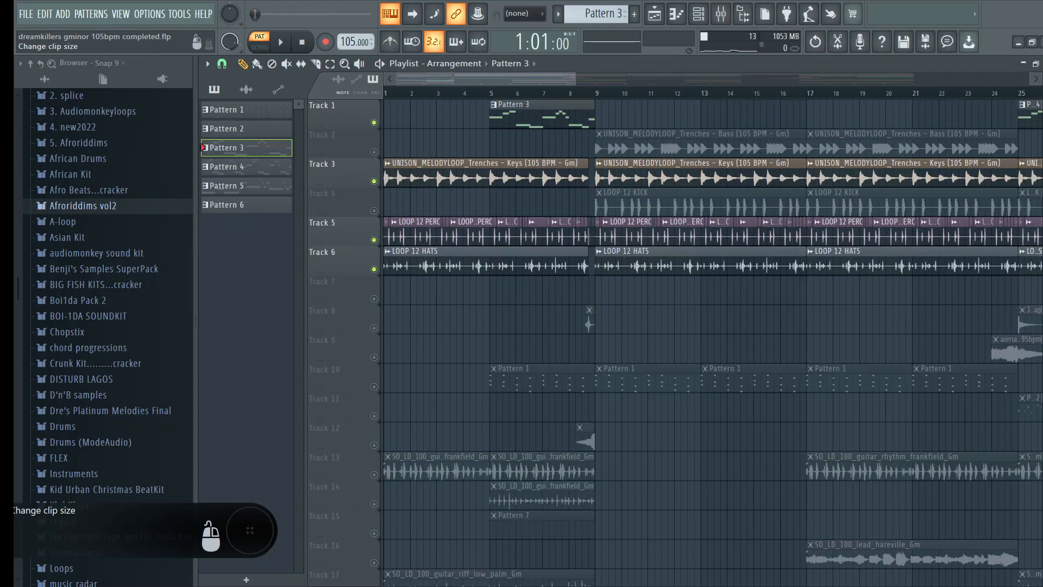
scroll(625, 268, down, 4)
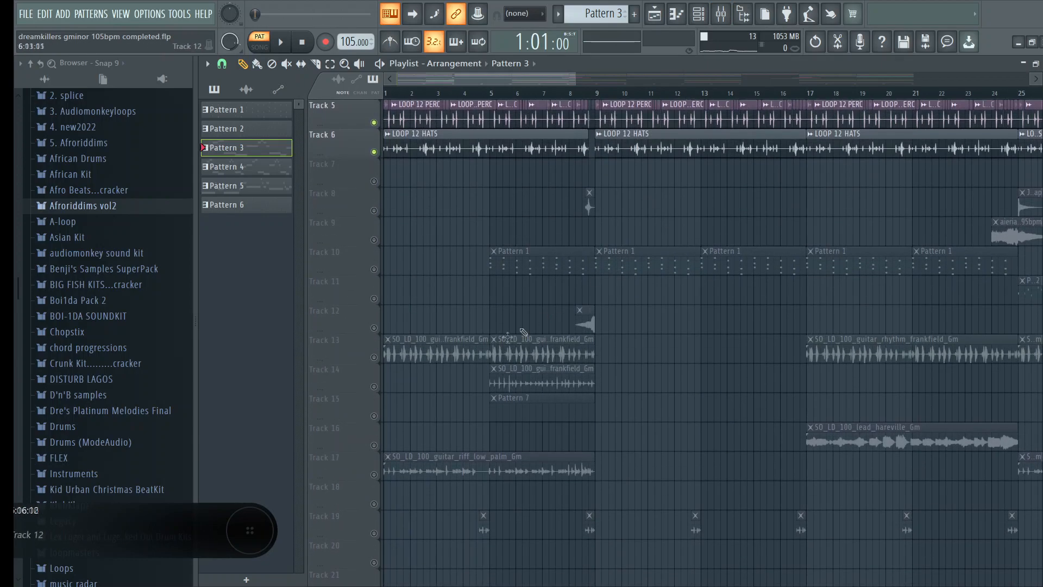
click(381, 357)
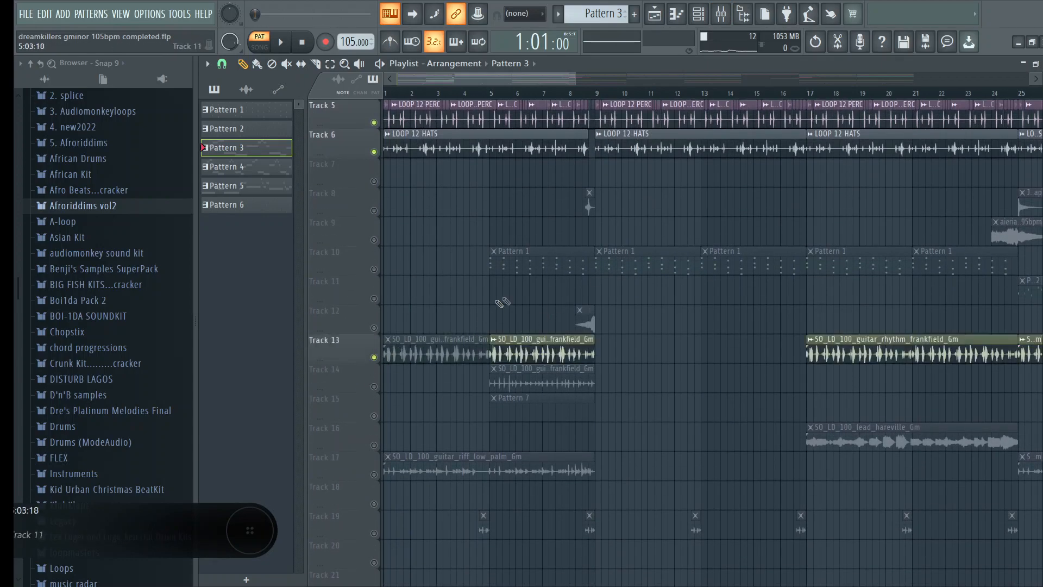
Review the effect chains on the Electra, Jeb FX Clap, BRS RS9 and SO_LD_100 guitar riff mixer inserts
click(728, 17)
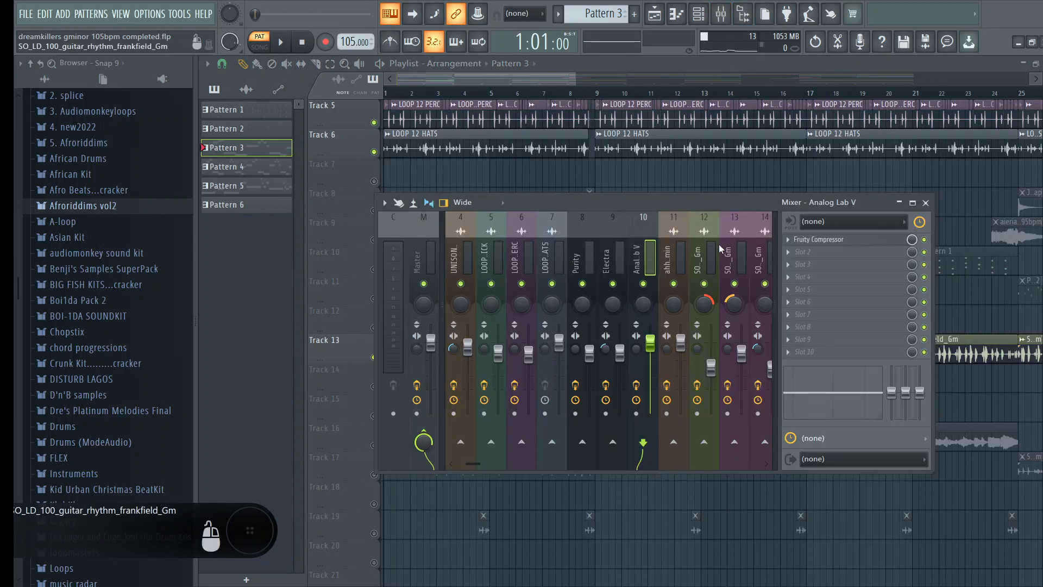
scroll(721, 249, up, 3)
click(697, 262)
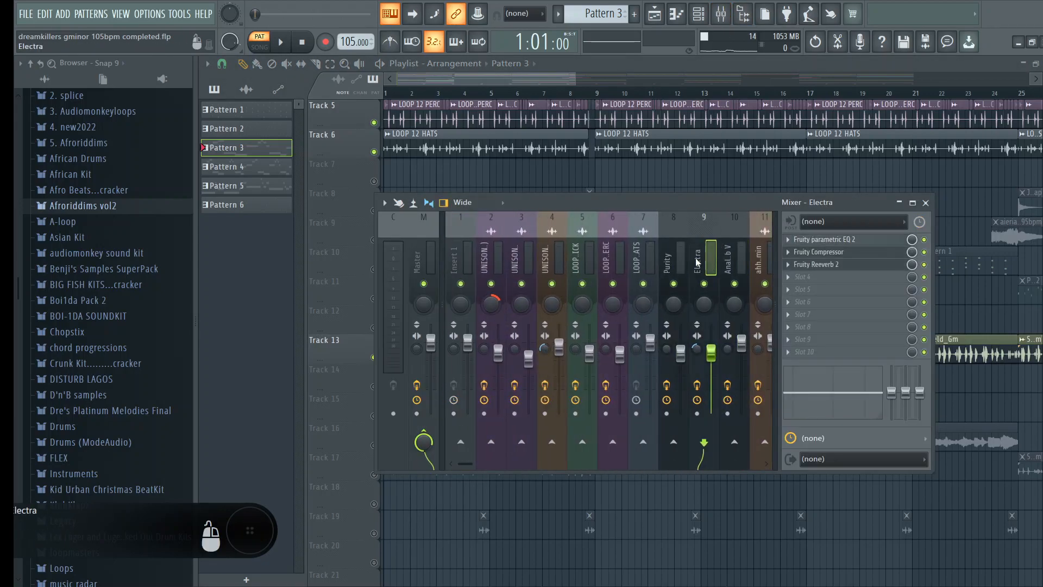
scroll(698, 262, down, 6)
click(741, 259)
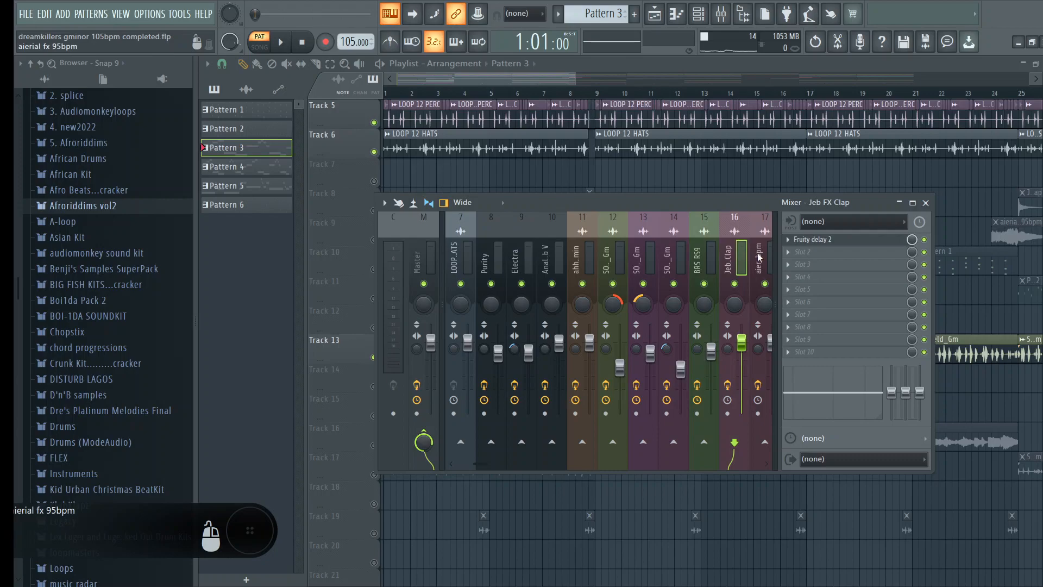
scroll(759, 252, down, 3)
click(603, 257)
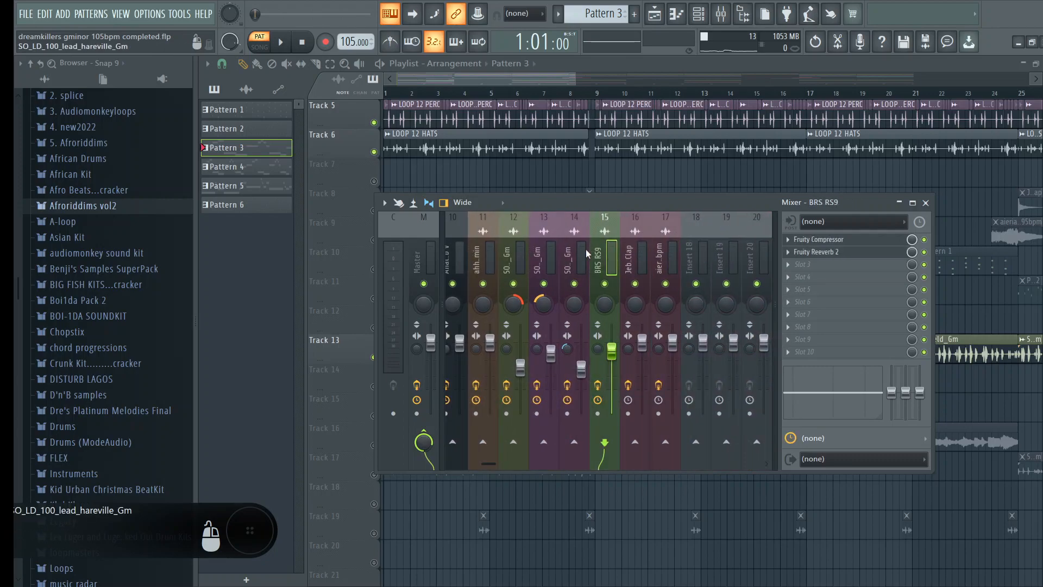
click(584, 248)
Go back through the Analog Lab V, Electra, LOOP 12 KICK and LOOP 12 PERC inserts and examine their effects
scroll(565, 255, up, 3)
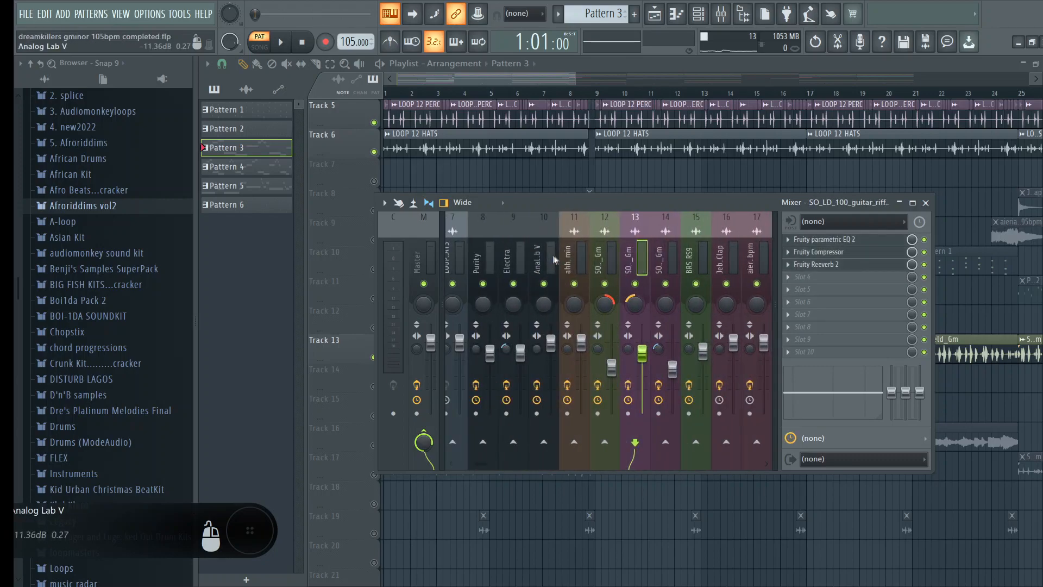
click(546, 259)
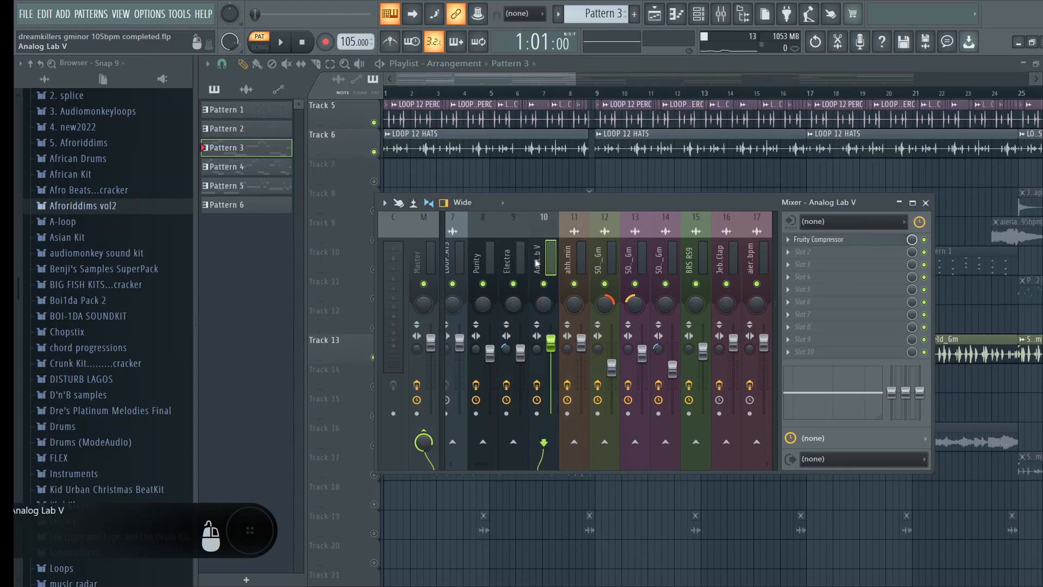
scroll(560, 262, up, 3)
click(636, 259)
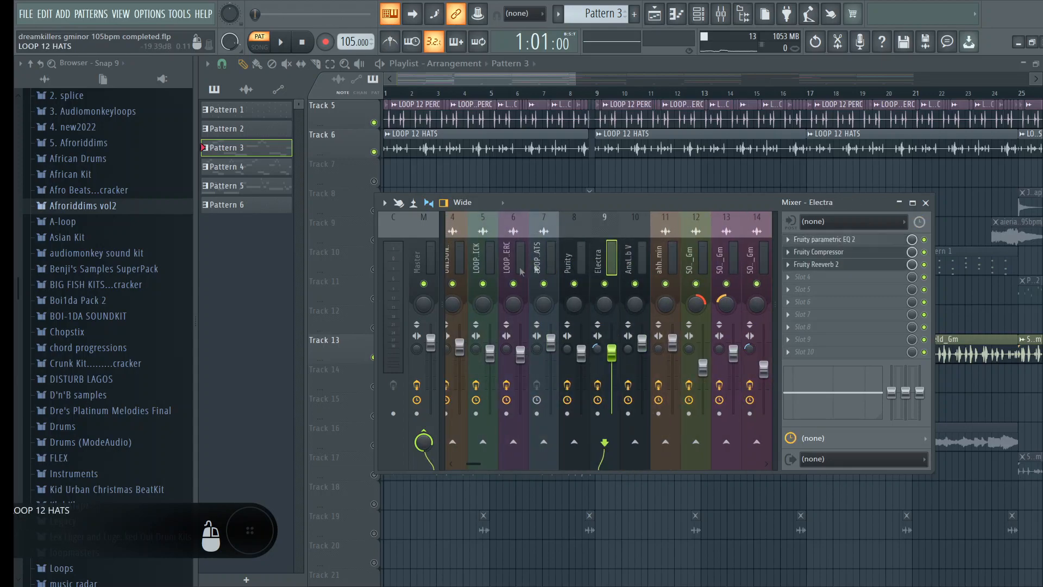
click(424, 258)
click(483, 258)
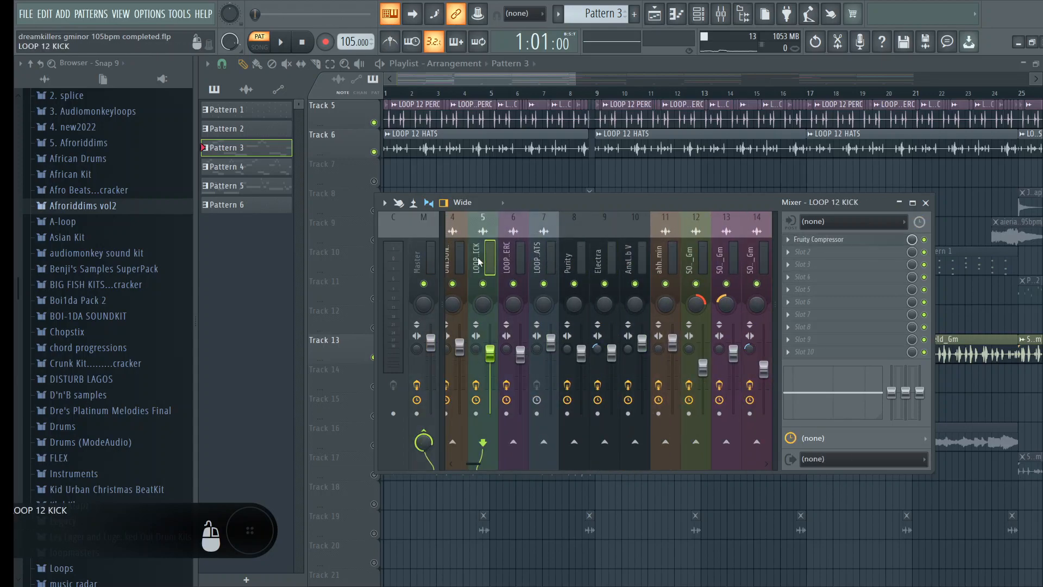
click(514, 258)
scroll(553, 252, down, 13)
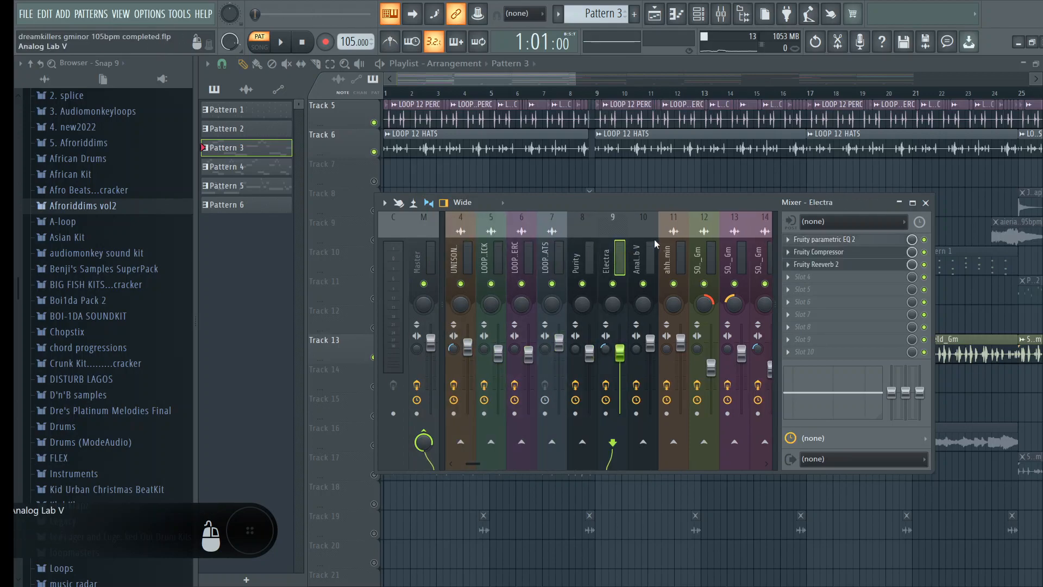
Load ADSR Sample Manager into the first effect slot of Insert 18, reposition its window and decline the new-samples offer
click(620, 255)
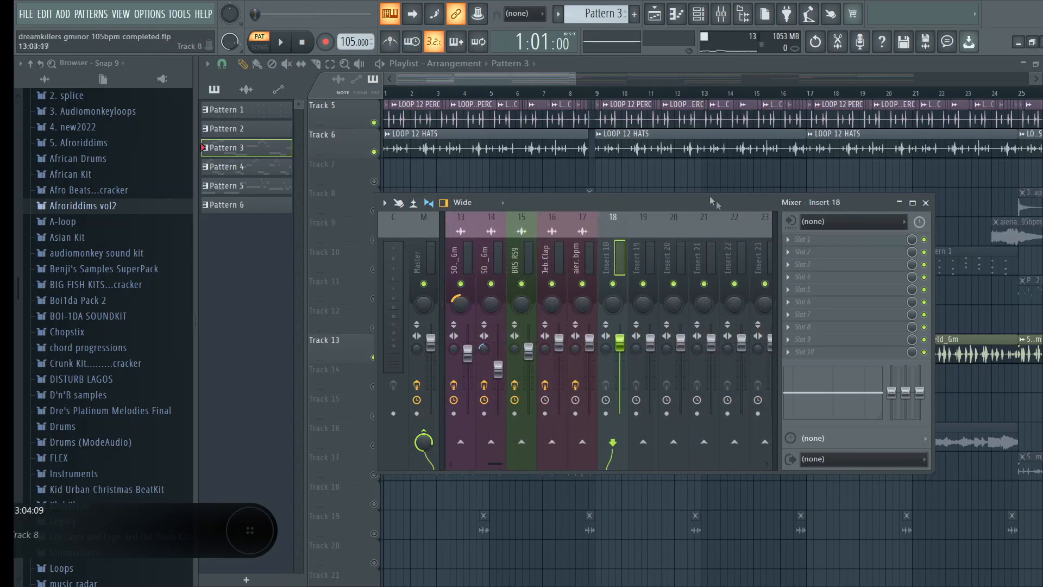
click(819, 244)
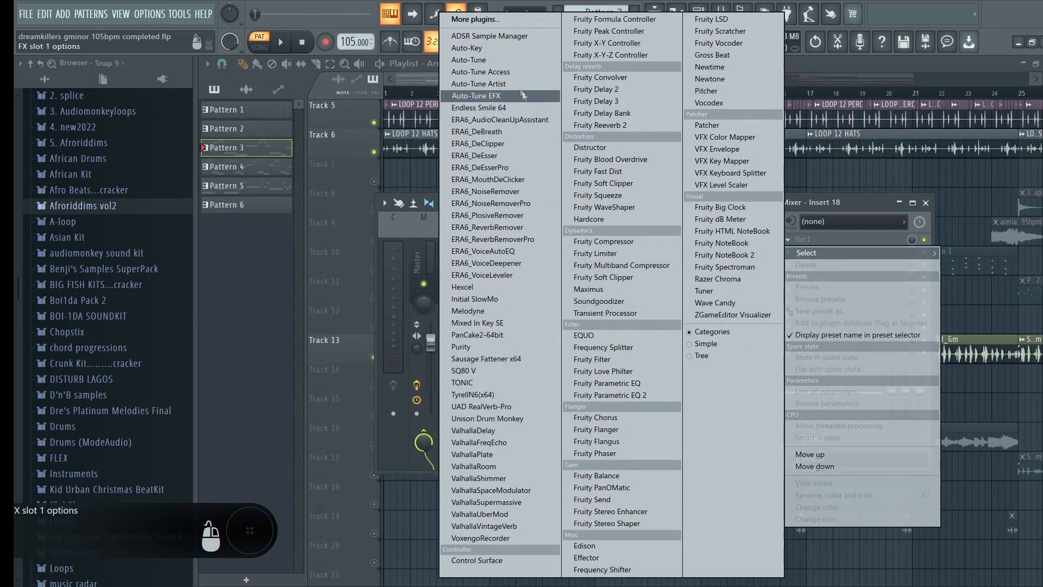
click(487, 37)
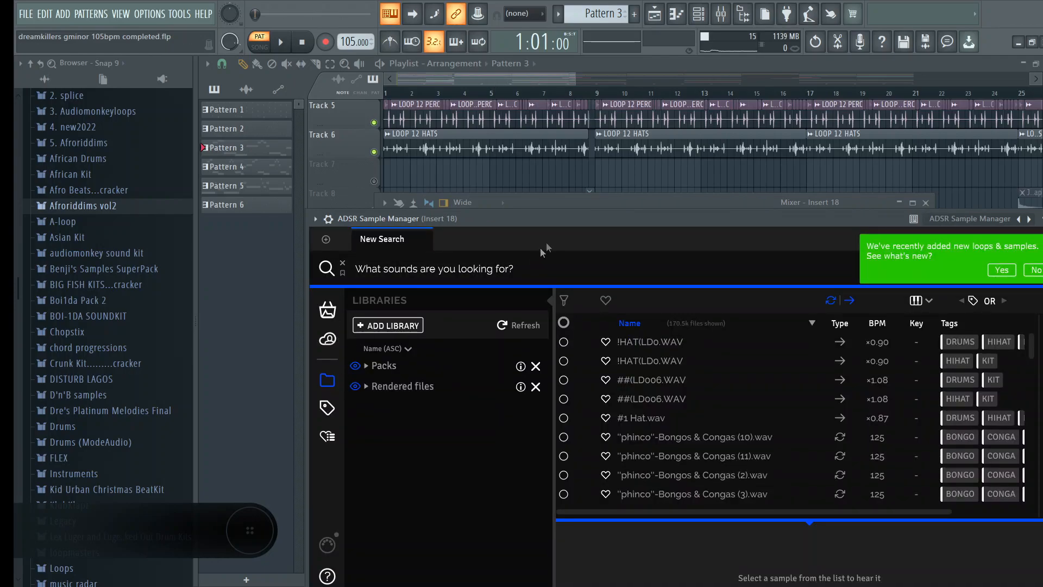
drag(565, 218, 541, 126)
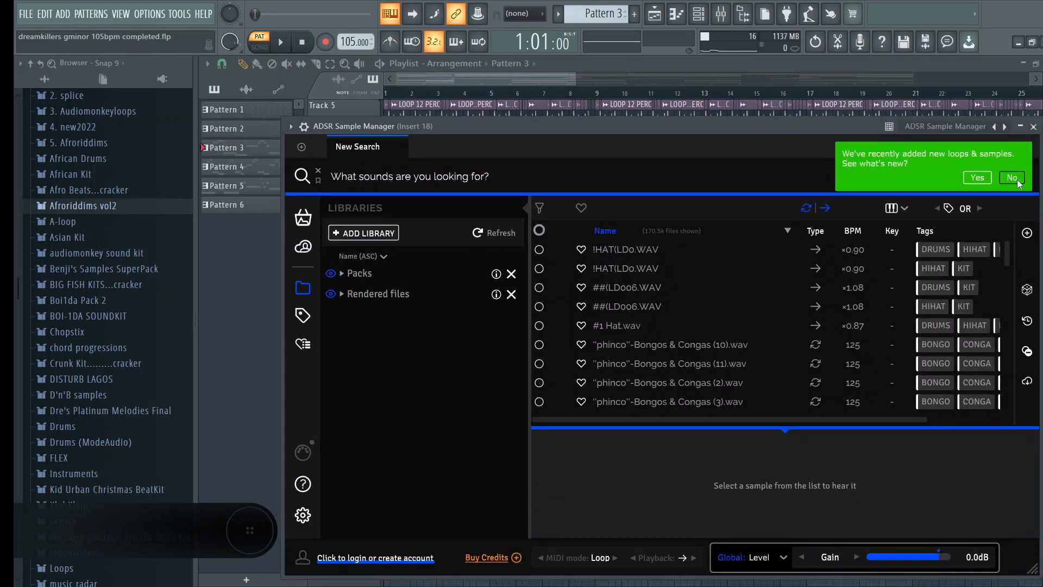
click(1015, 181)
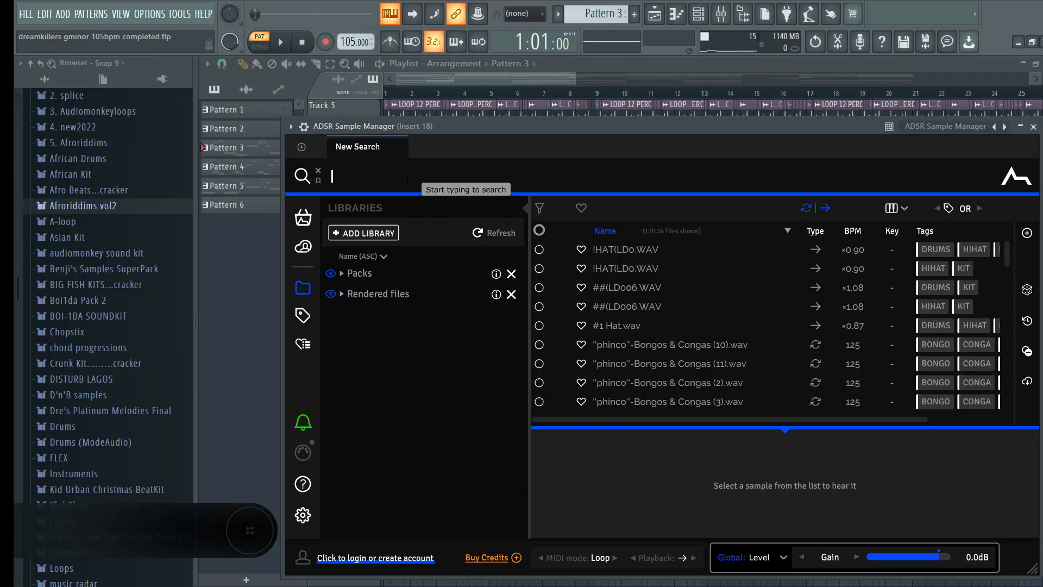
Search the sample library for "gmin", decline the library refresh, browse the results to the end, and return to the playlist
text(gm)
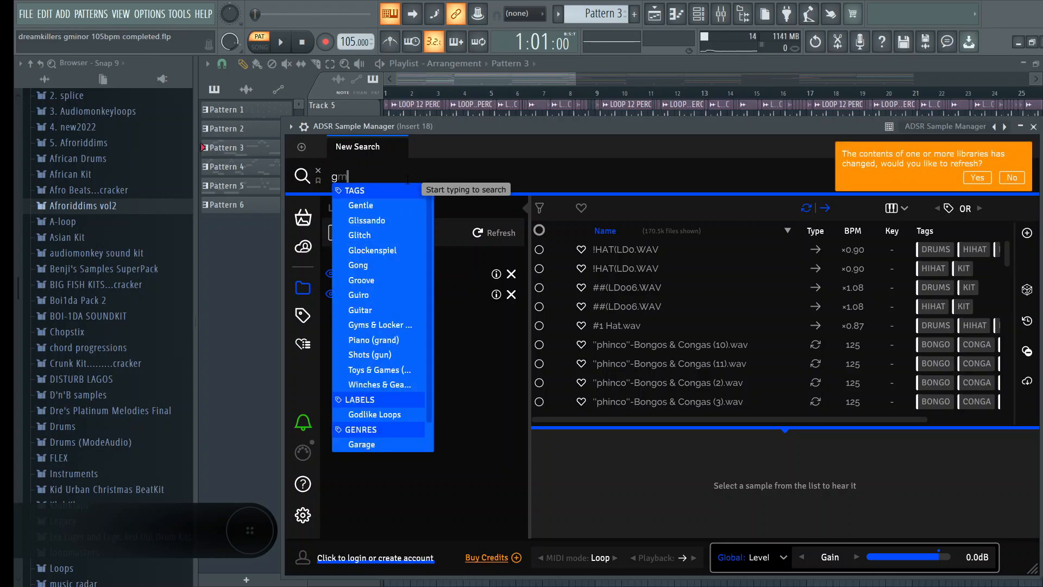
text(in)
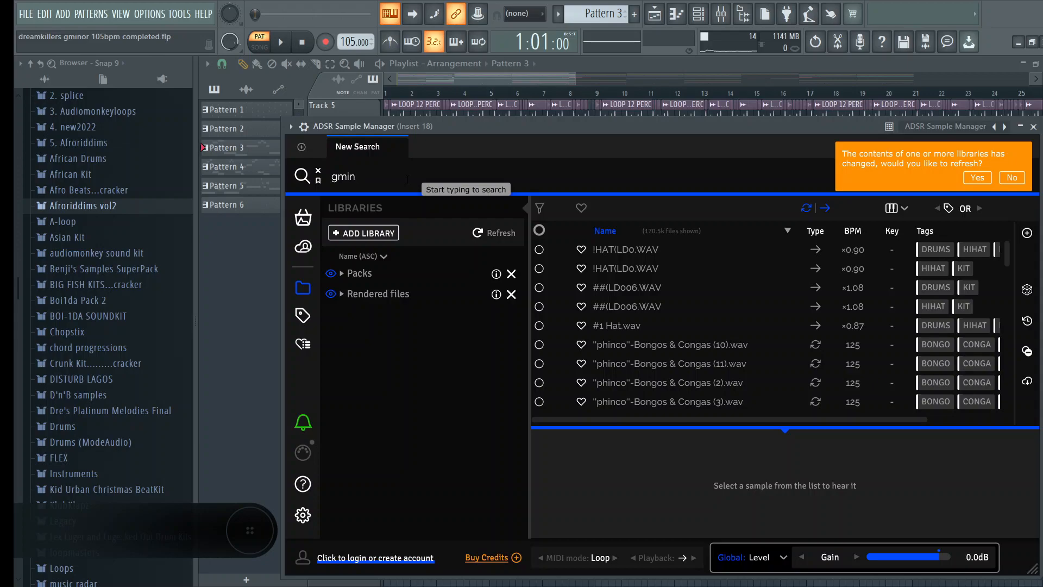
key(Return)
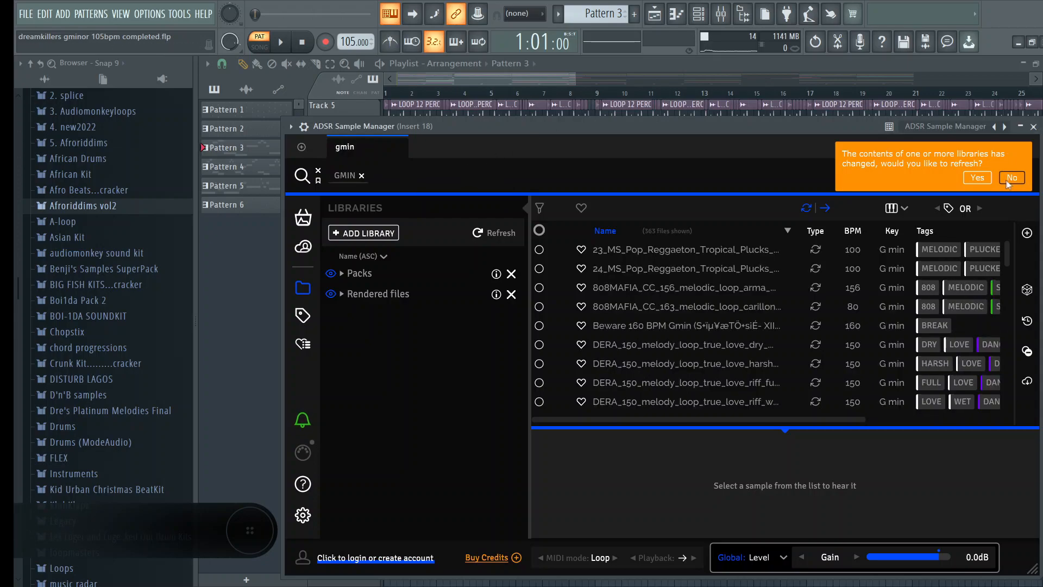
click(1011, 180)
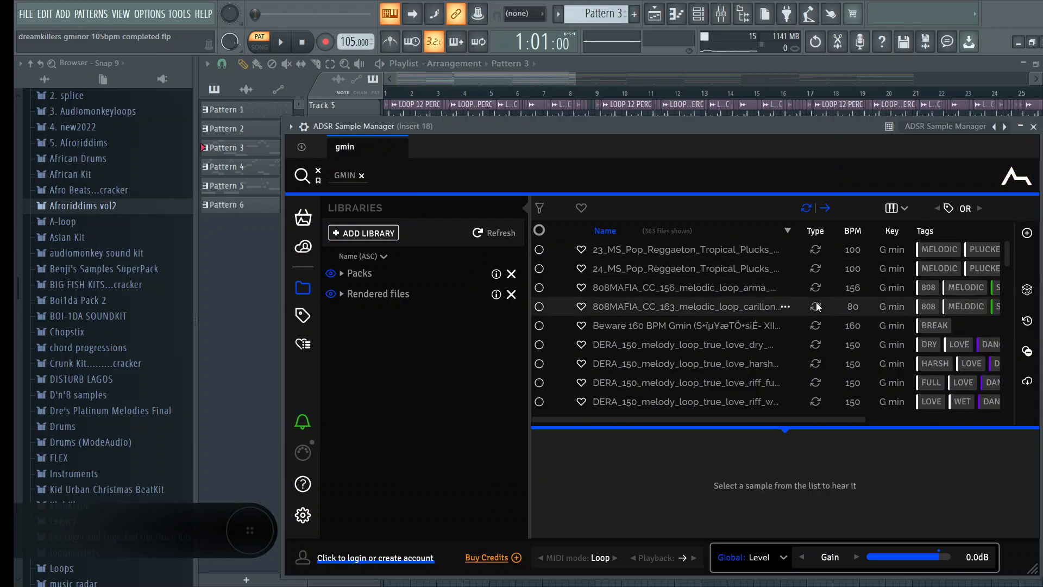
scroll(817, 307, down, 5)
scroll(816, 307, down, 10)
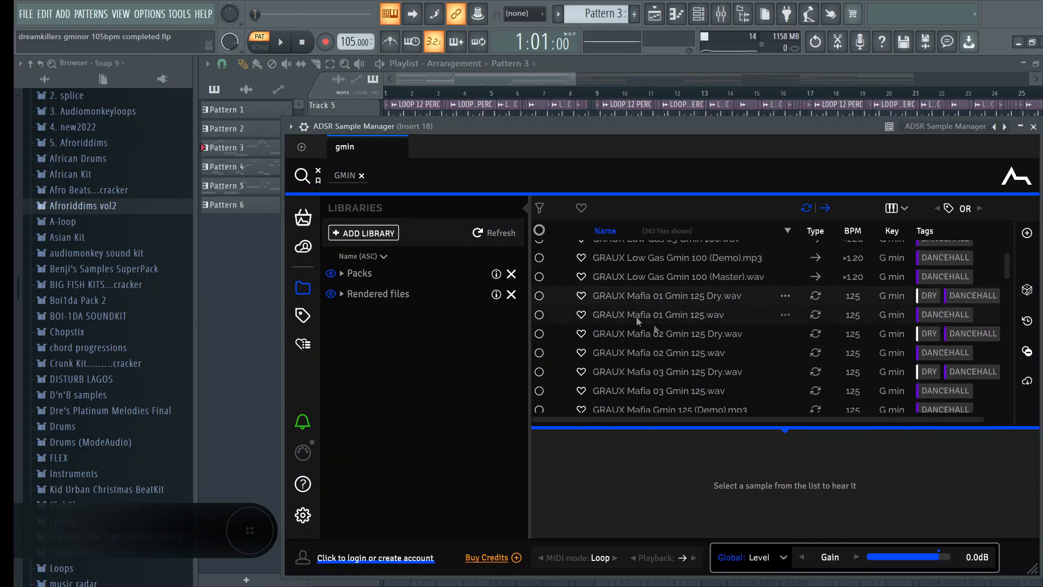
scroll(724, 289, down, 10)
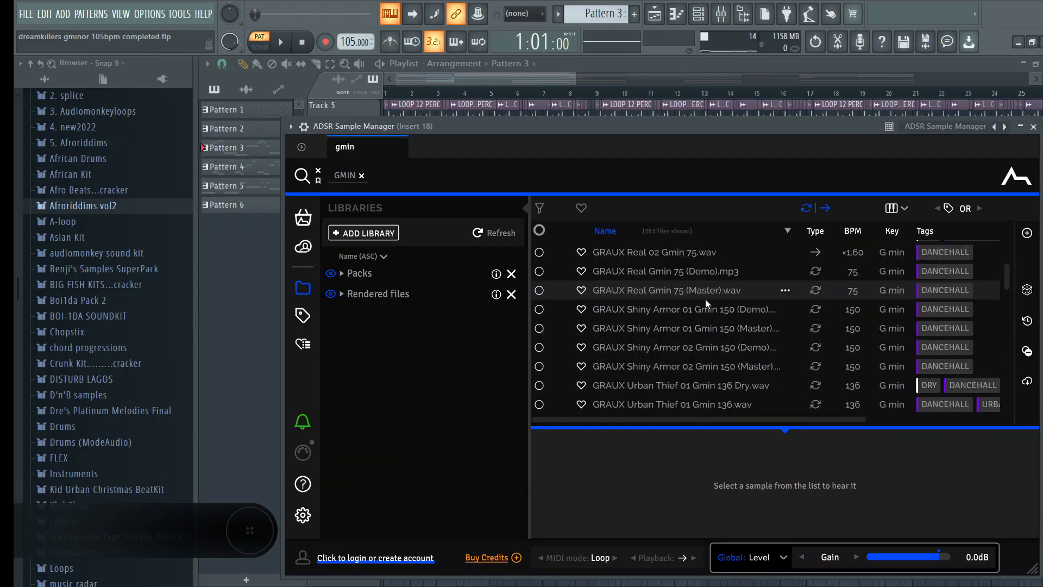
scroll(704, 300, down, 12)
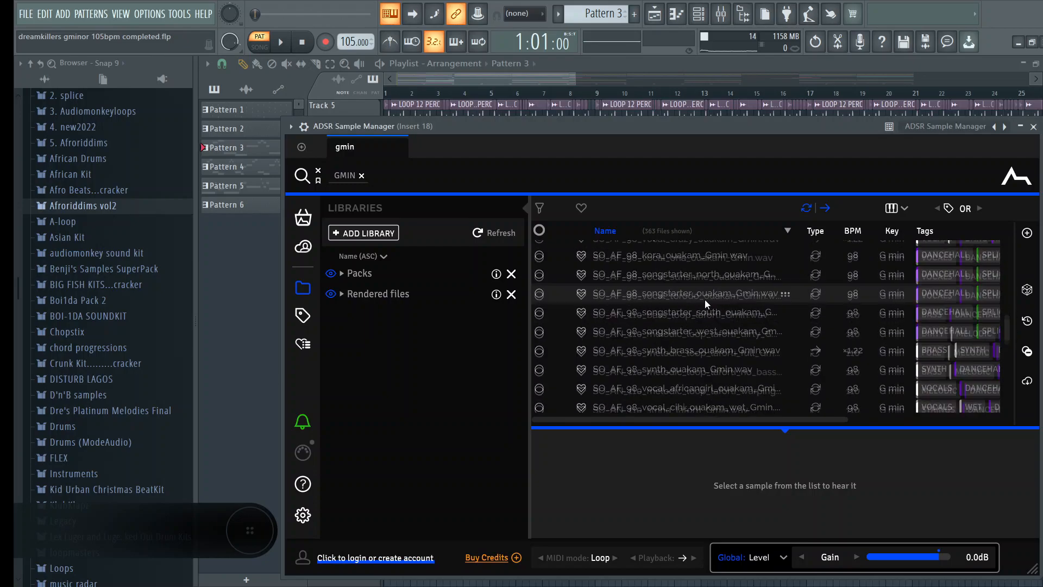
scroll(707, 302, down, 12)
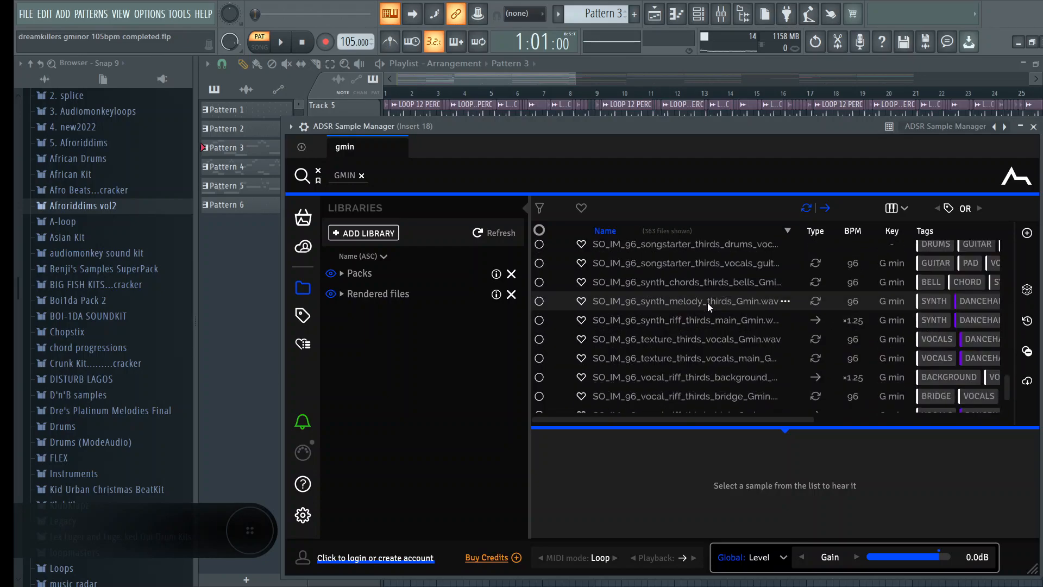
scroll(708, 302, down, 6)
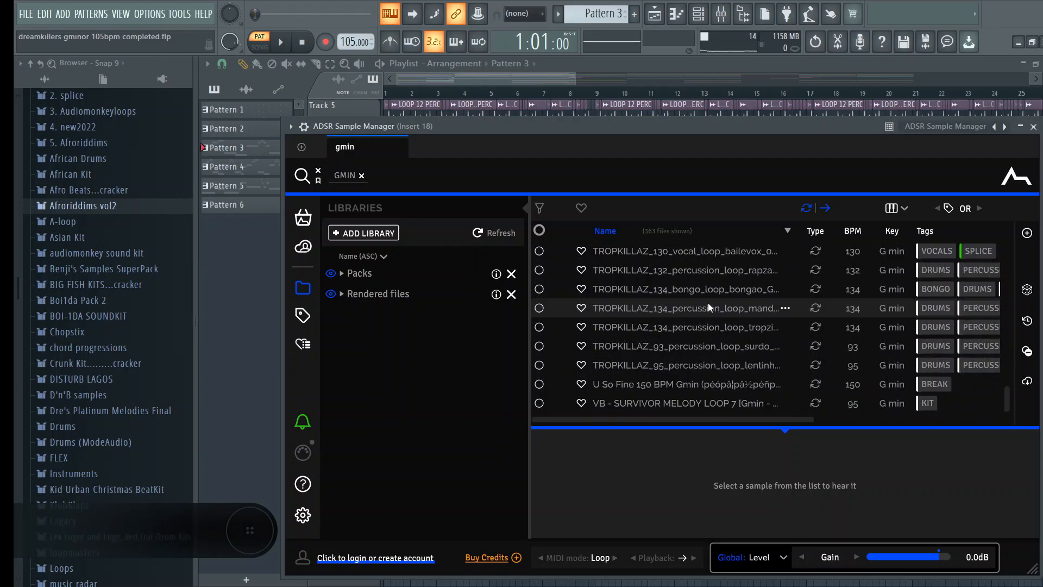
click(543, 77)
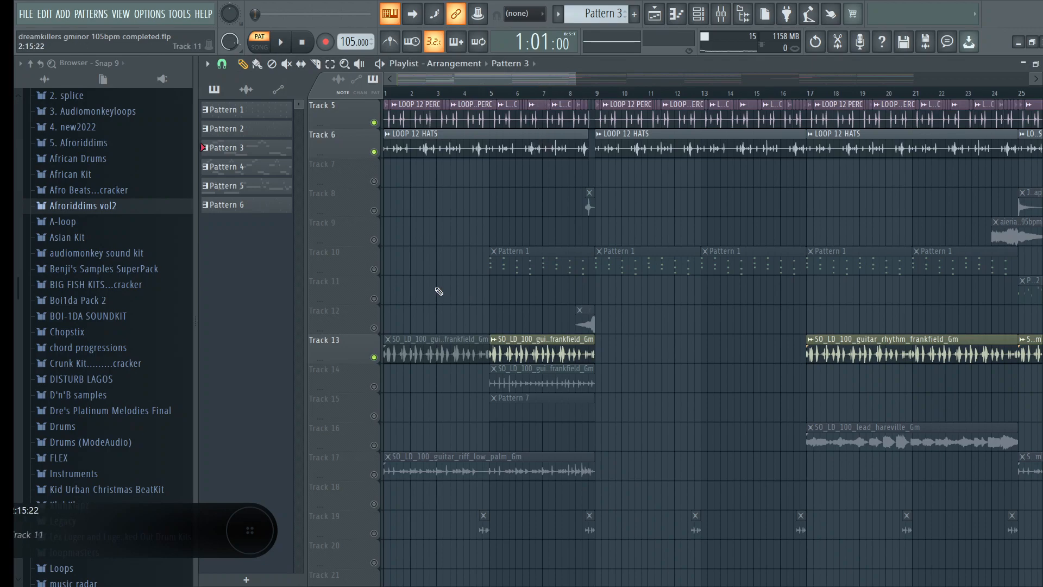
Zoom the playlist out to examine a longer stretch of the arrangement with all its tracks
scroll(439, 292, down, 1)
scroll(444, 291, up, 5)
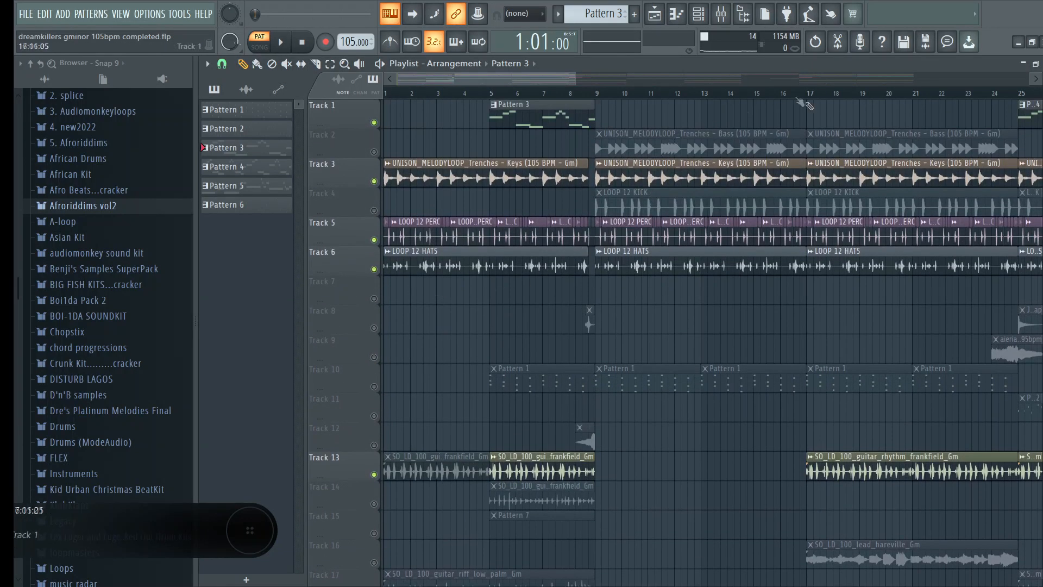
drag(575, 80, 706, 81)
scroll(712, 271, down, 4)
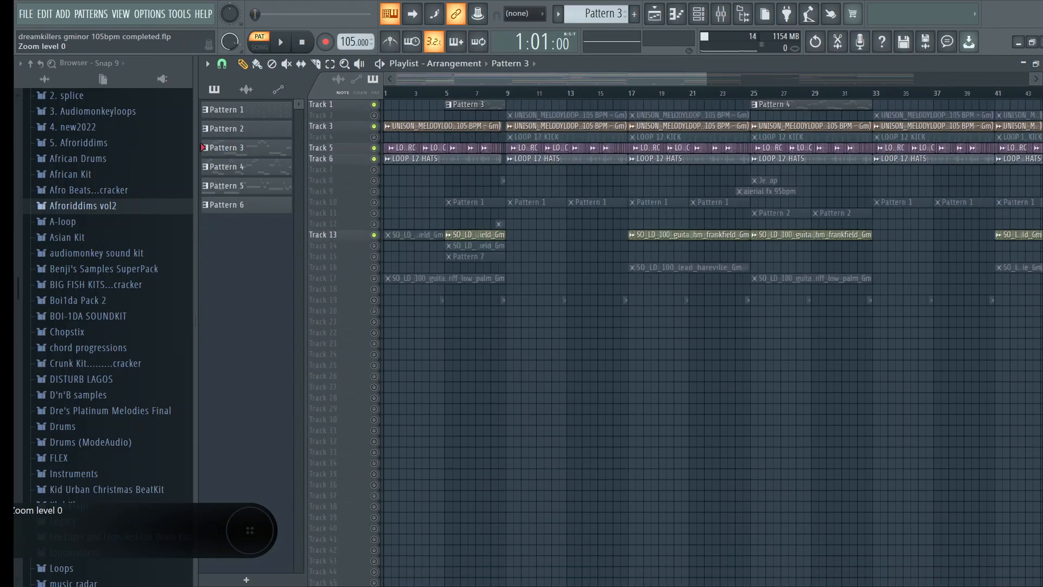
Unmute Track 17, play the song from the start, and inspect the SO_LD_100_guitar_riff_low_palm_Gm clip's settings before stopping playback
scroll(351, 298, up, 2)
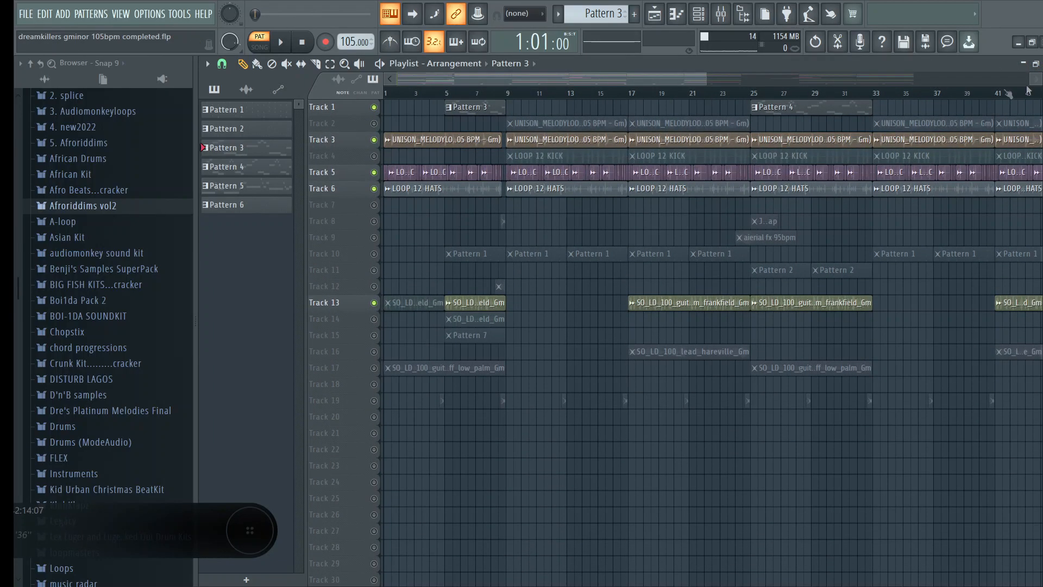
click(374, 368)
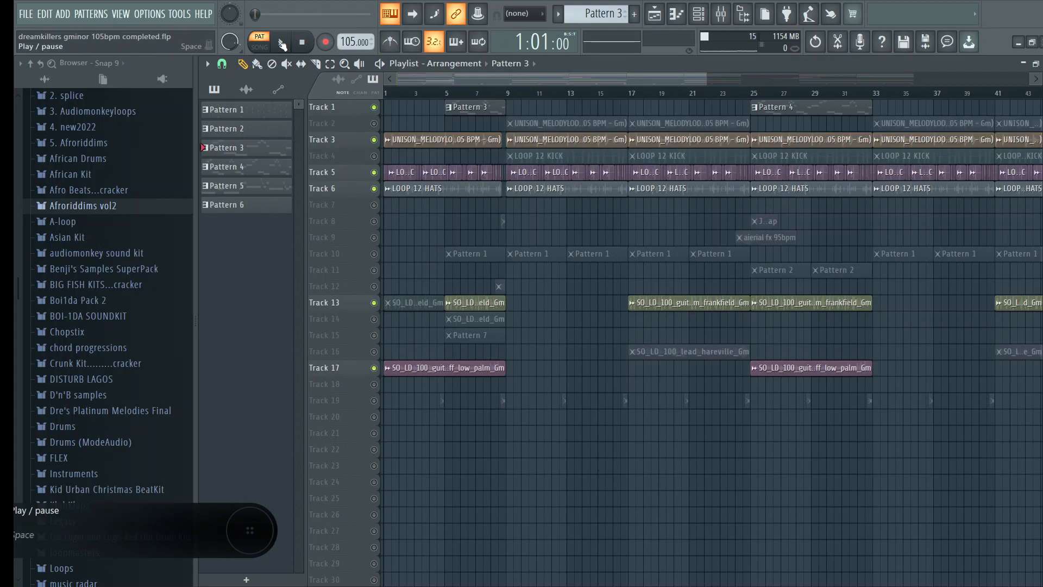
click(260, 42)
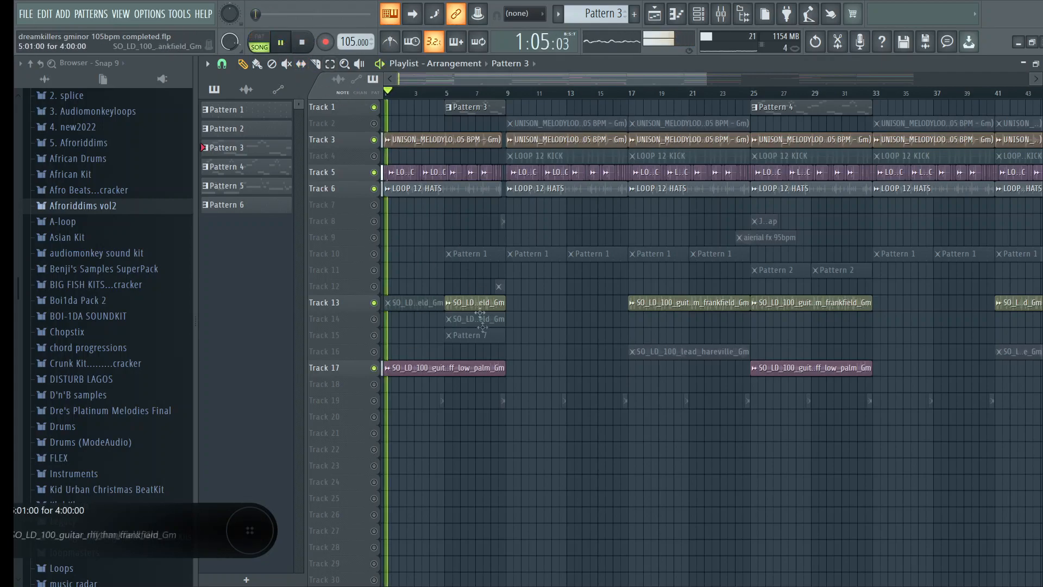
double_click(417, 373)
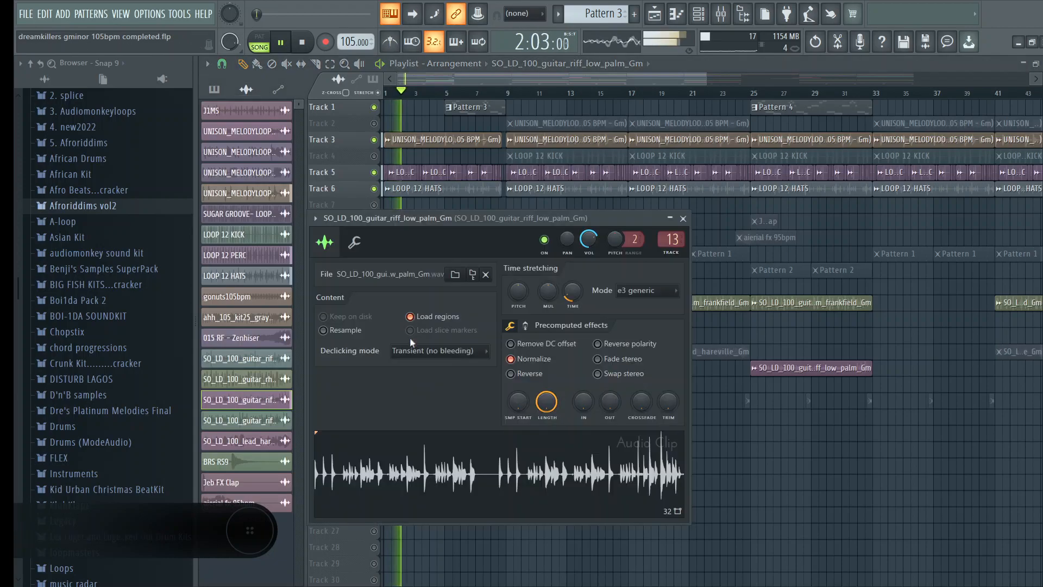
right_click(742, 528)
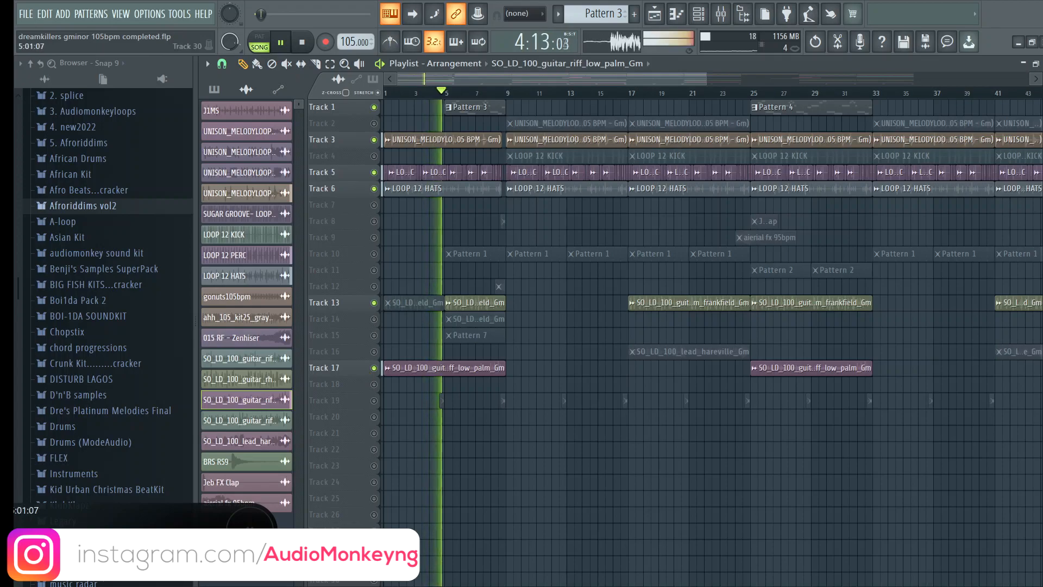
click(302, 43)
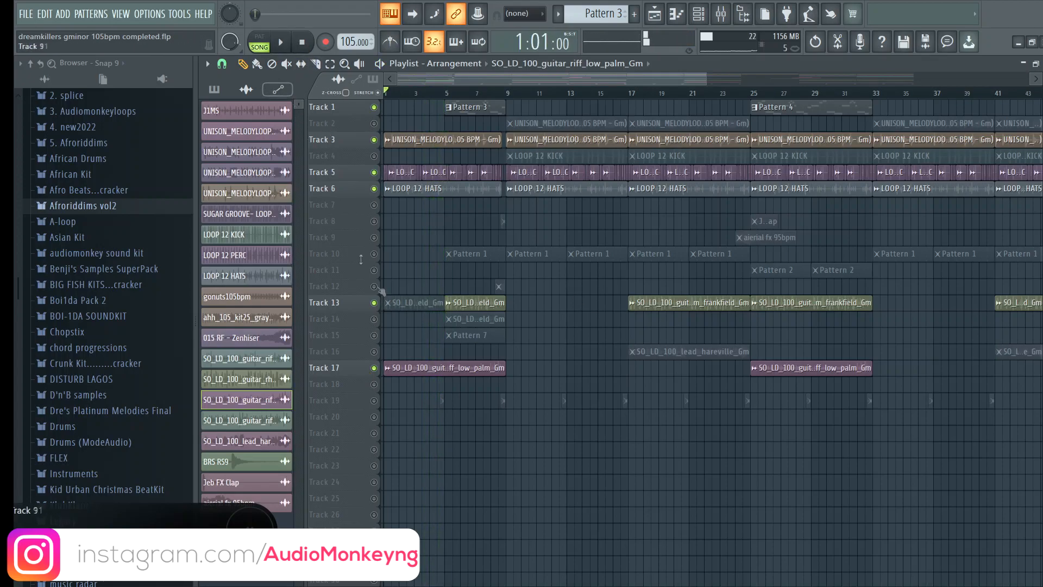
Solo Track 17 and play it, add the guitar tracks 13 and 14 while replaying from around bar 4, and stop
ctrl+click(381, 370)
key(space)
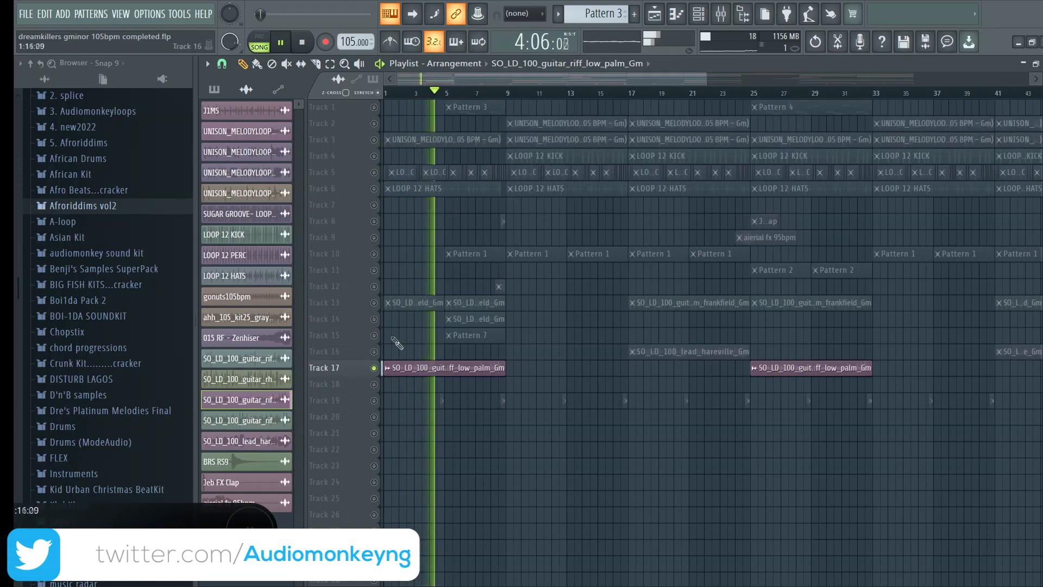
click(374, 303)
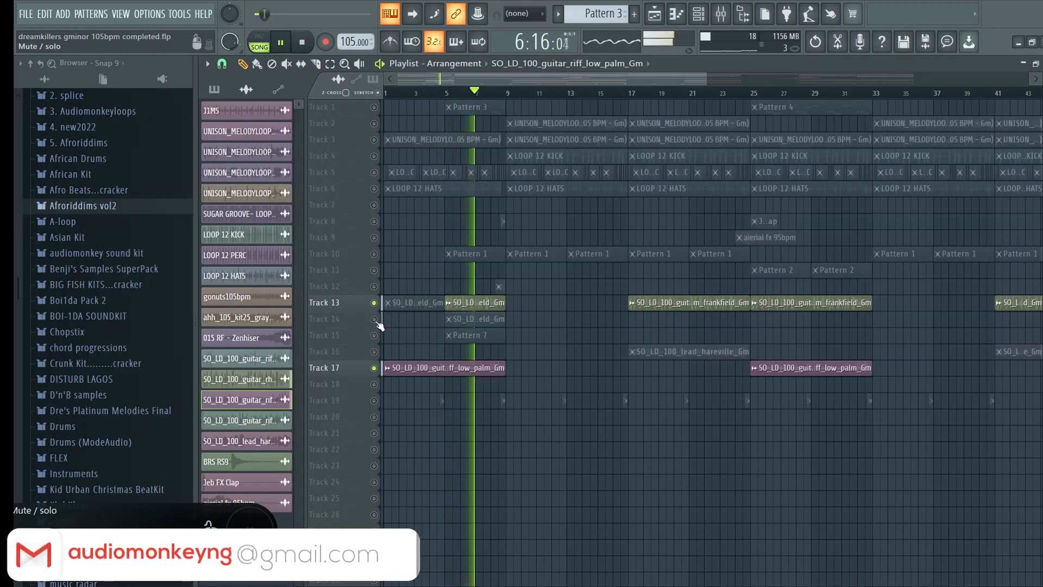
click(433, 94)
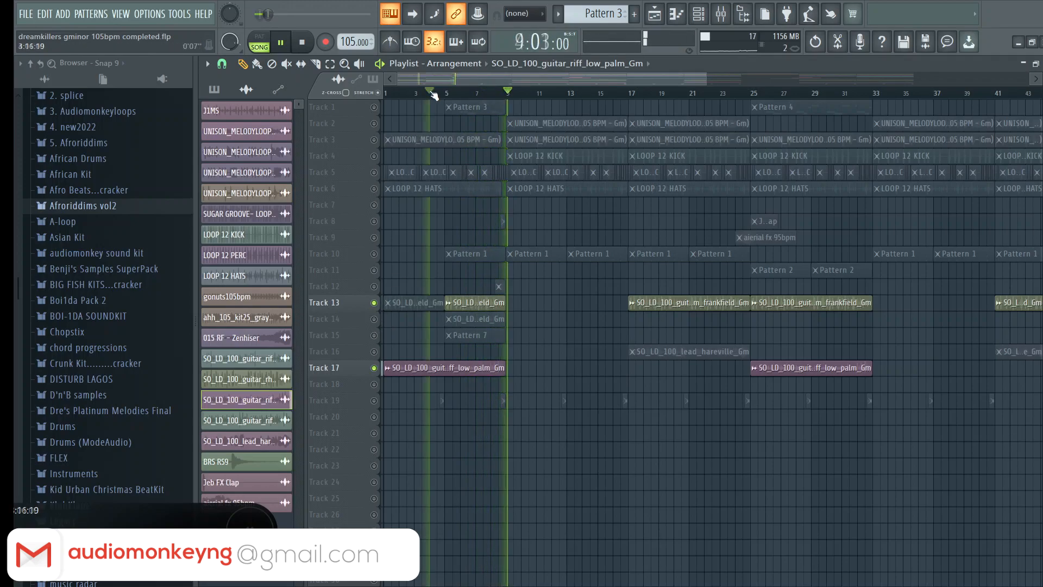
click(374, 320)
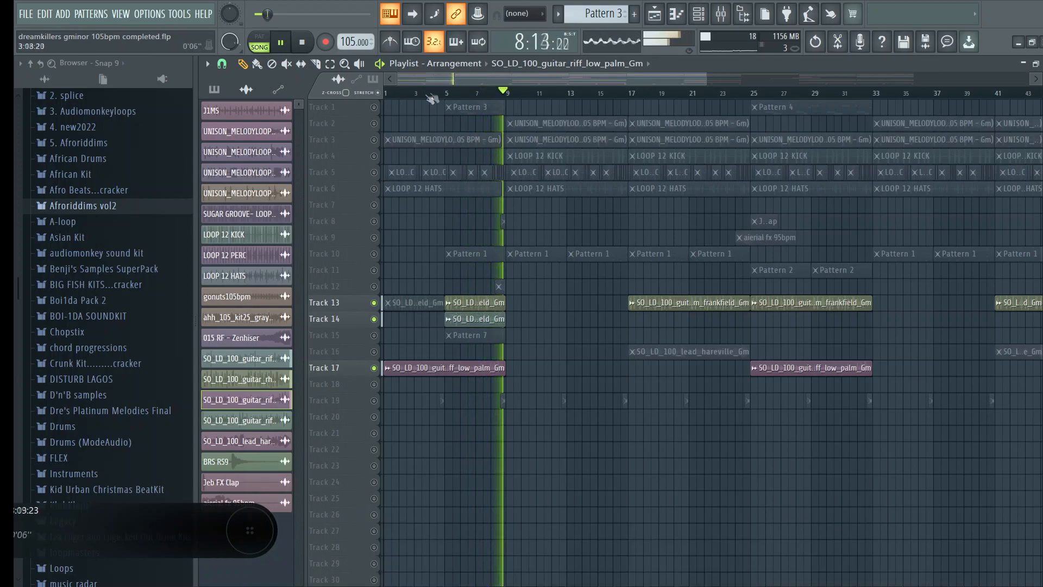
click(303, 44)
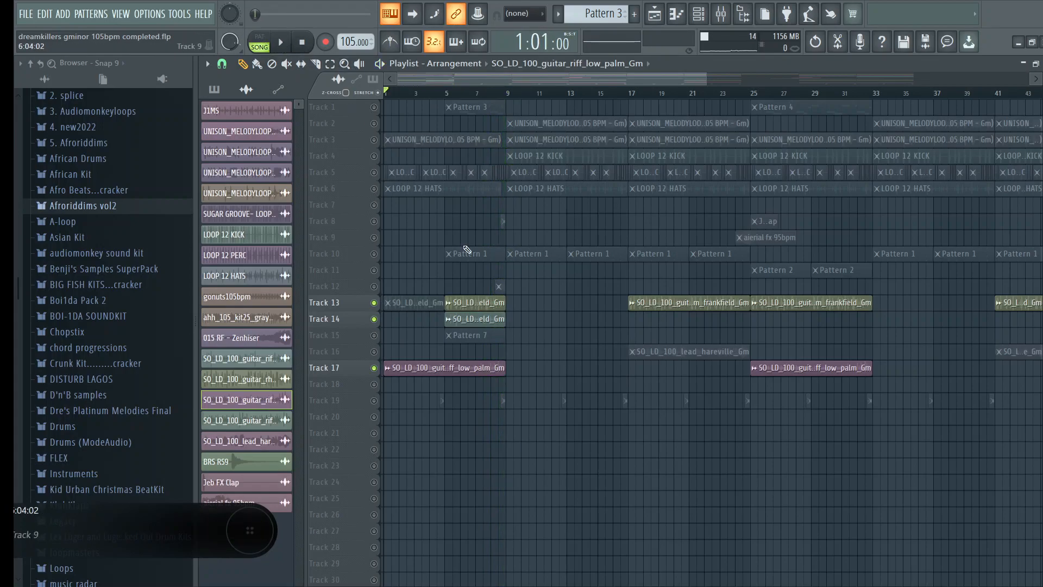
Restore all the muted playlist tracks so the full arrangement sounds again
right_click(370, 321)
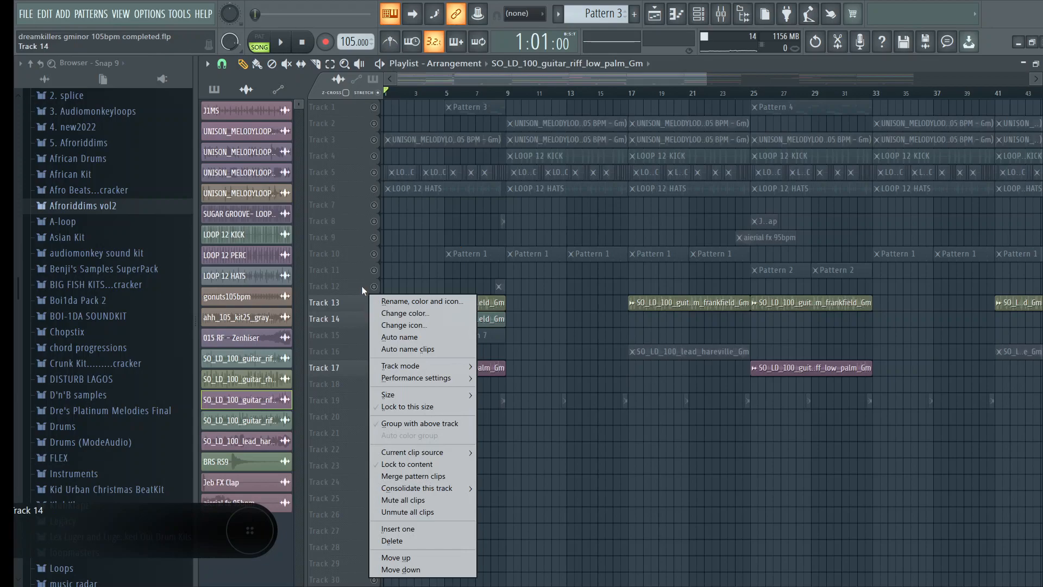
right_click(374, 271)
right_click(374, 270)
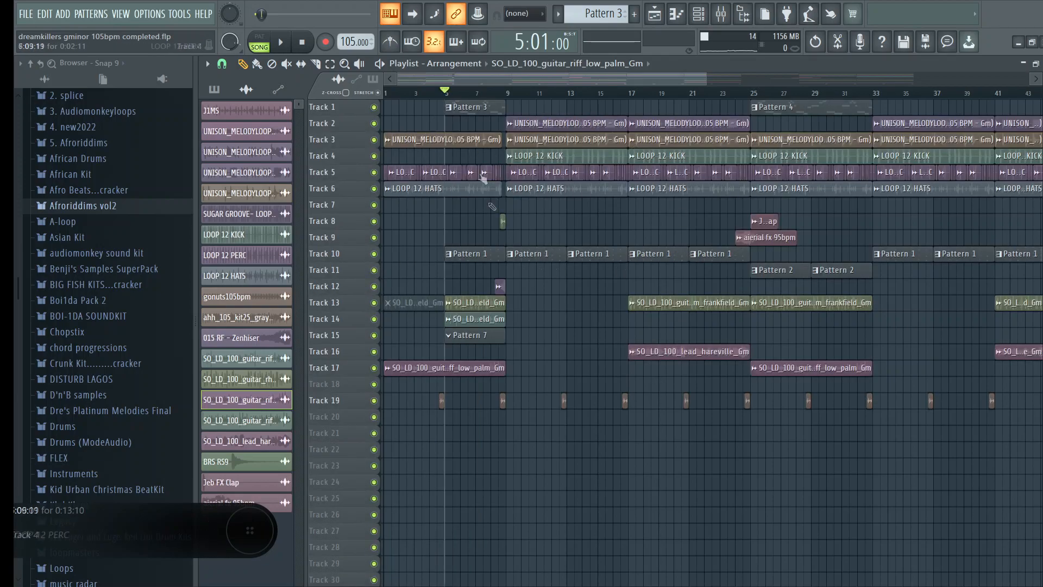
Examine Pattern 1's Purity chord notes in the piano roll and its channel, then return to the playlist
double_click(489, 254)
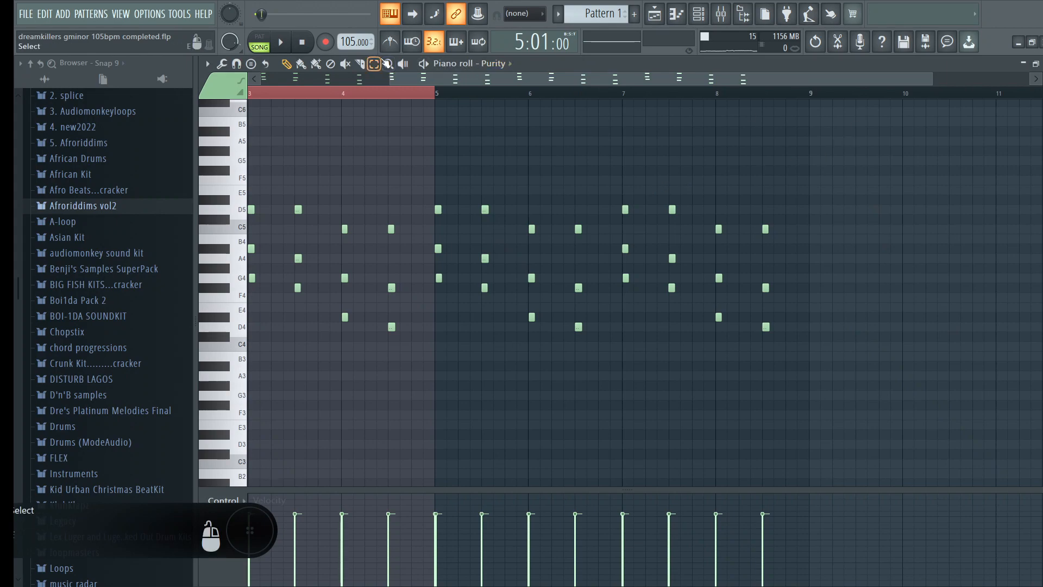
click(388, 64)
click(510, 201)
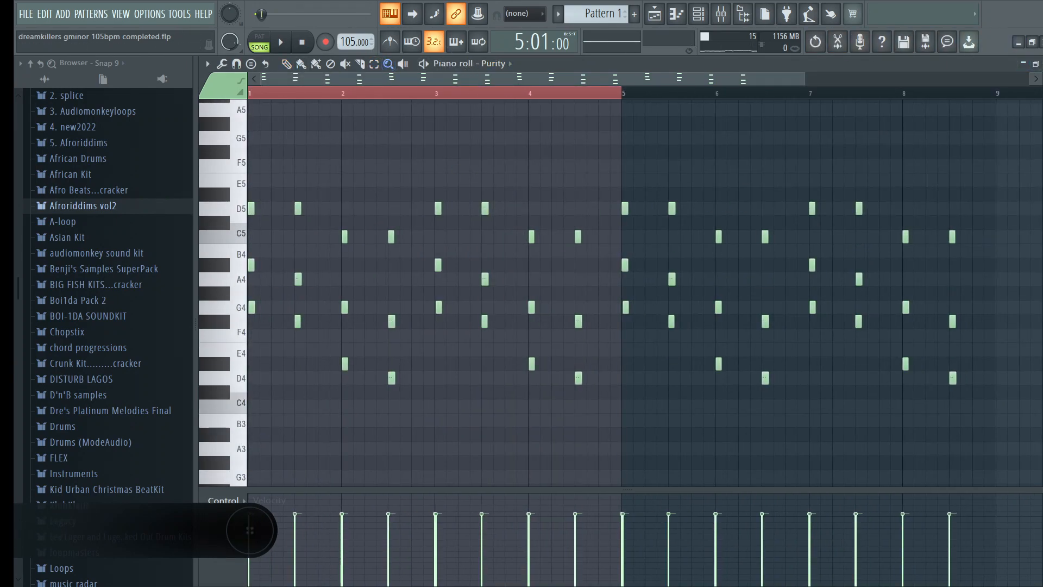
key(Escape)
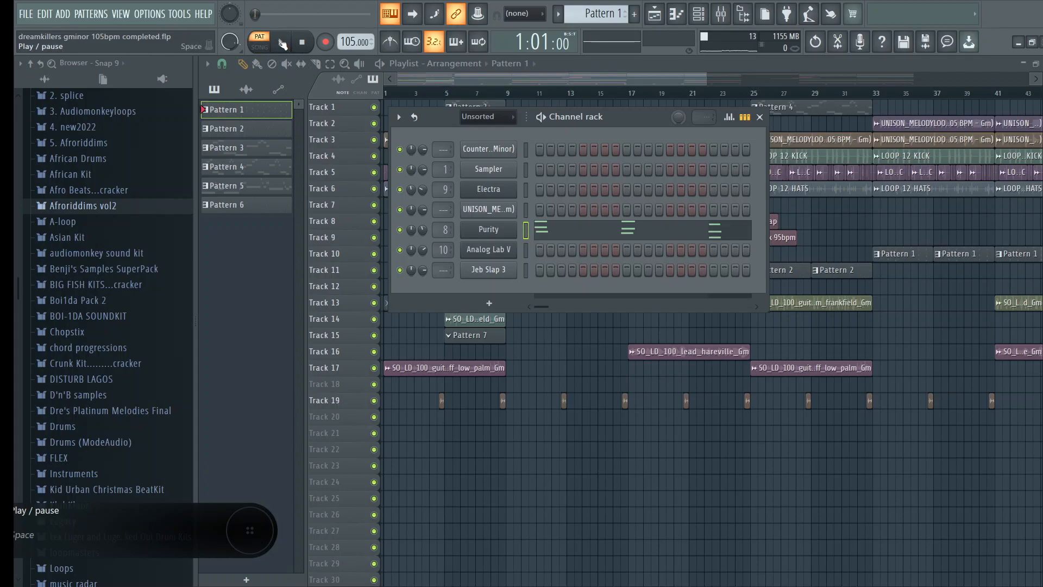
click(583, 235)
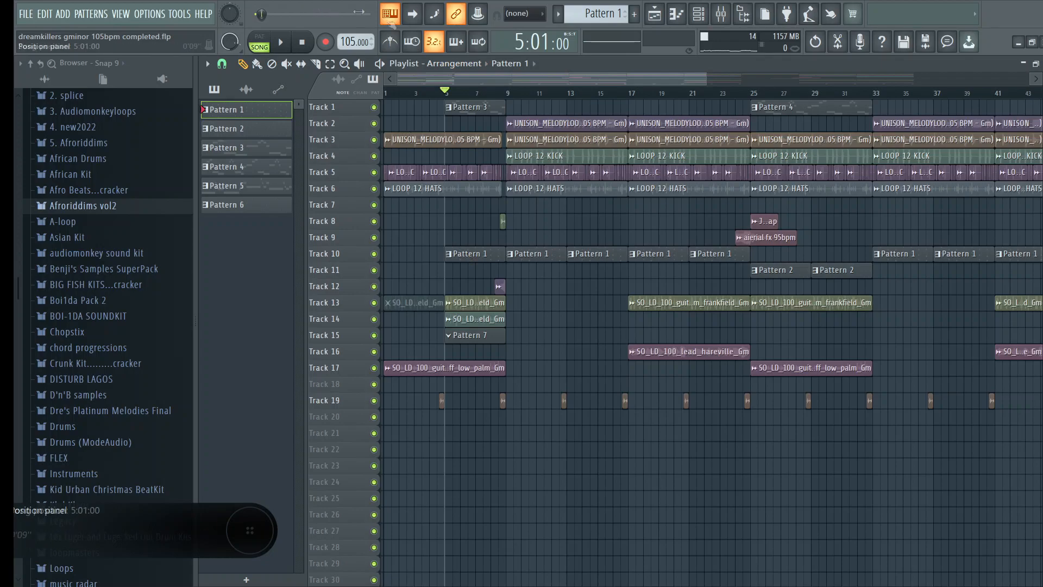
Examine the clips around bars 5 to 25 up close, checking them against an overview of the whole arrangement
scroll(486, 103, up, 3)
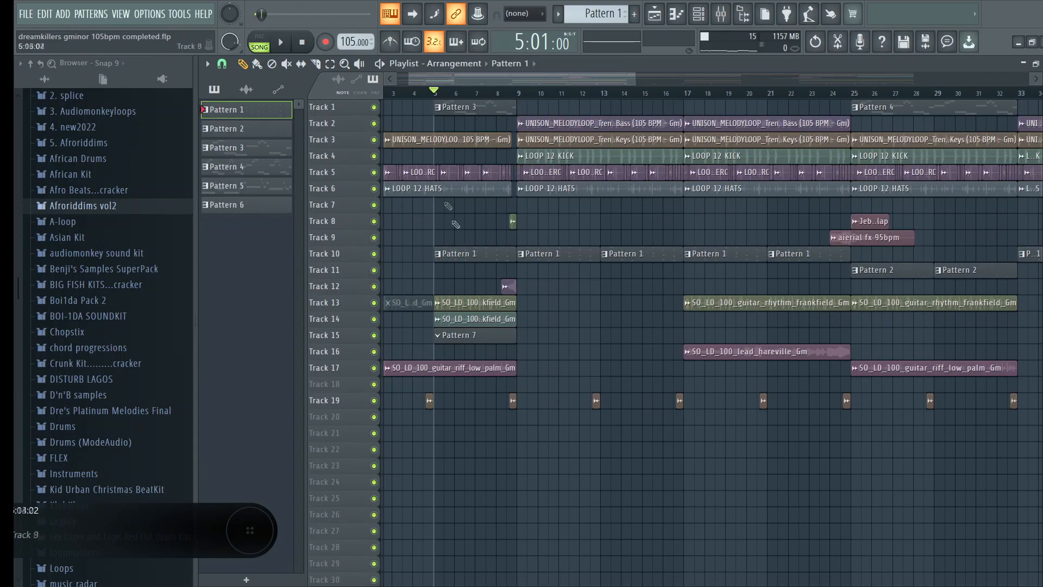
drag(403, 141, 678, 401)
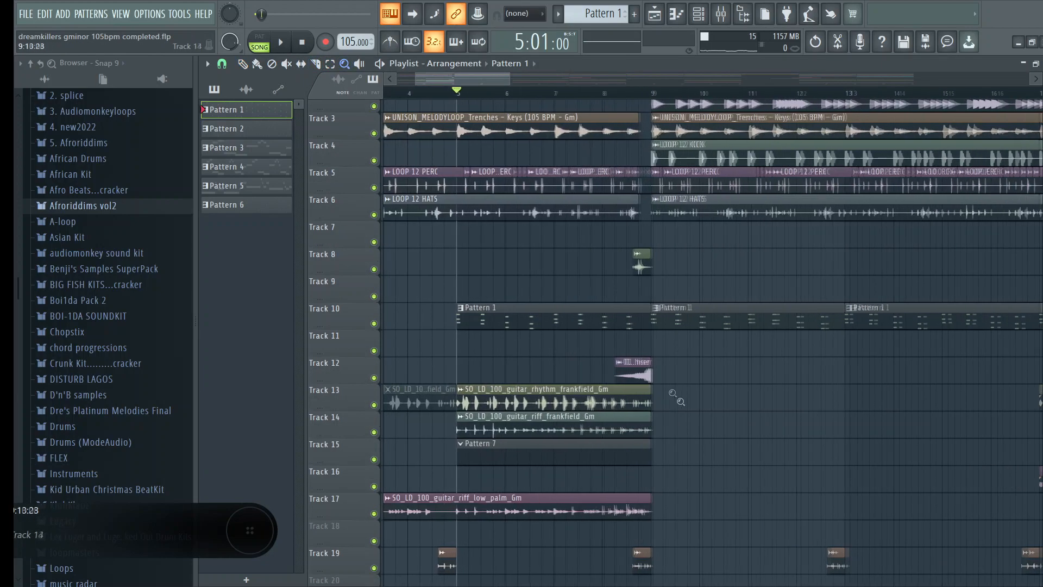
right_click(557, 307)
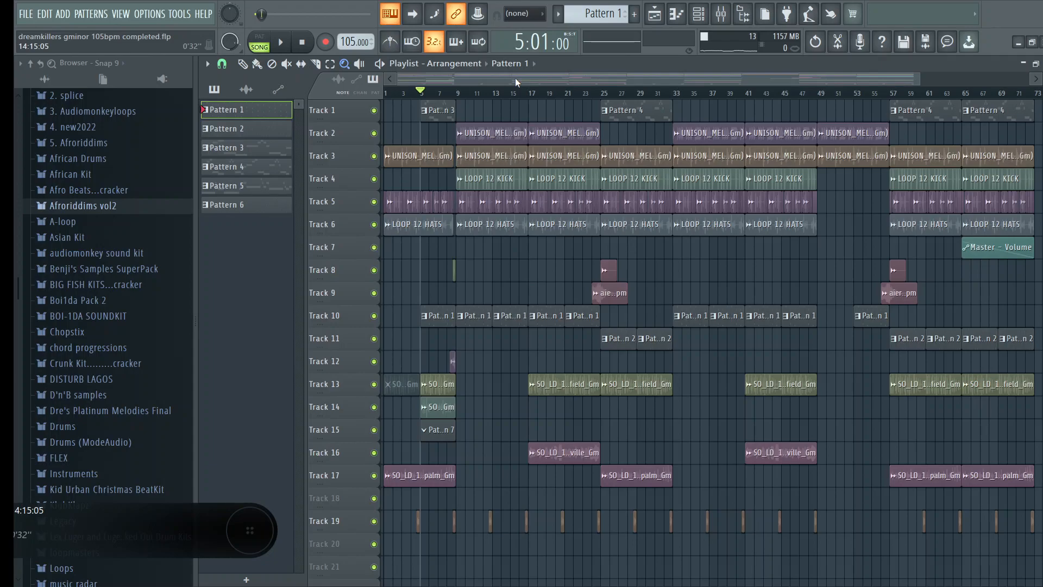
drag(428, 167, 745, 536)
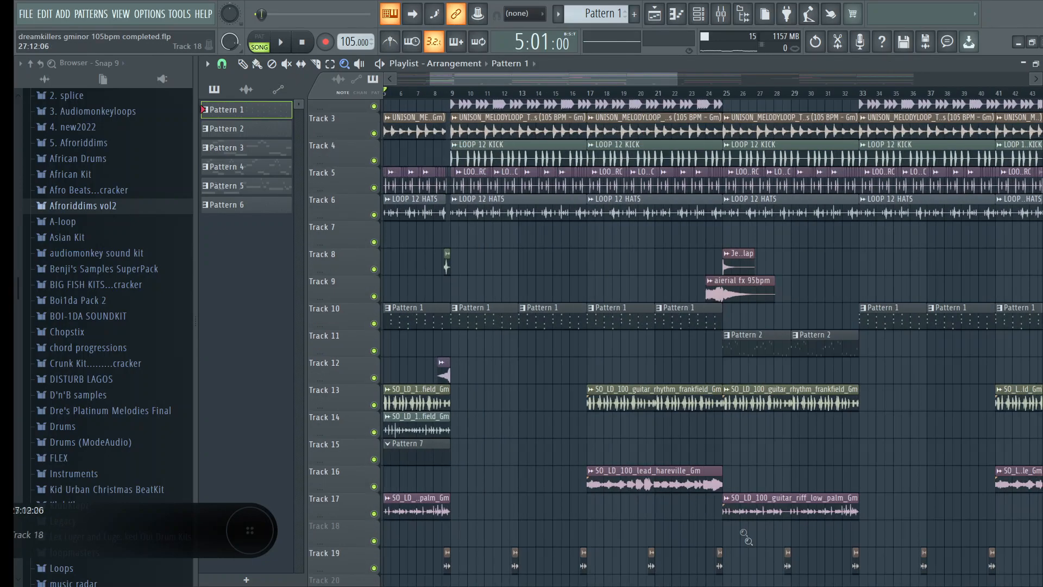
drag(424, 225, 620, 542)
right_click(518, 276)
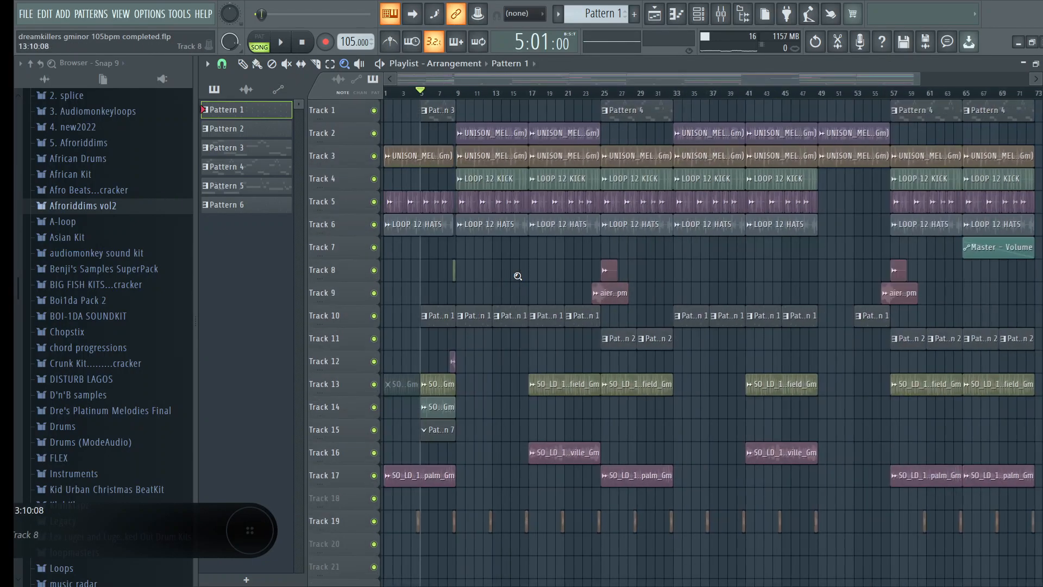
drag(404, 276, 694, 559)
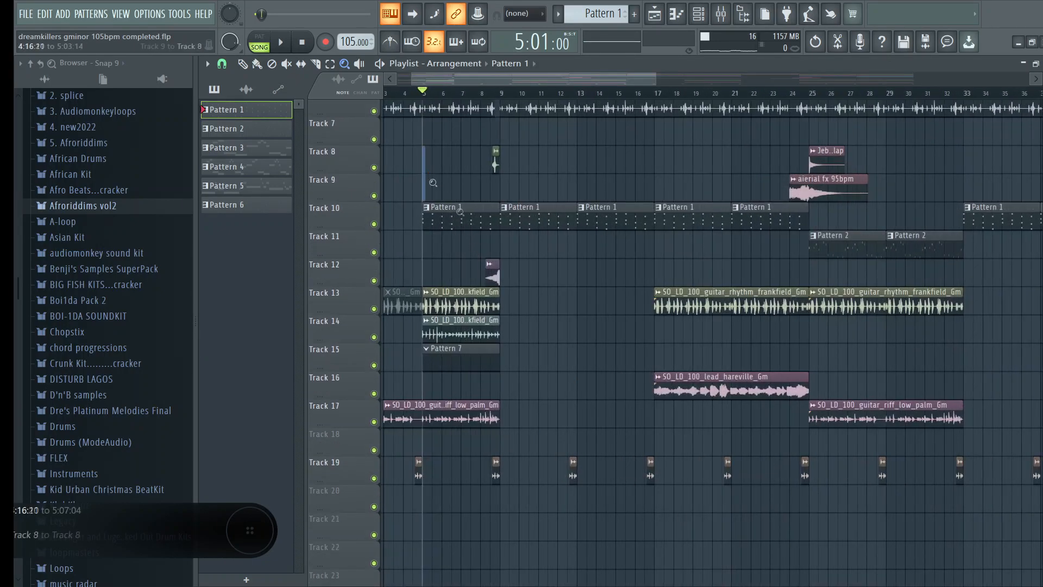
drag(433, 183, 810, 565)
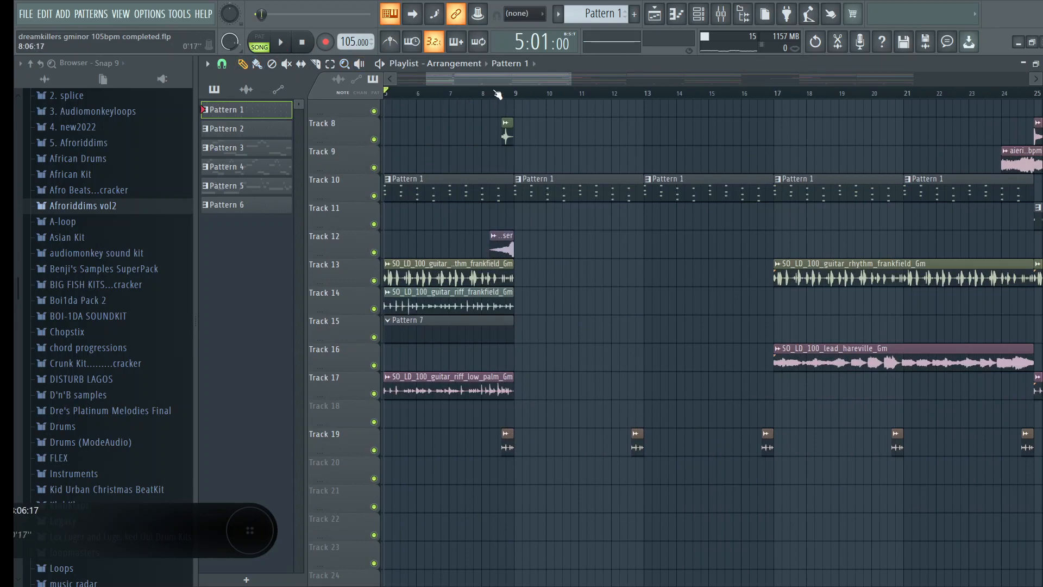
Isolate the effect clips on Tracks 8, 12 and 19, play the transition into bar 9 from bar 8, and stop
scroll(498, 94, up, 2)
right_click(374, 252)
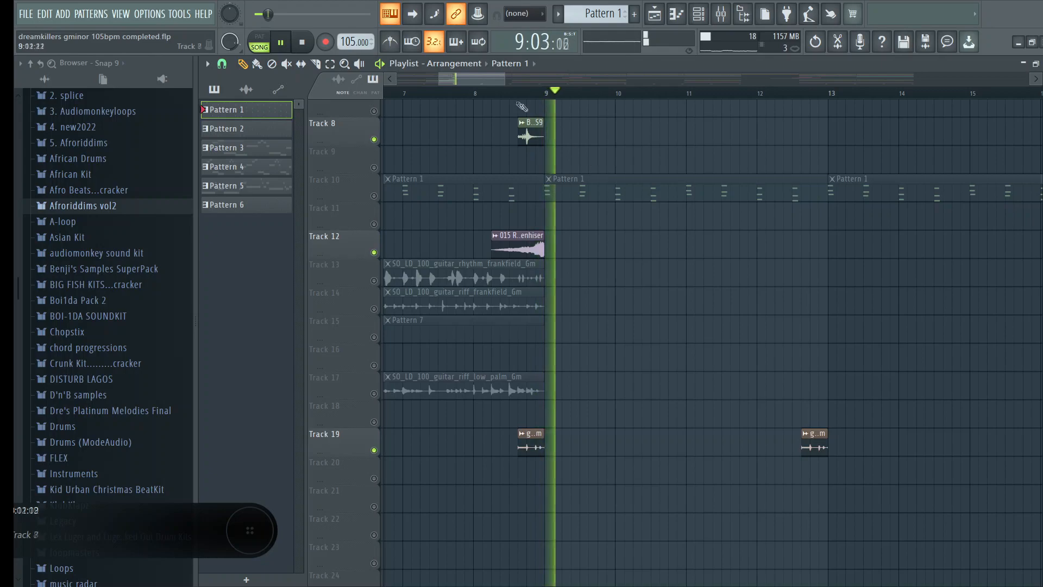
click(463, 91)
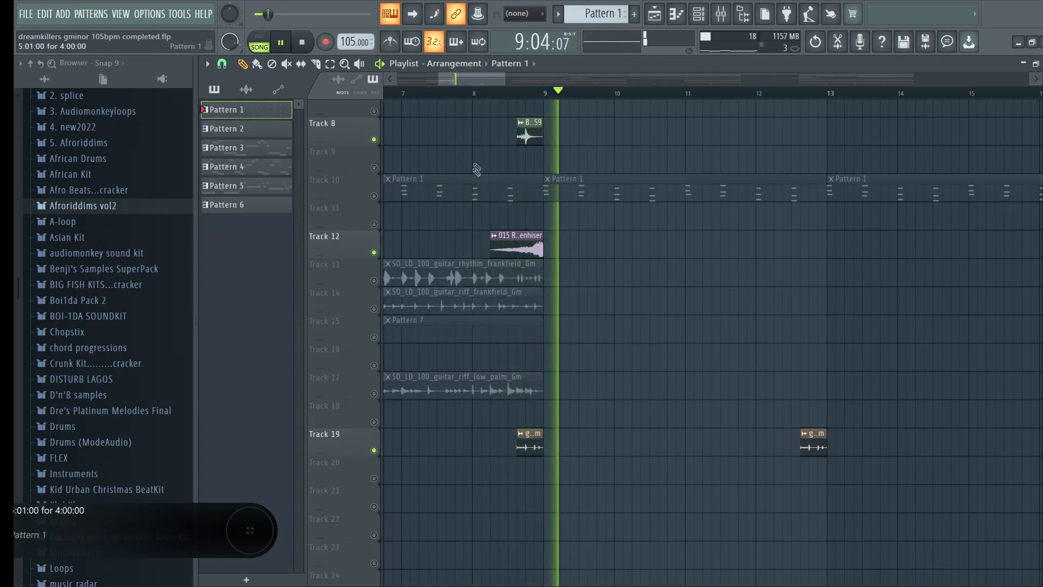
click(303, 42)
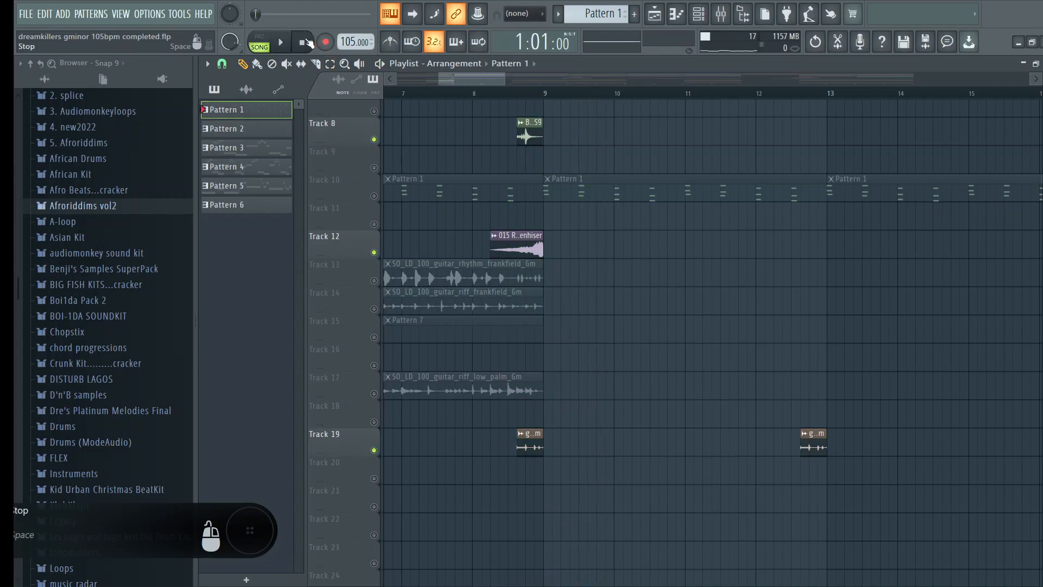
Turn all playlist tracks back on and show the complete arrangement up to bar 73
right_click(375, 141)
click(345, 64)
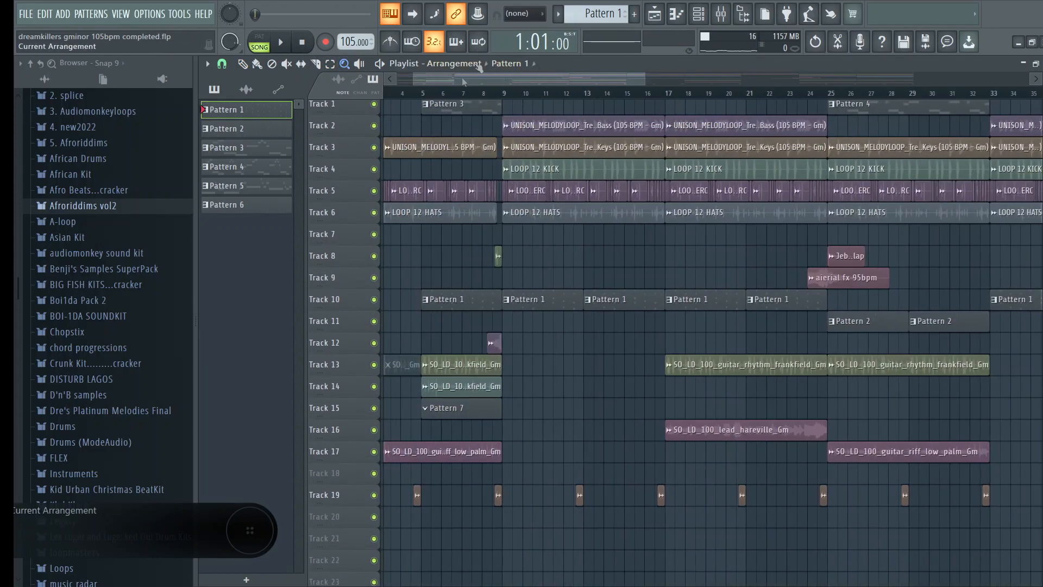
right_click(490, 129)
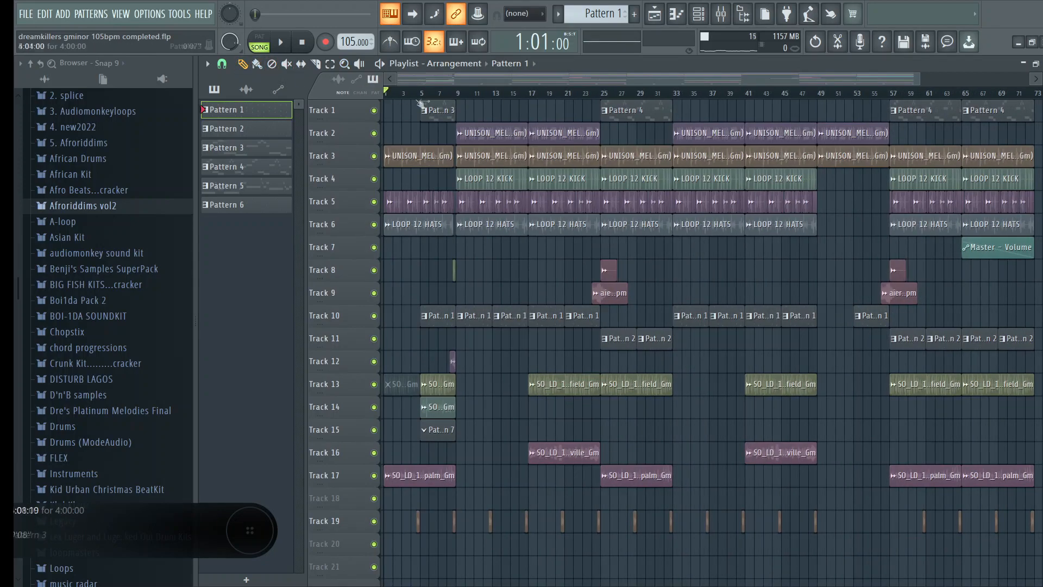
Play the song from bar 9 and examine its bass, keys, kick, percussion and hats clips within the full arrangement
click(456, 97)
scroll(453, 97, up, 3)
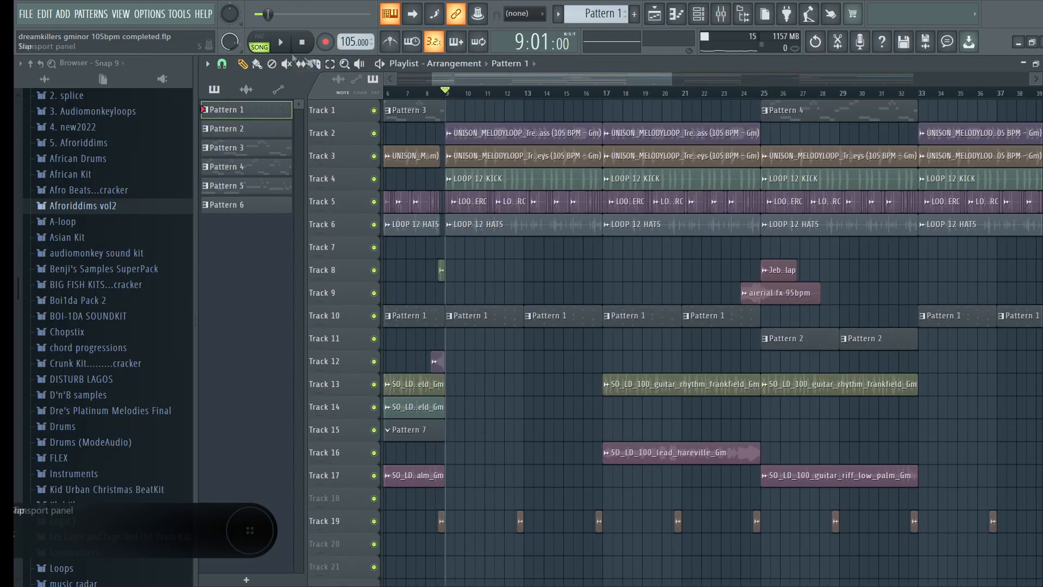
click(279, 44)
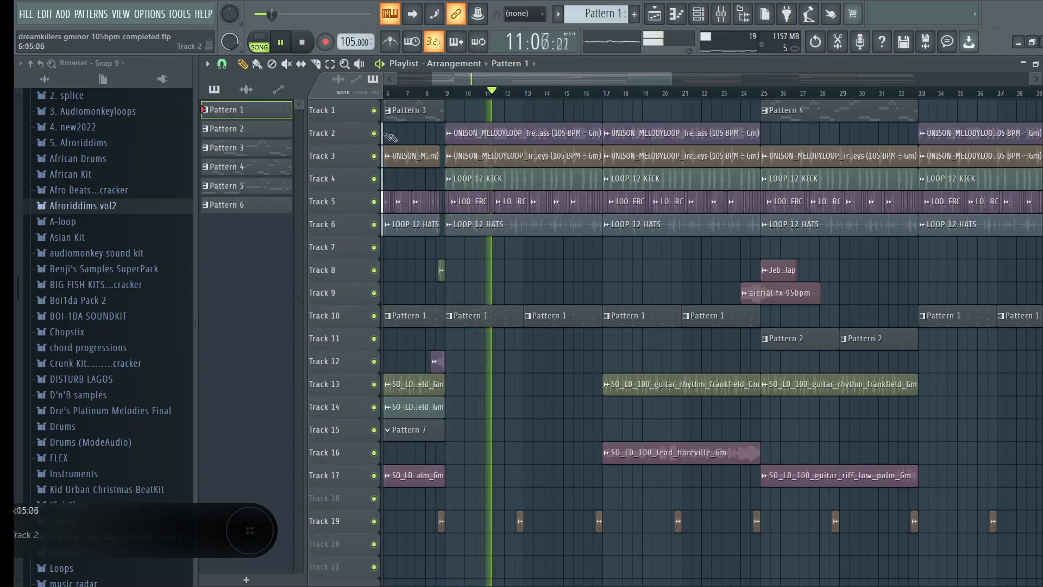
click(345, 64)
right_click(599, 228)
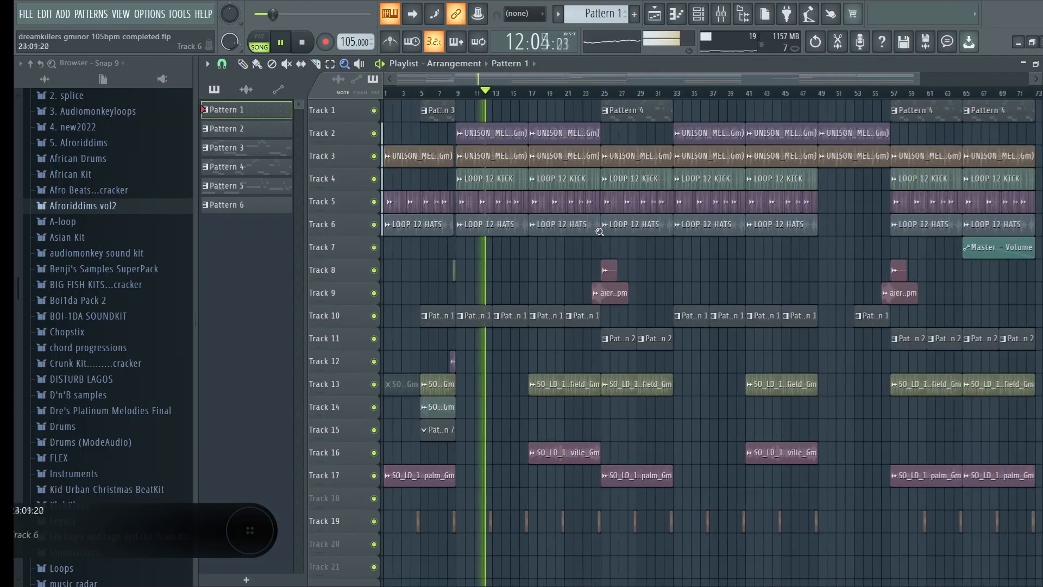
drag(433, 117, 662, 333)
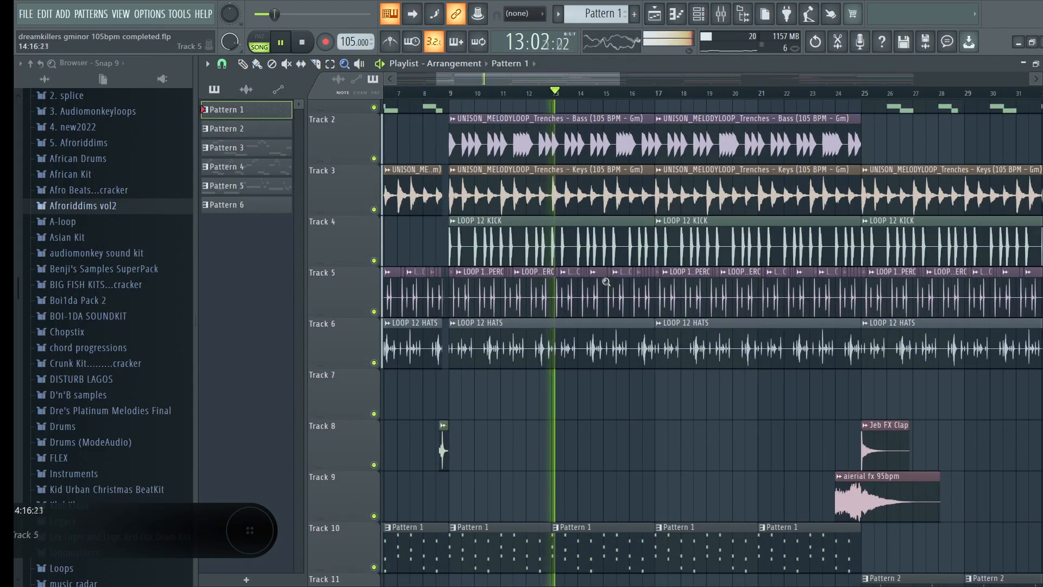
right_click(510, 268)
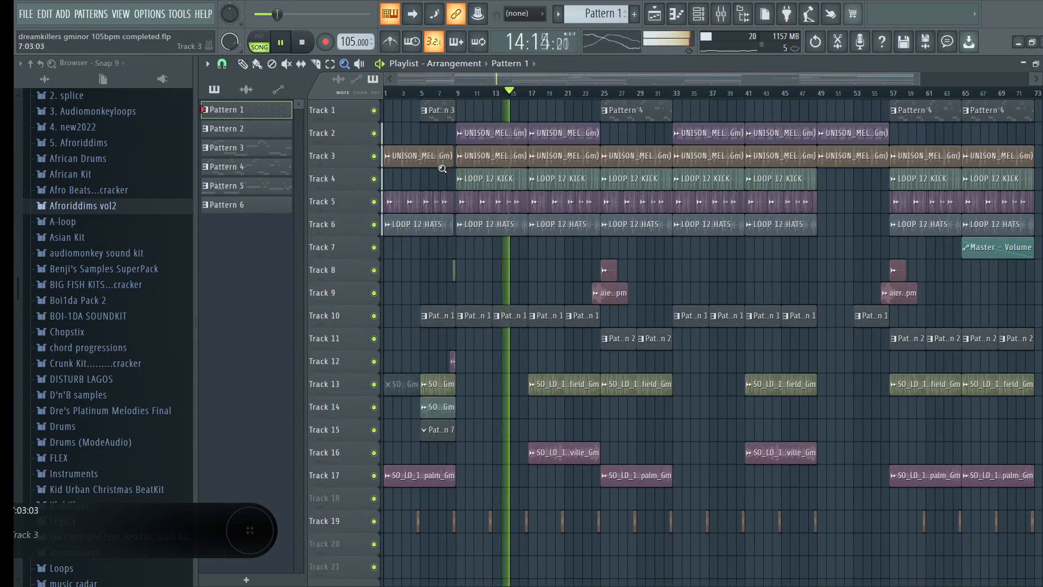
drag(455, 167, 648, 419)
right_click(644, 414)
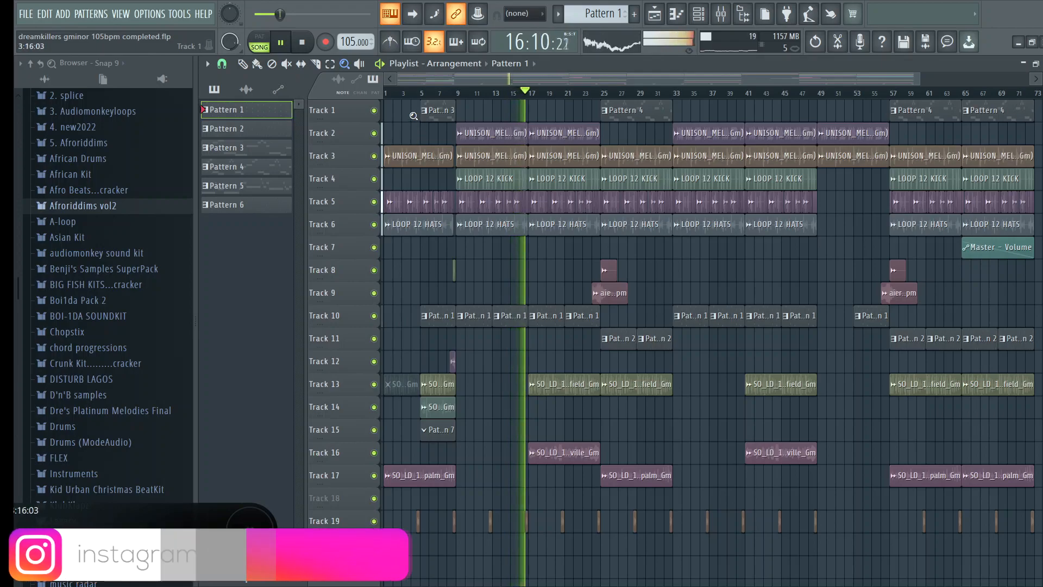
Stop playback and examine the clips from bar 5 to bar 49 at different zoom levels
click(242, 63)
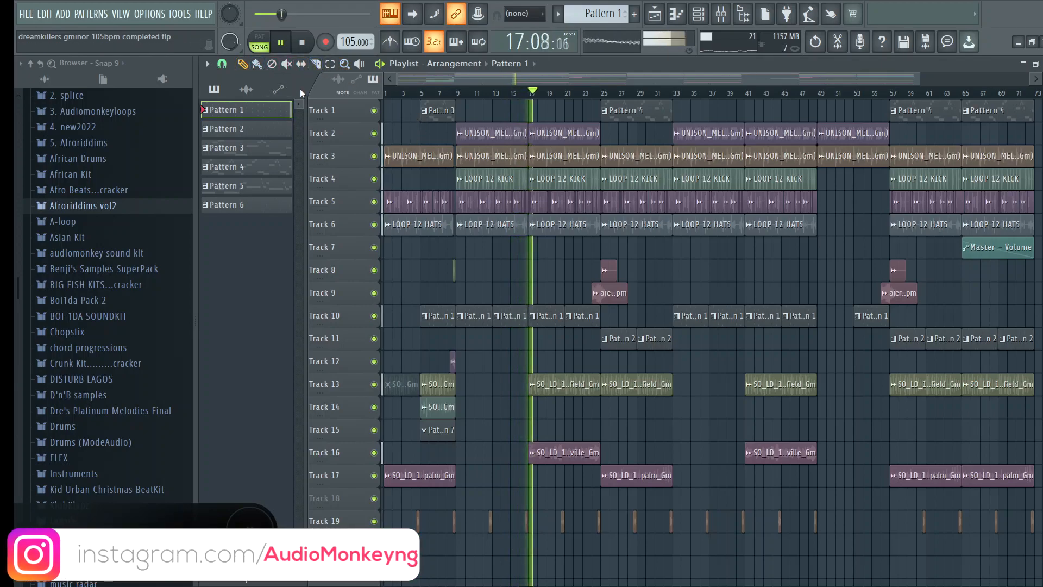
click(302, 43)
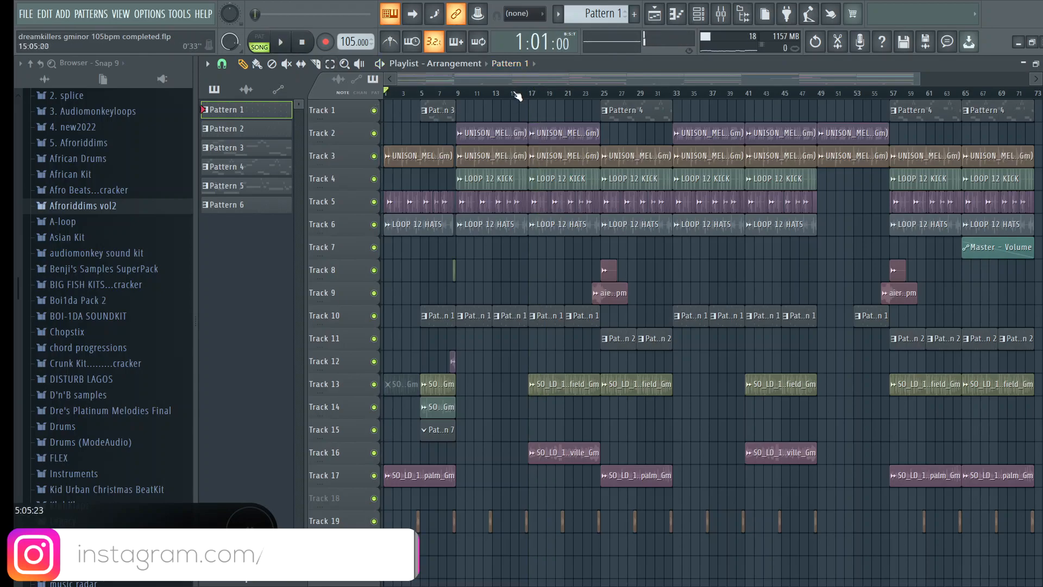
scroll(514, 82, up, 5)
drag(508, 80, 495, 80)
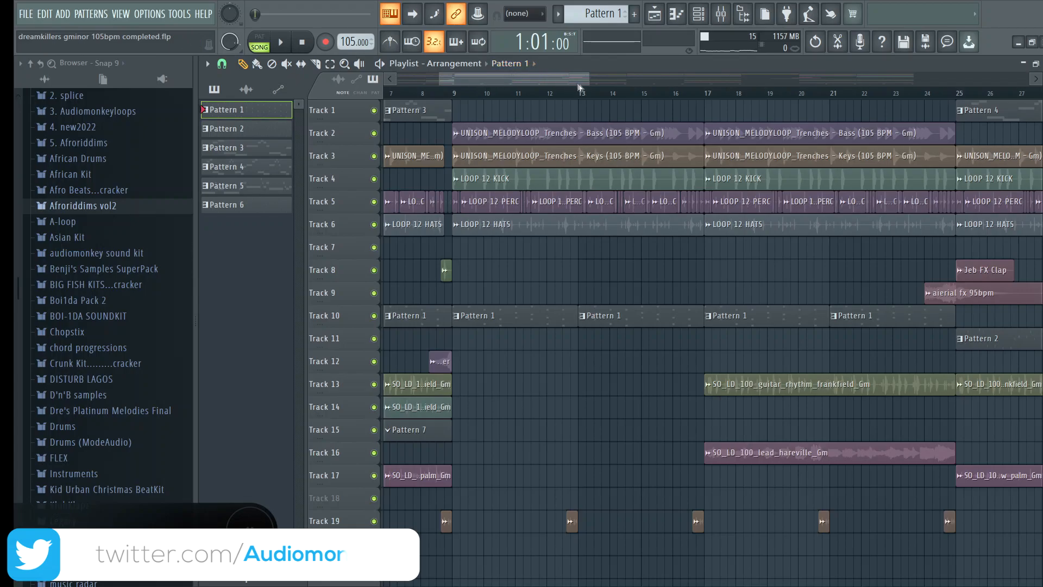
scroll(580, 87, down, 4)
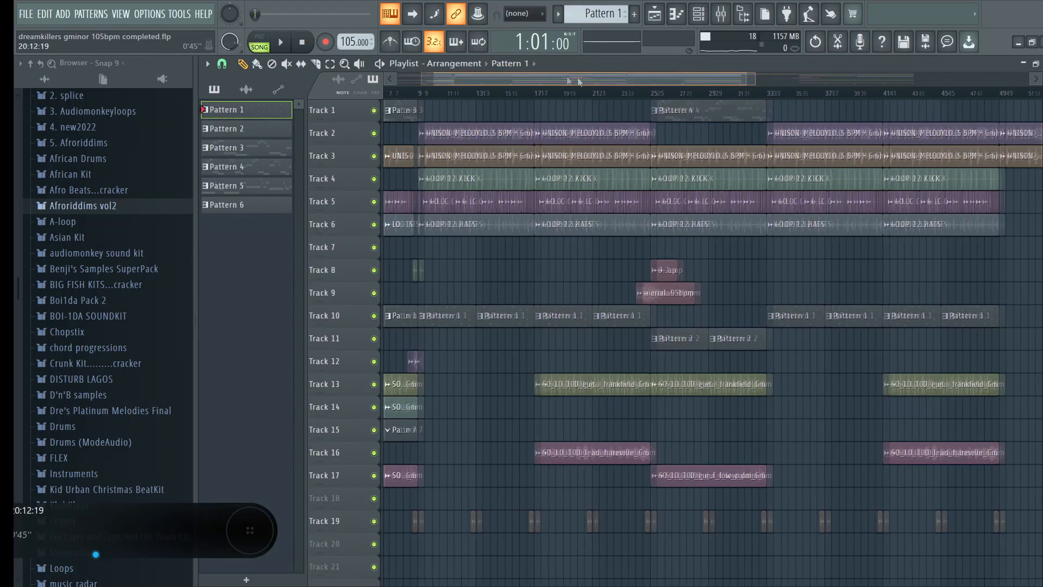
drag(579, 81, 500, 83)
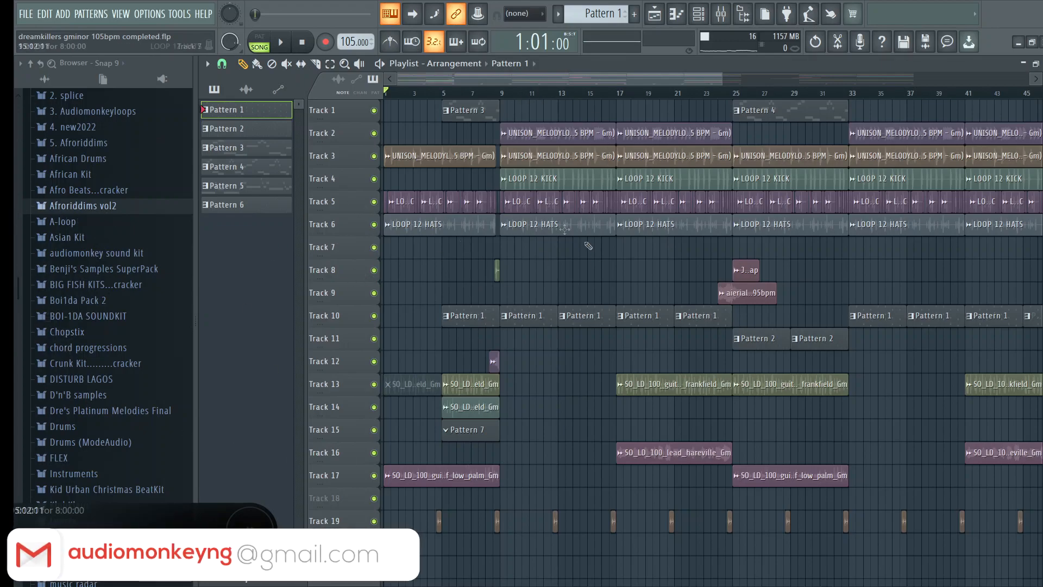
drag(673, 84, 519, 74)
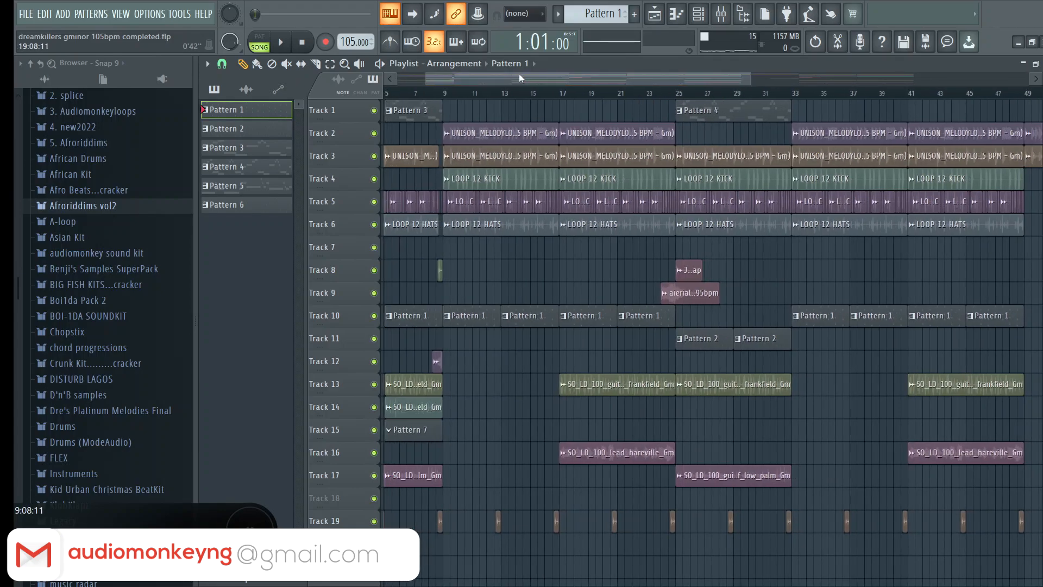
Solo the bass clips on Track 2, play them from bar 9, and stop
click(442, 95)
scroll(444, 95, up, 3)
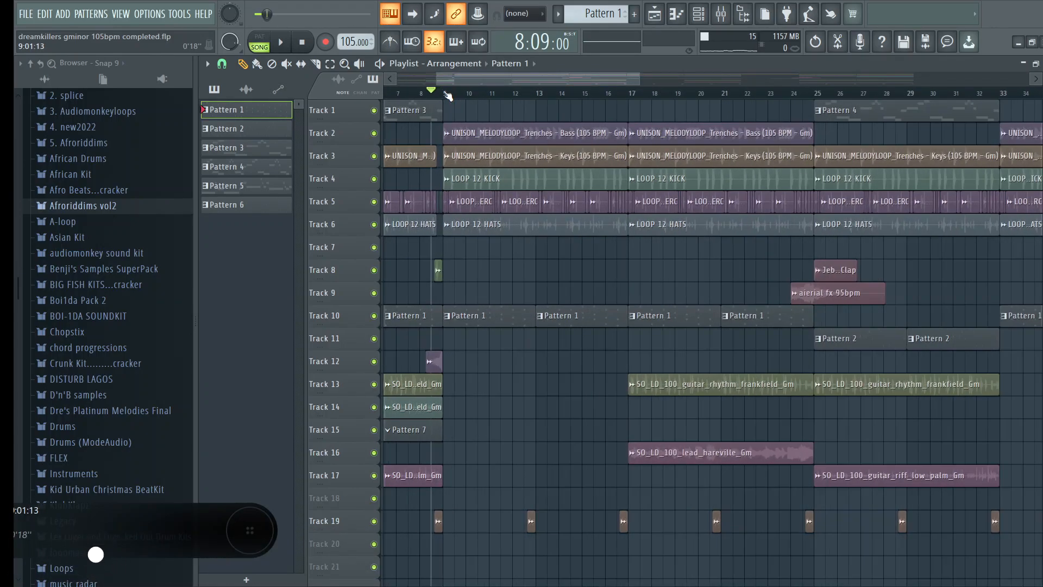
scroll(448, 96, down, 3)
click(444, 96)
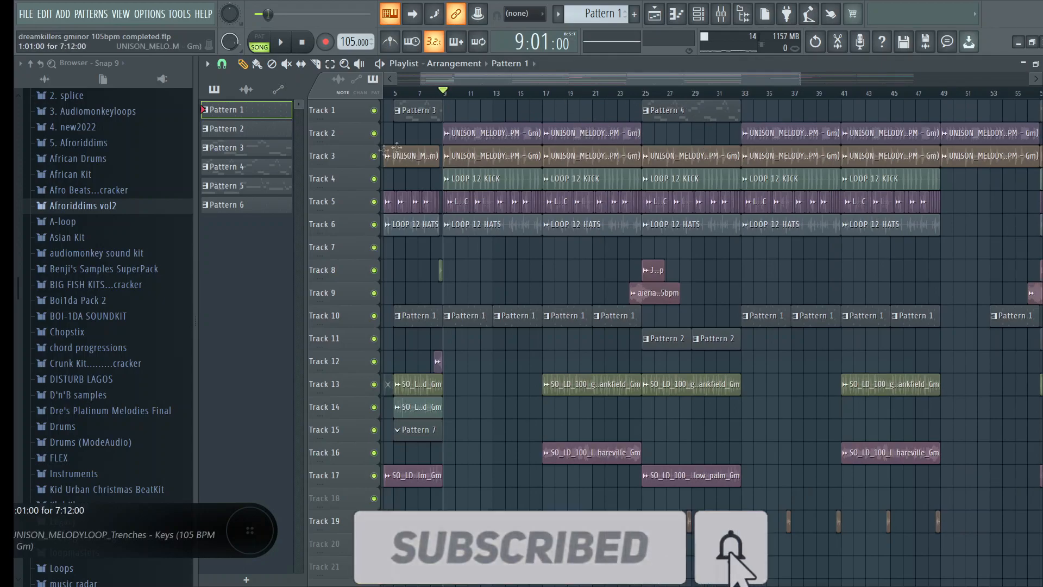
right_click(375, 133)
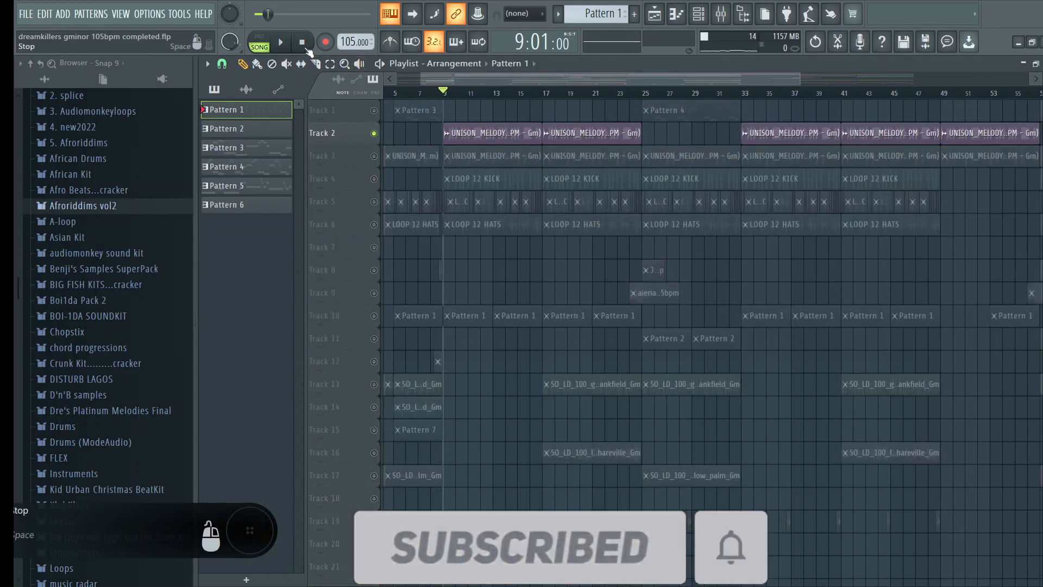
click(281, 43)
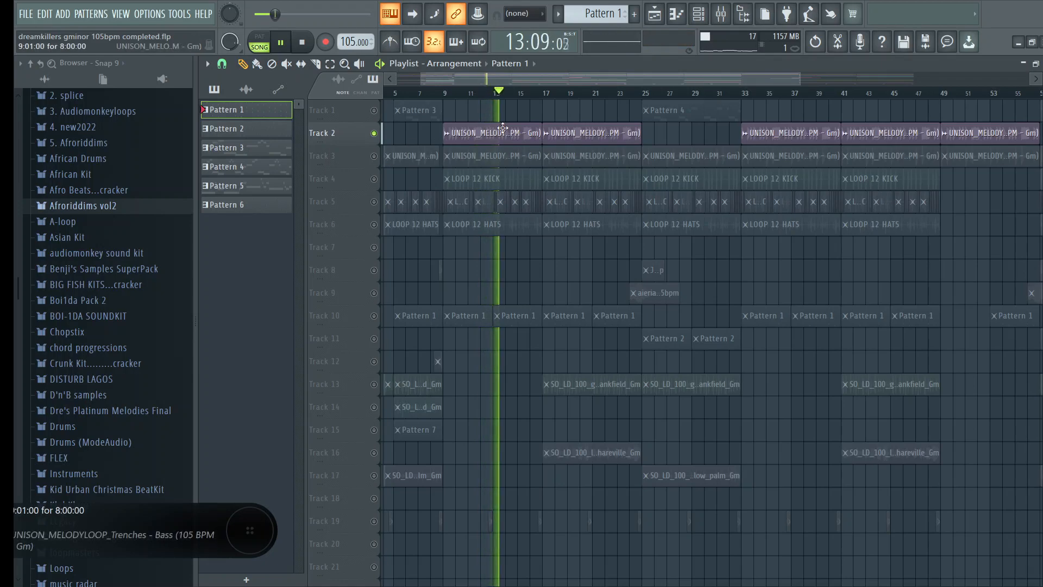
click(345, 63)
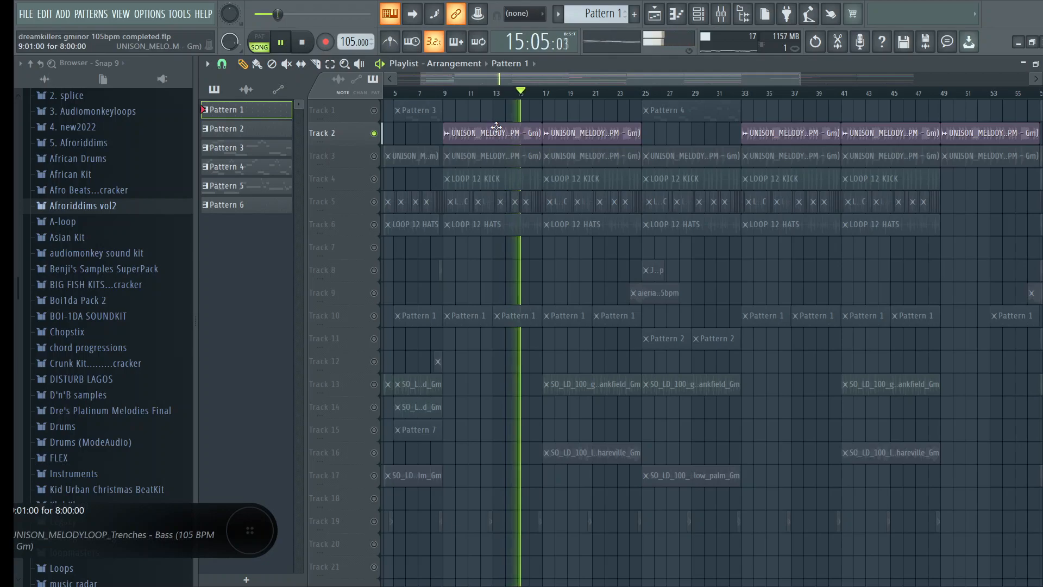
click(303, 44)
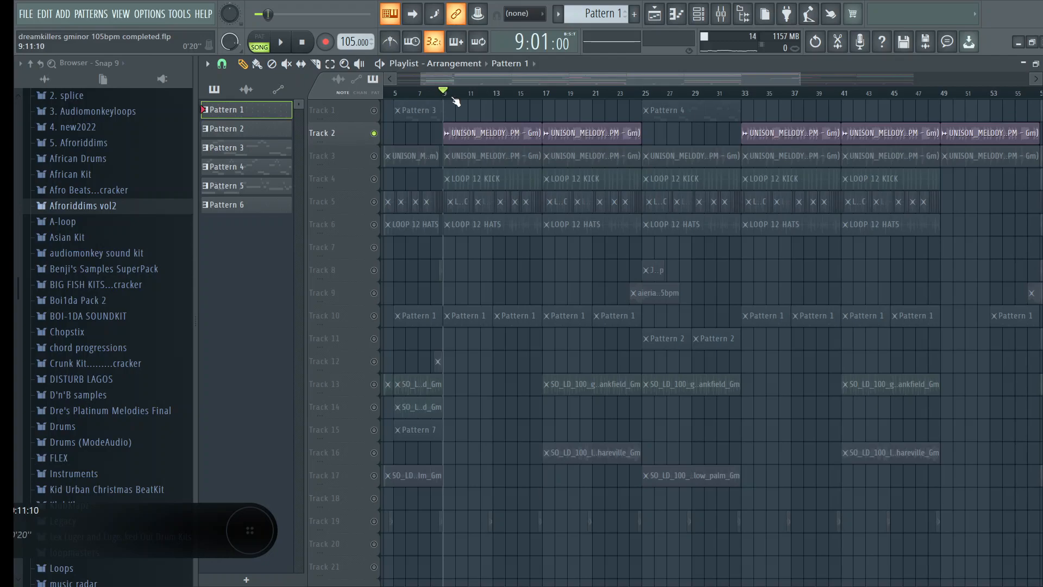
Leave only the Track 3 keys and Track 4 kick audible and play them from bar 9
scroll(455, 99, down, 3)
click(375, 156)
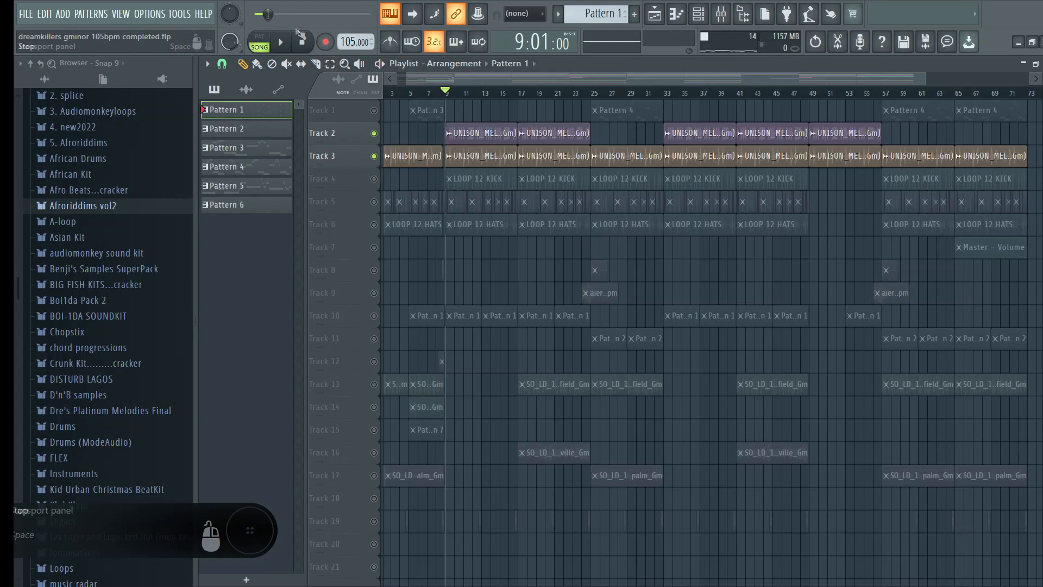
click(374, 134)
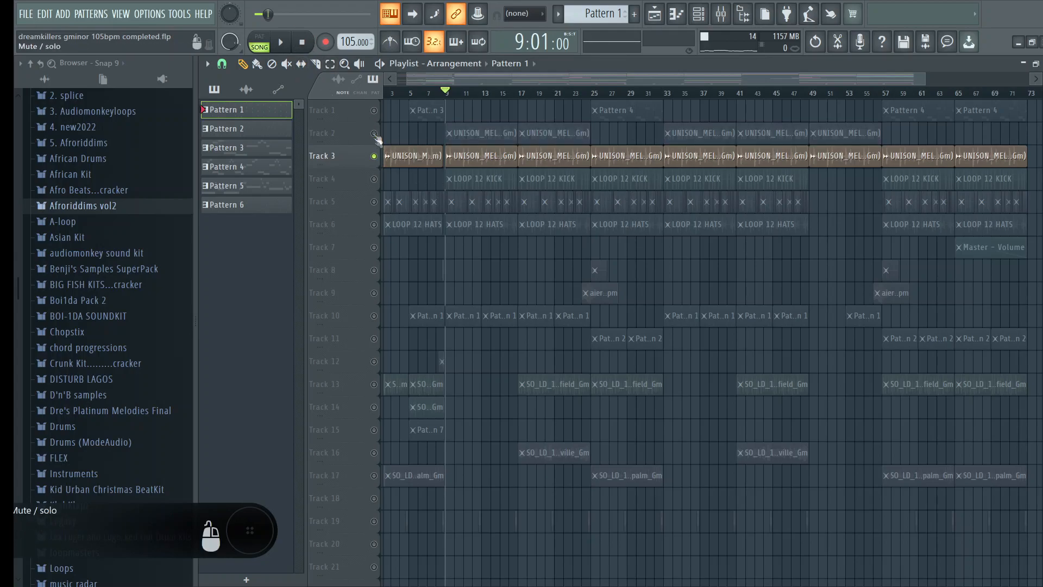
click(375, 179)
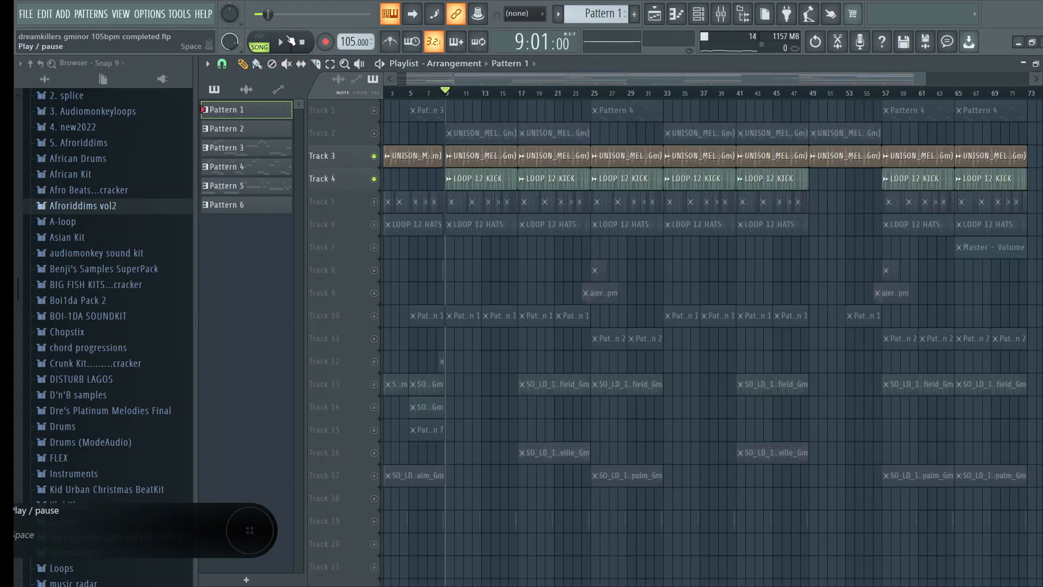
click(291, 41)
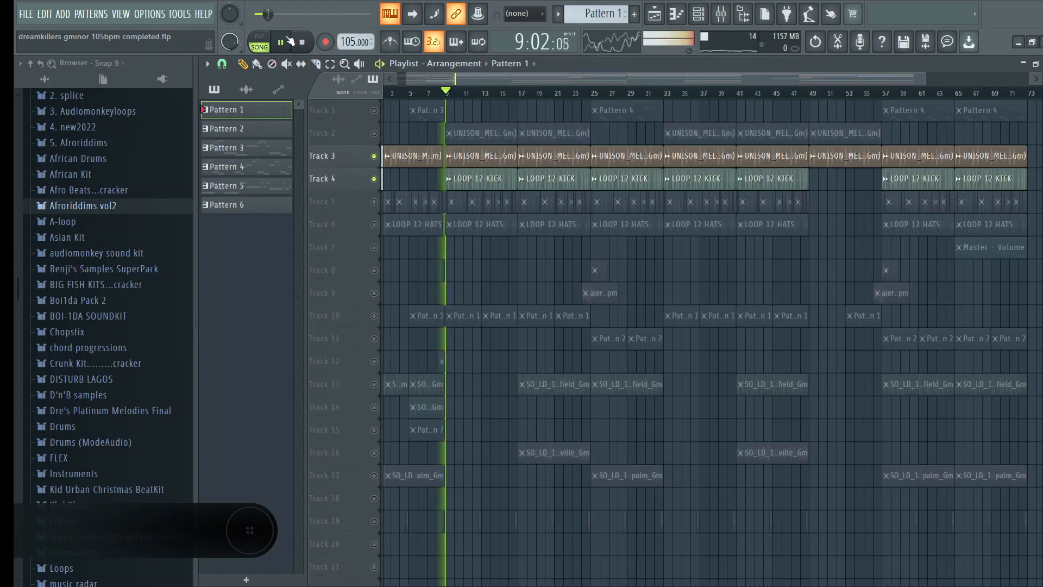
During playback, bring in the Track 2 bass, mute the keys, add the Track 6 hats and Track 5 percussion, and stop
click(375, 134)
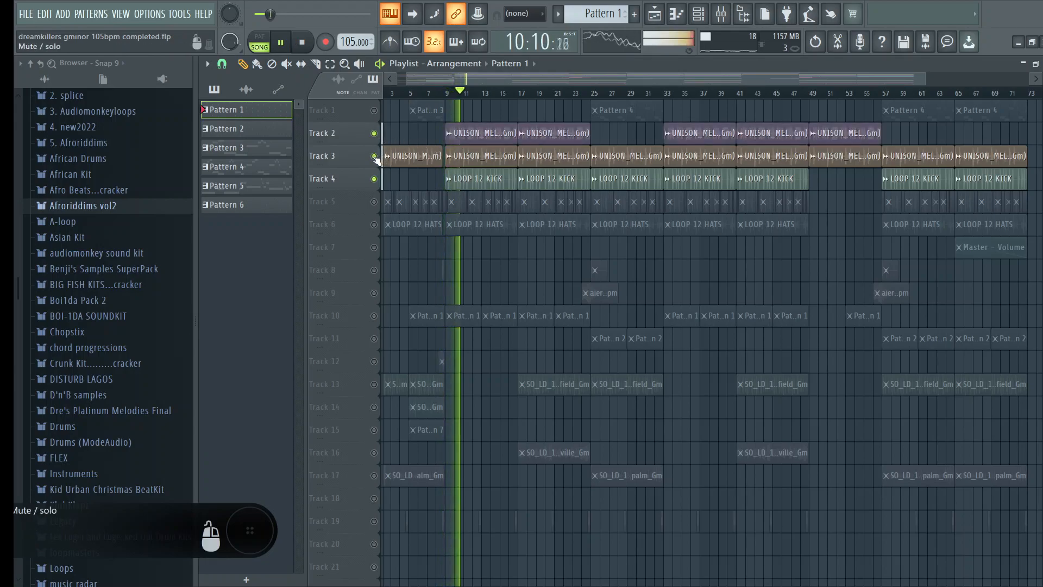
click(374, 156)
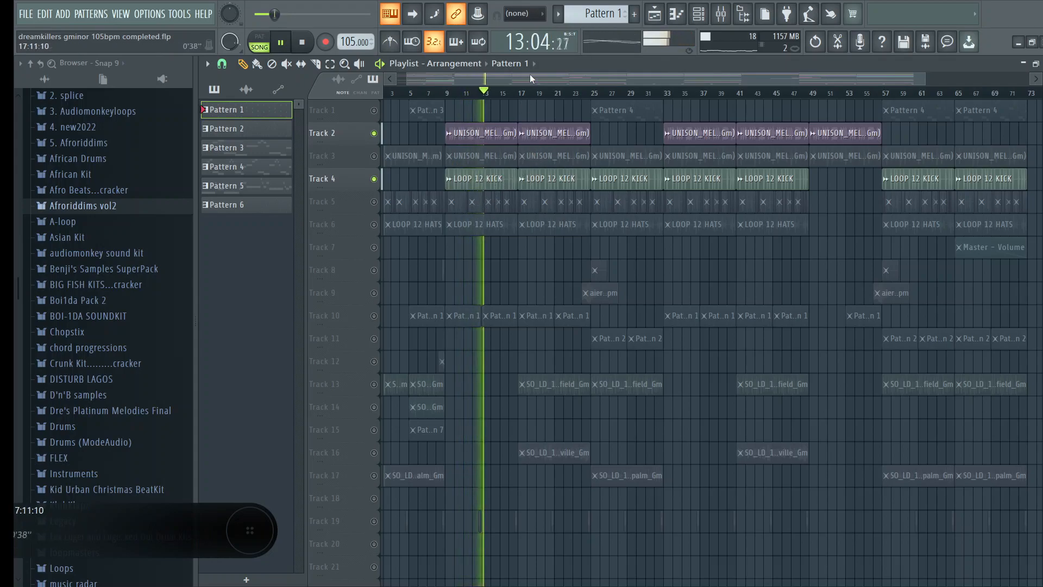
click(374, 225)
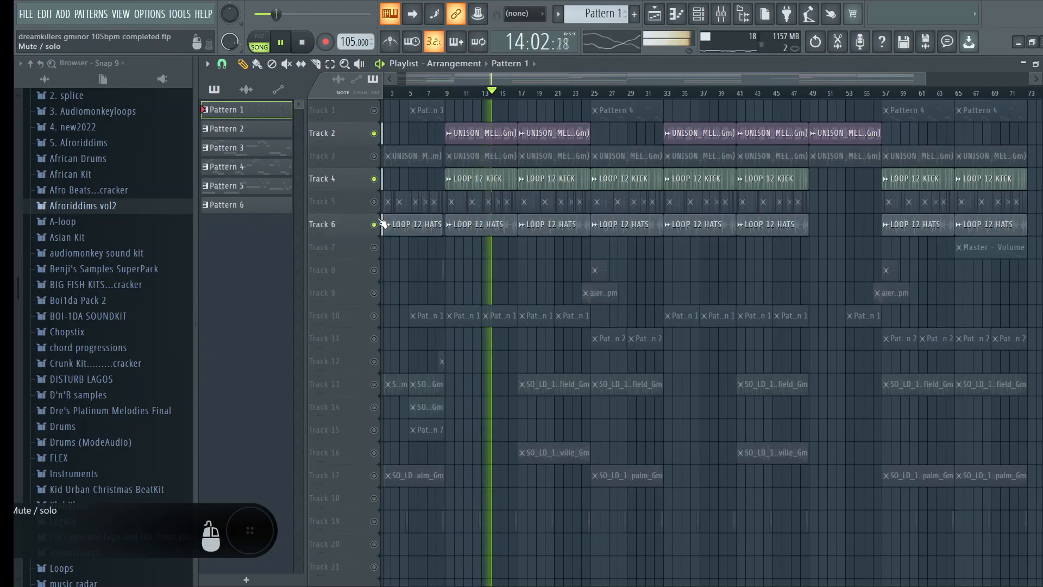
click(373, 202)
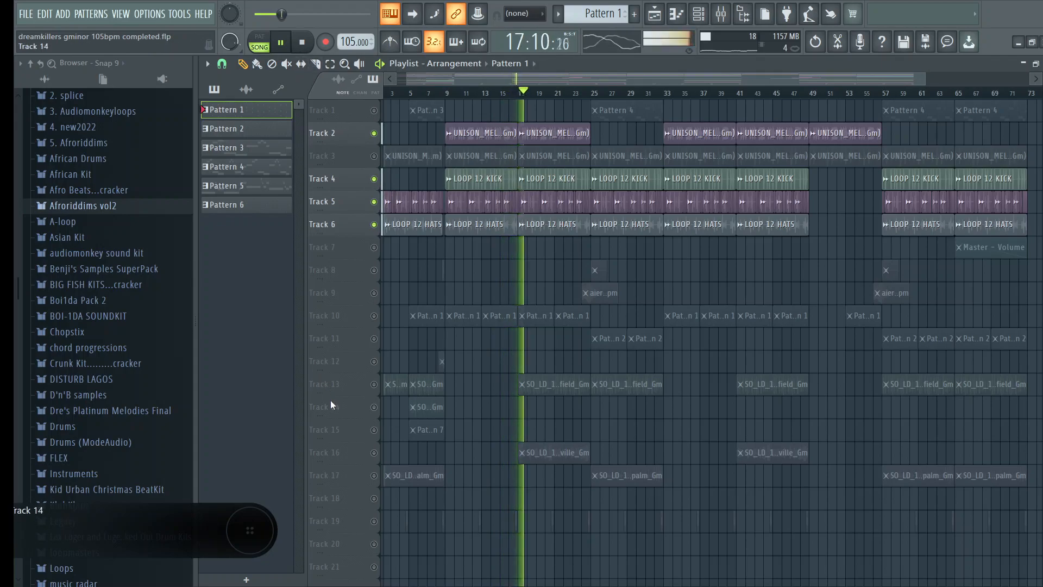
click(310, 43)
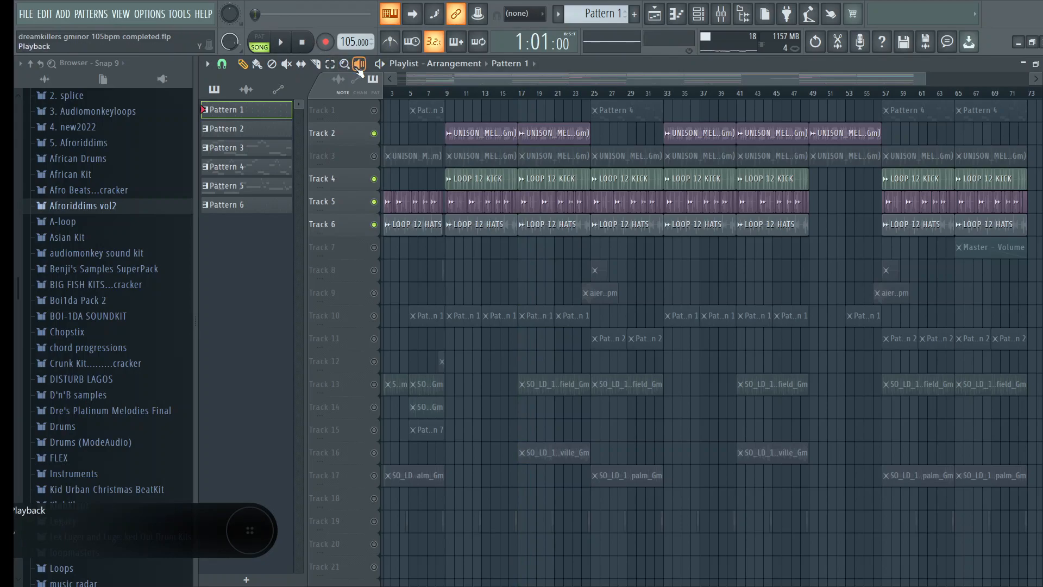
Turn all playlist tracks back on, play the full arrangement from bar 16, and stop
drag(484, 80, 469, 81)
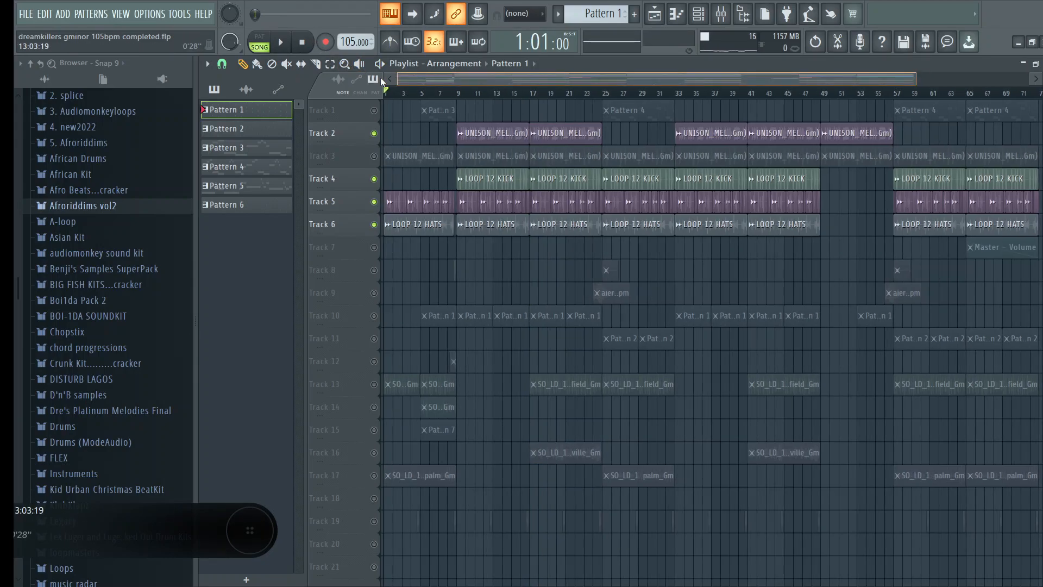
key(ctrl+s)
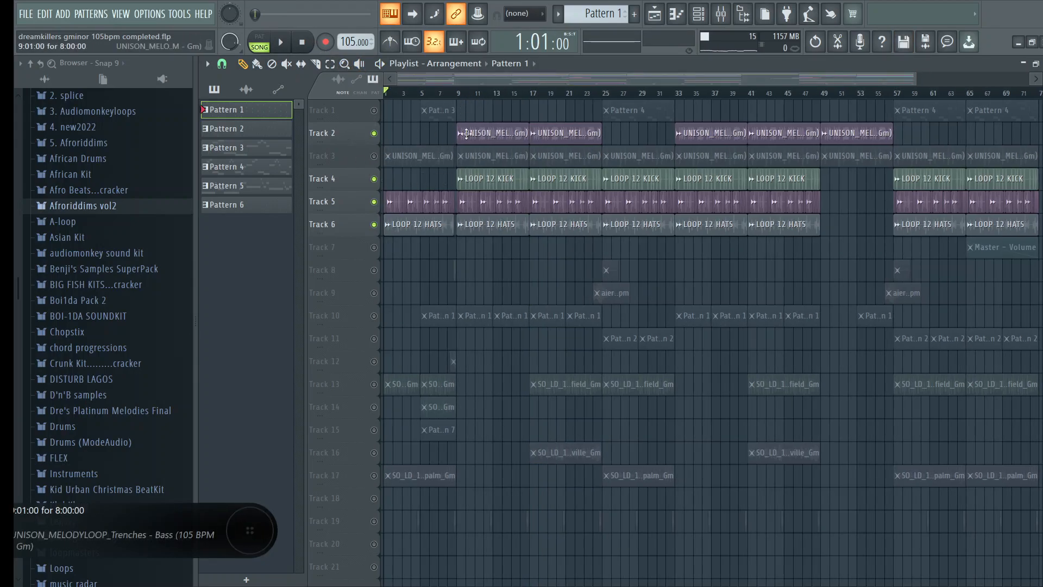
click(374, 156)
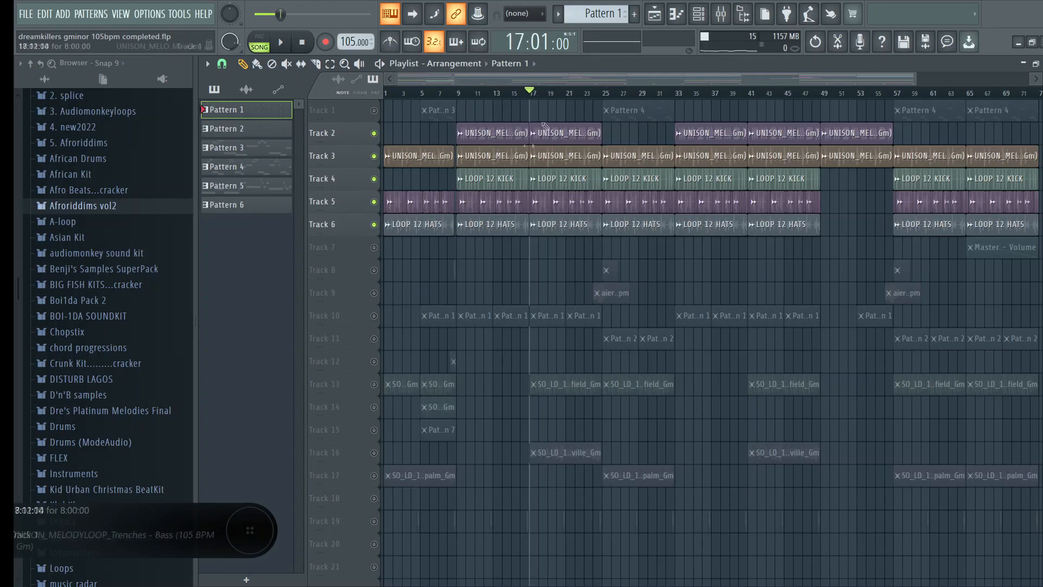
right_click(374, 133)
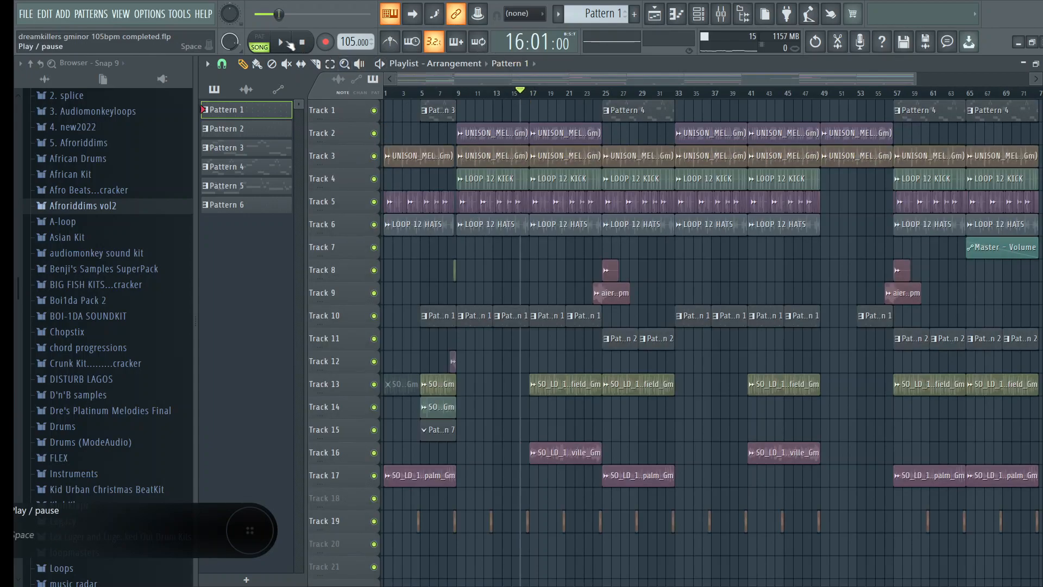
click(288, 43)
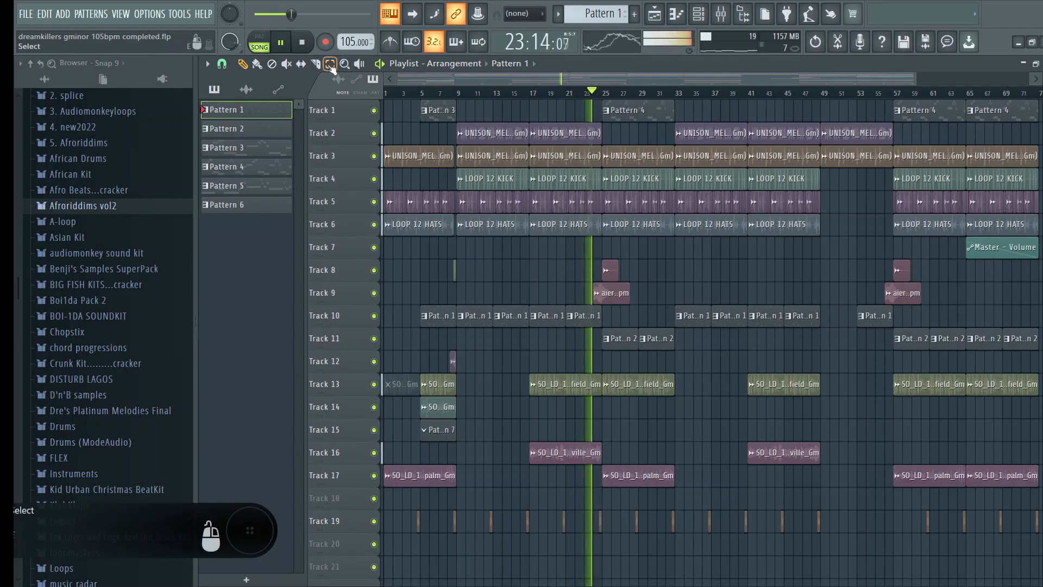
click(312, 47)
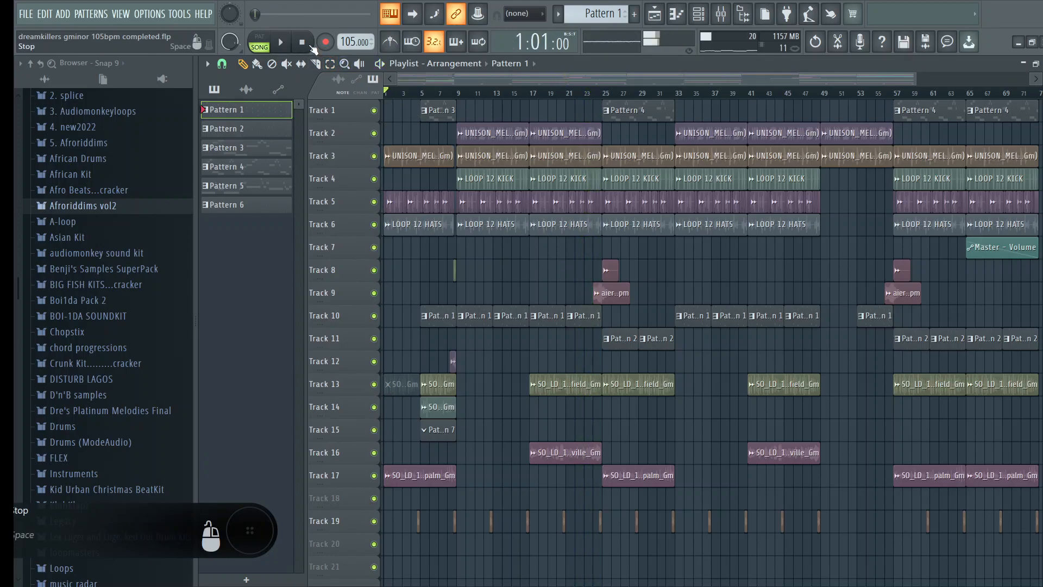
Solo the lead clip on Track 16, play it from bar 17, add the Track 3 keys, and stop
scroll(604, 97, up, 3)
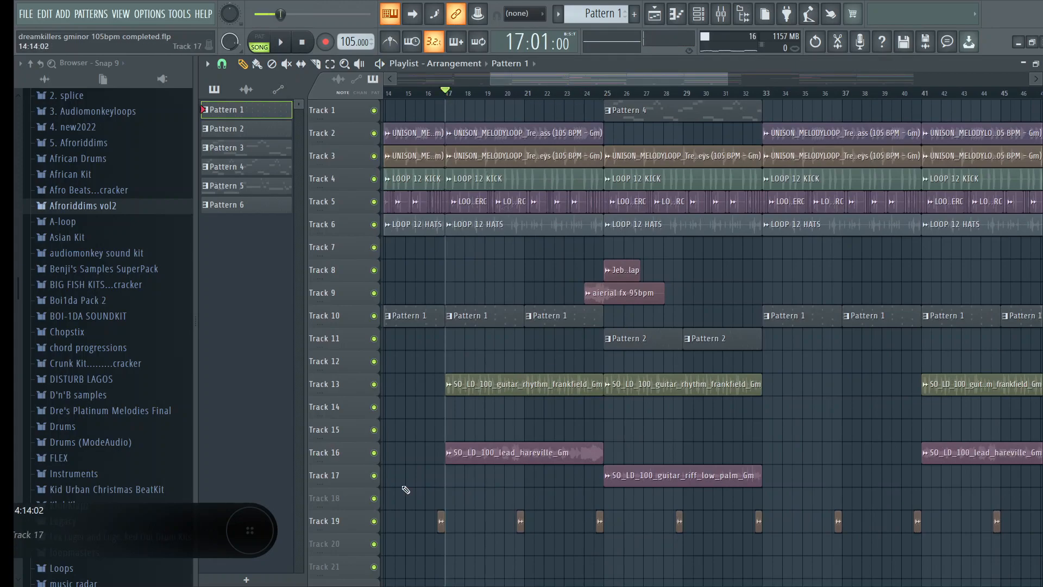
right_click(375, 453)
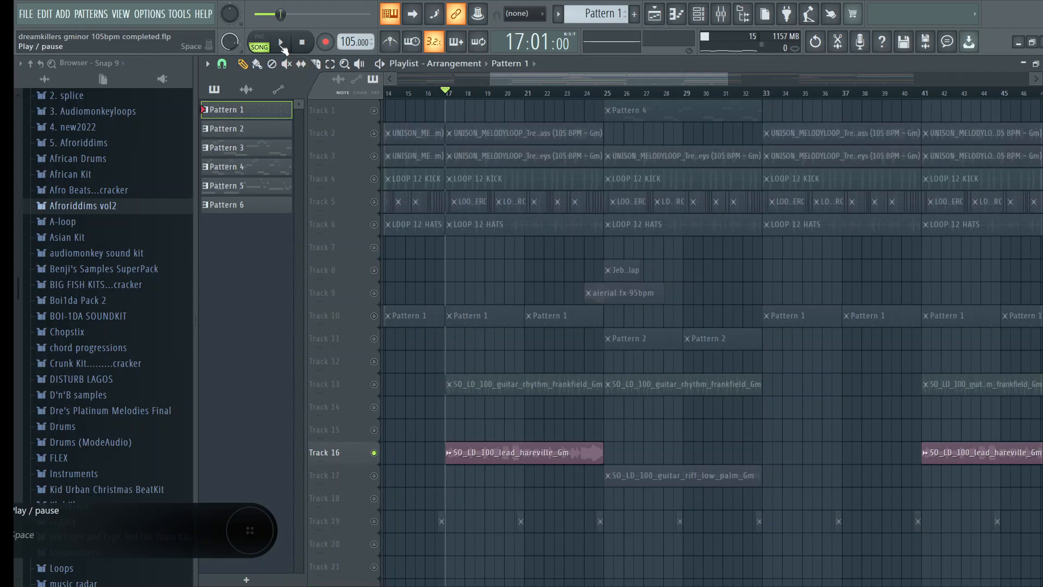
click(281, 43)
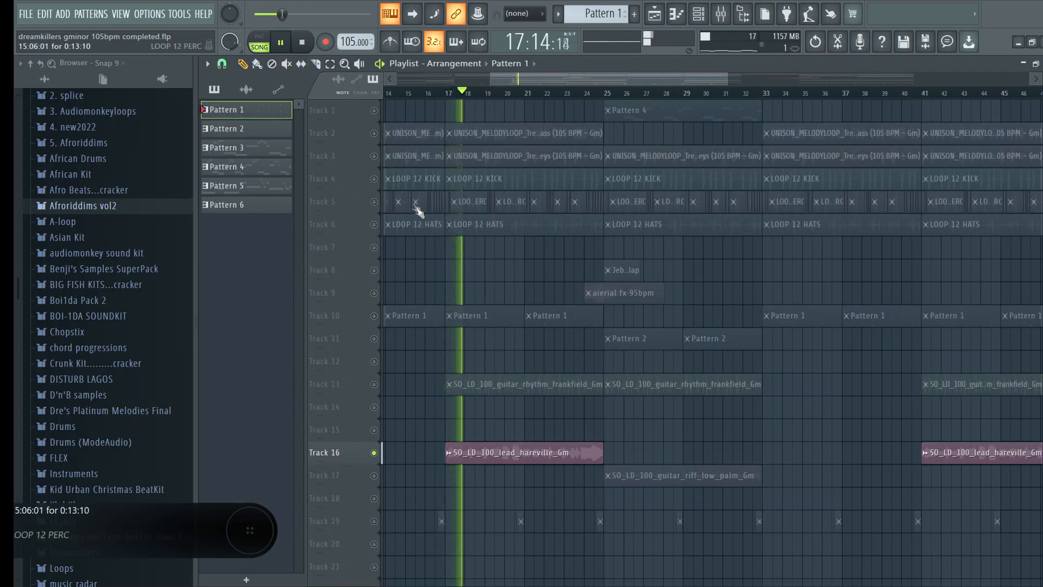
click(374, 157)
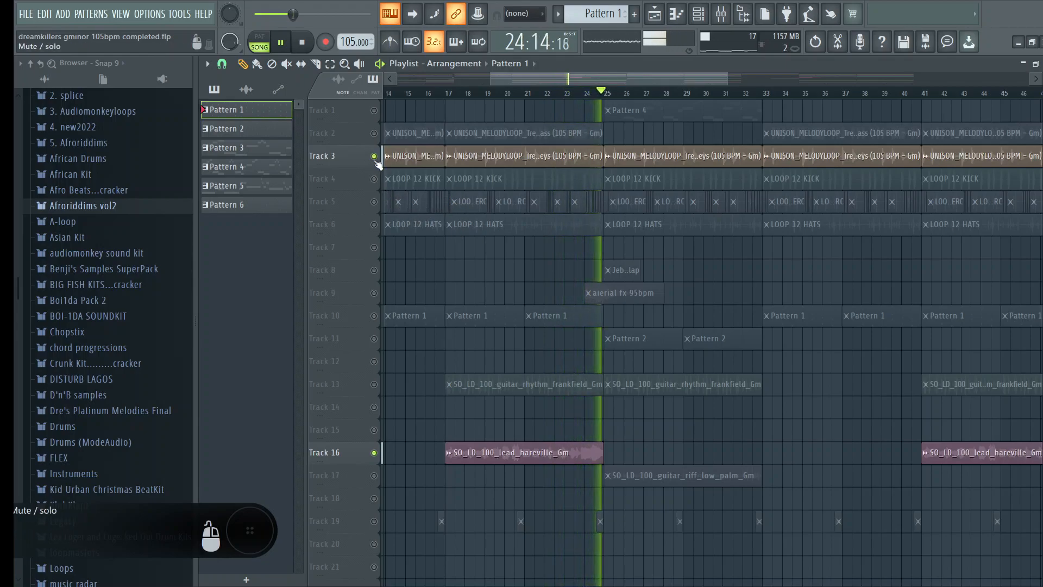
click(302, 43)
Turn all playlist tracks back on and set the playback position to bar 24, just before the Pattern 4 section
right_click(375, 157)
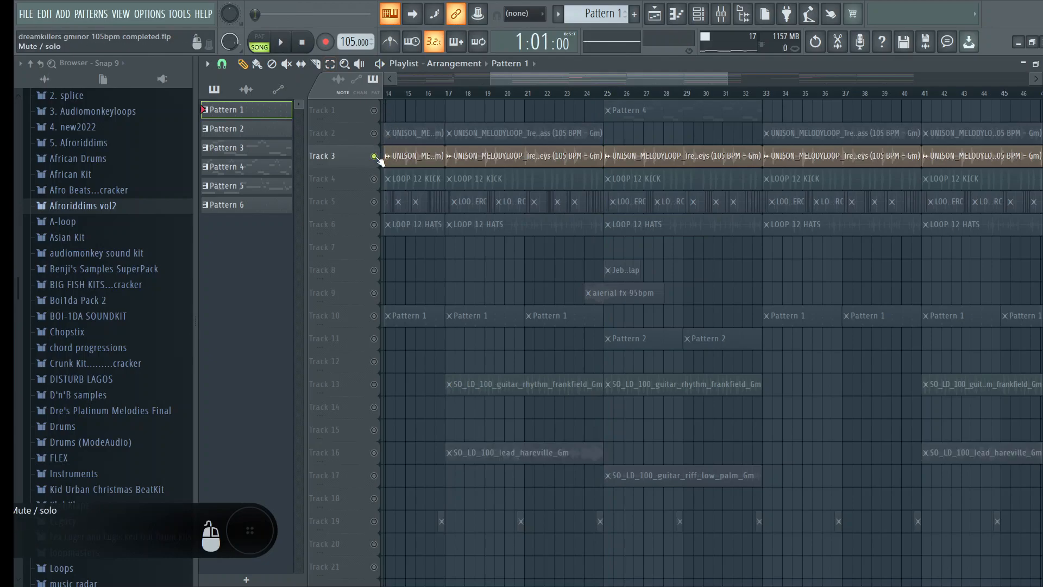
right_click(375, 157)
click(345, 65)
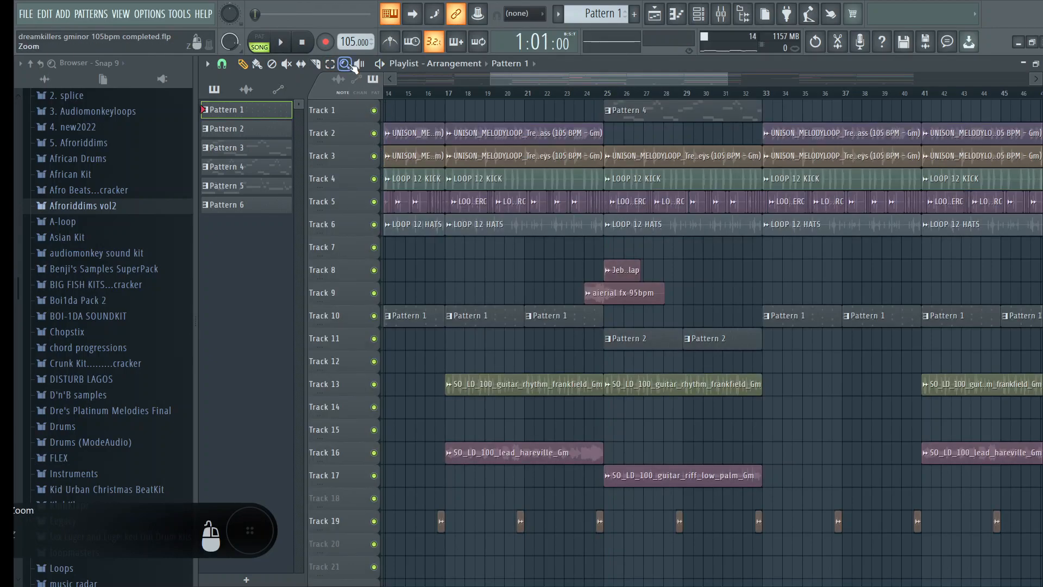
right_click(539, 173)
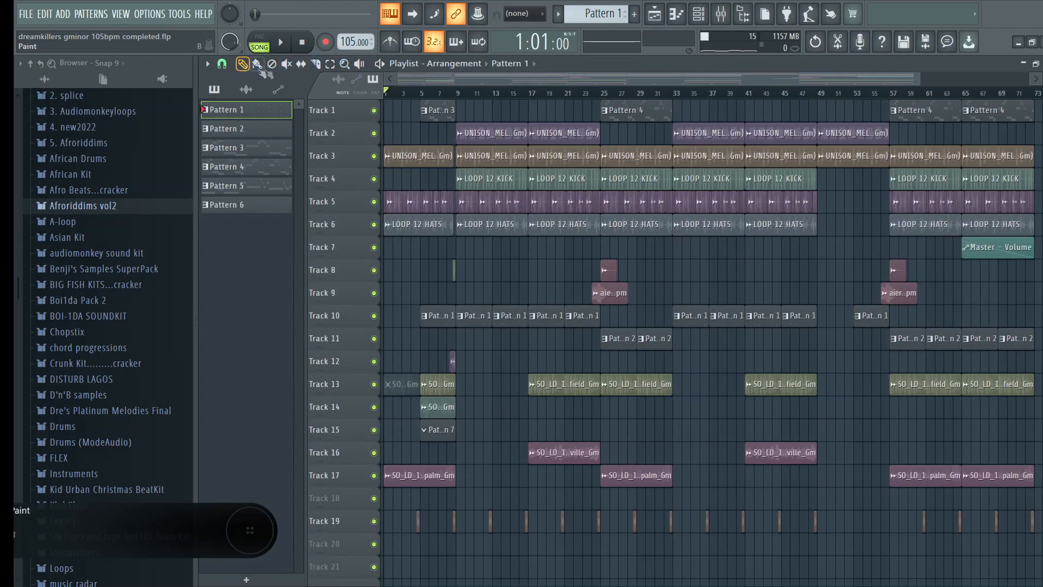
scroll(587, 84, up, 3)
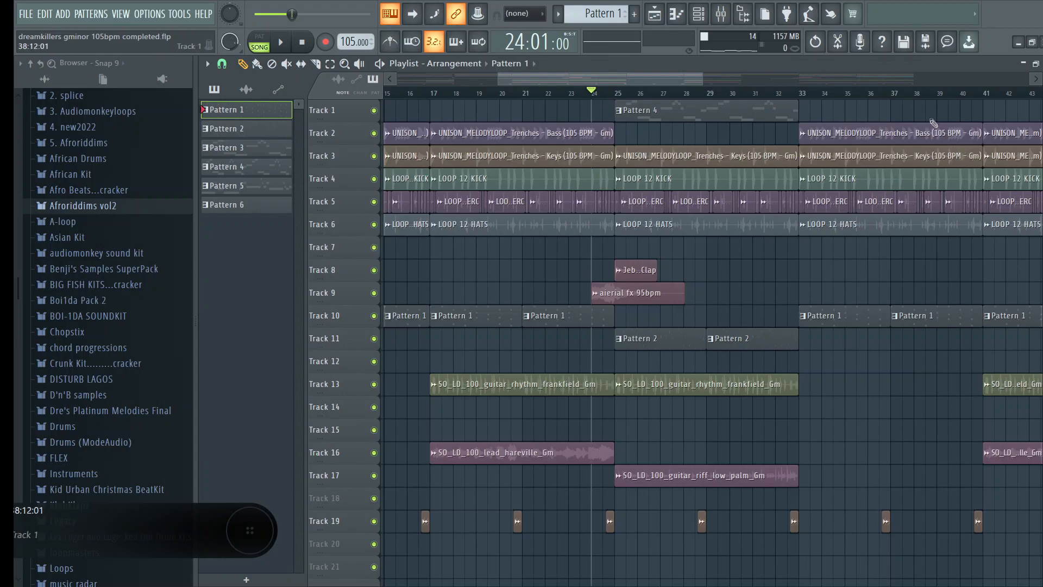
Set the playback position within bar 23, just before the Pattern 4 section, and play the full arrangement
drag(698, 78, 712, 81)
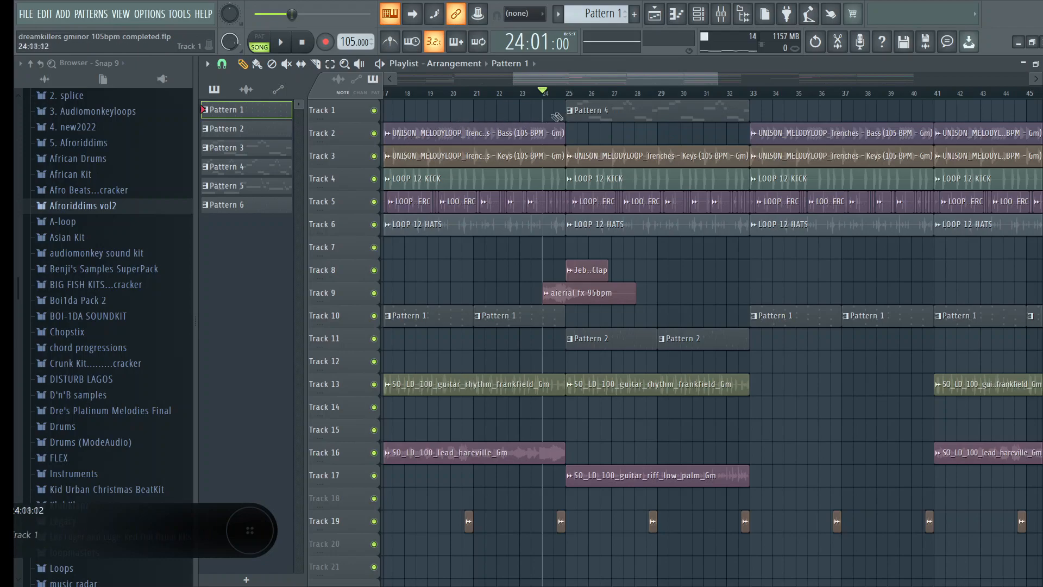
scroll(591, 97, left, 8)
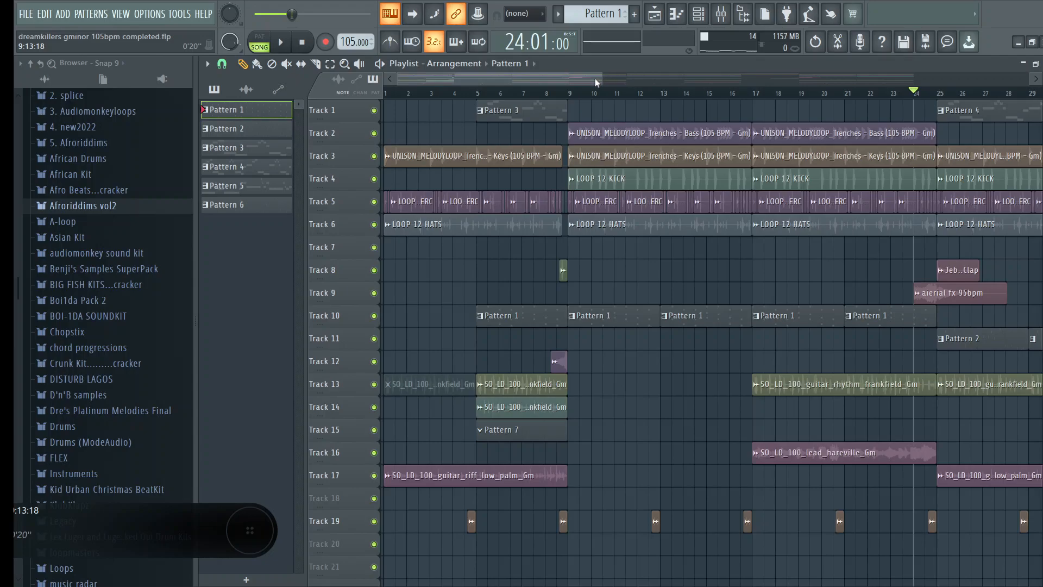
scroll(606, 82, down, 5)
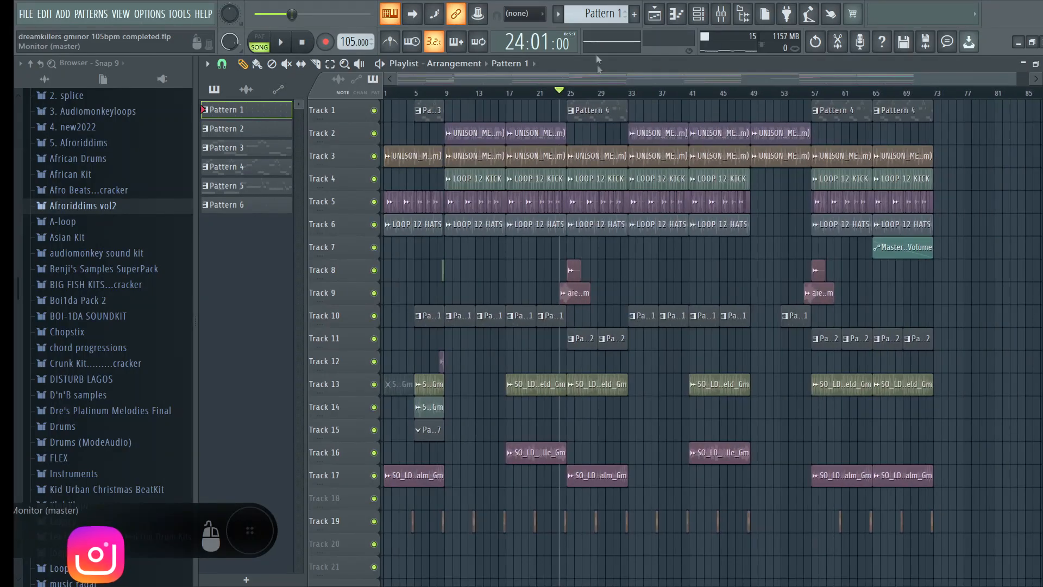
click(570, 97)
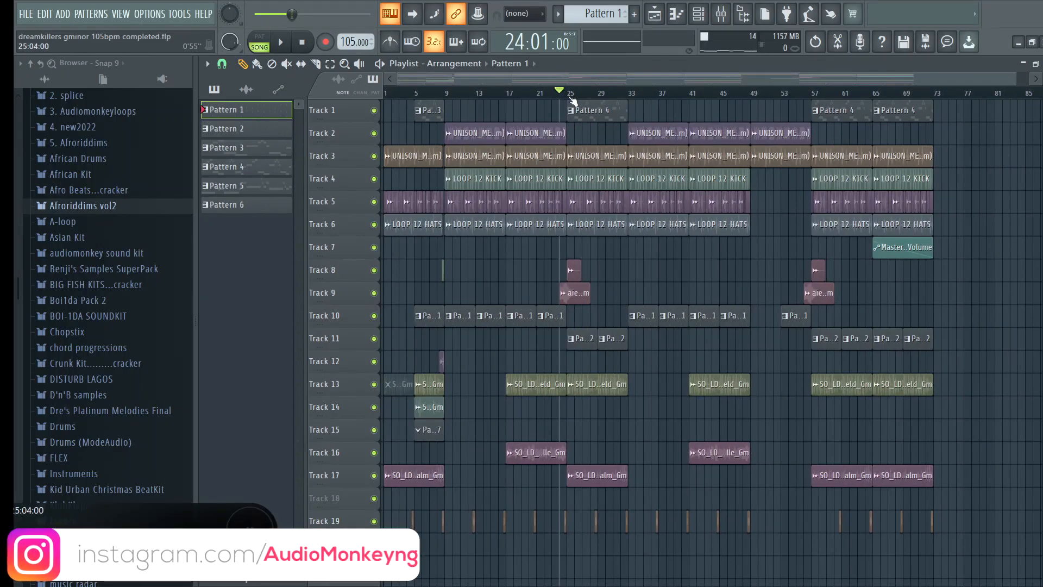
scroll(603, 97, up, 4)
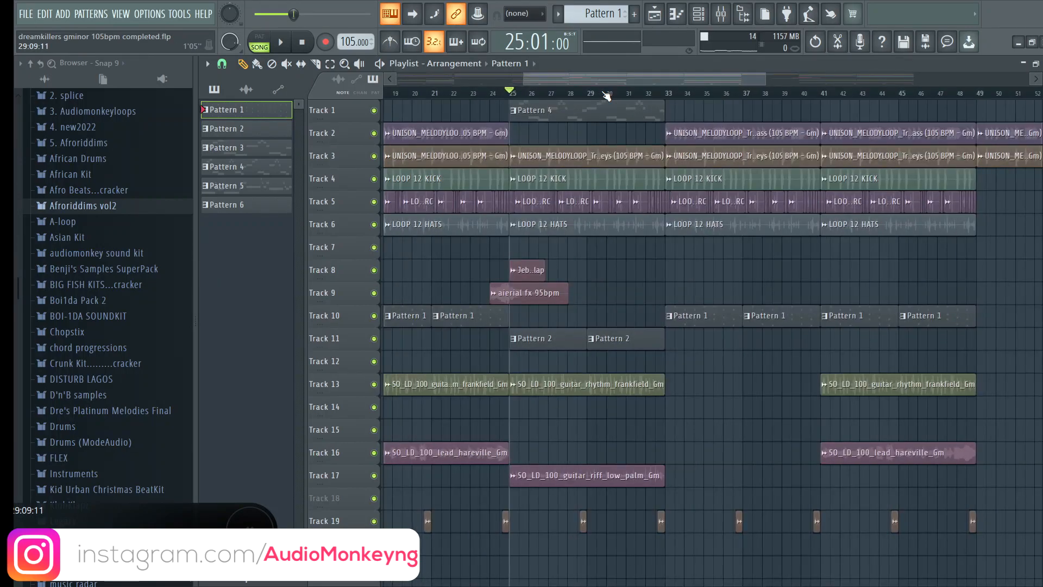
click(480, 93)
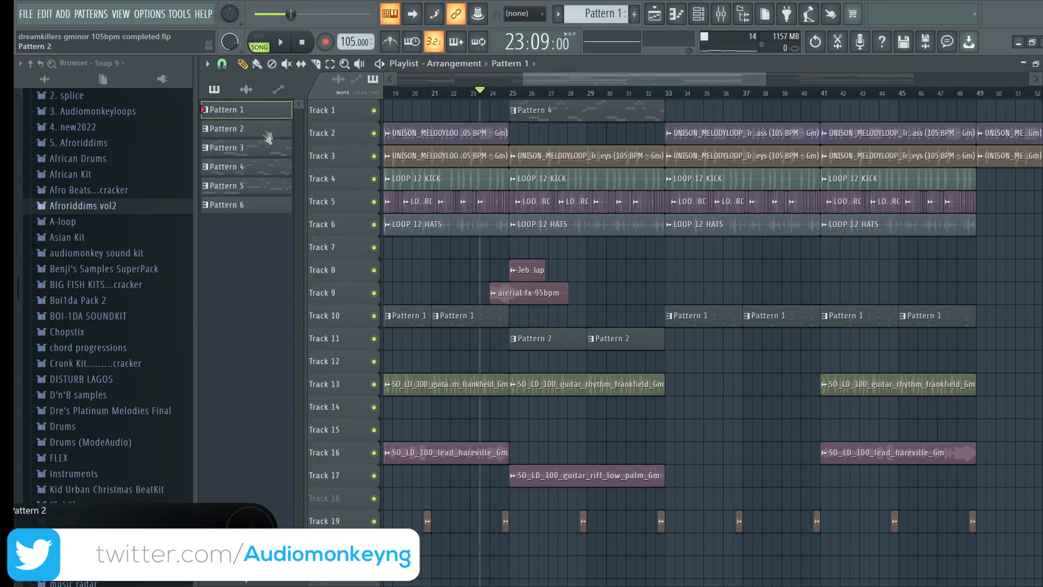
click(281, 44)
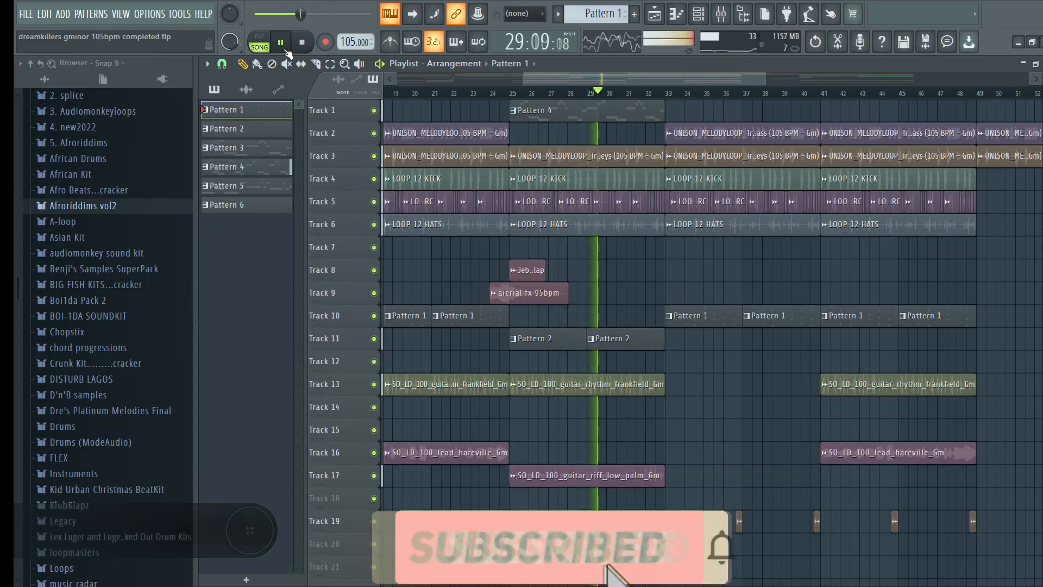
View the Track 11 Pattern 2 notes in the piano roll, play the Electra part alone in pattern mode, and stop
double_click(537, 338)
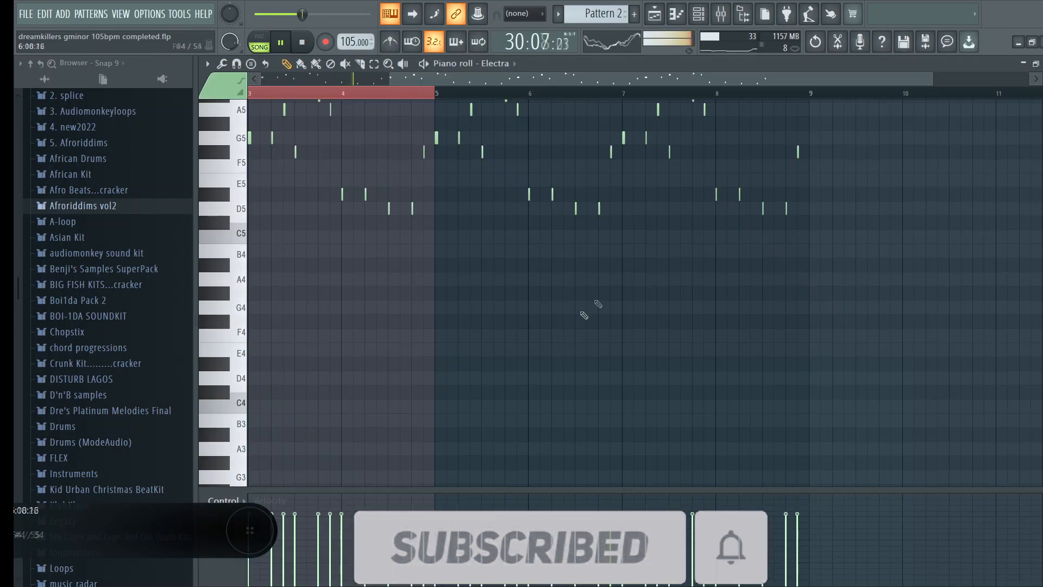
click(1036, 63)
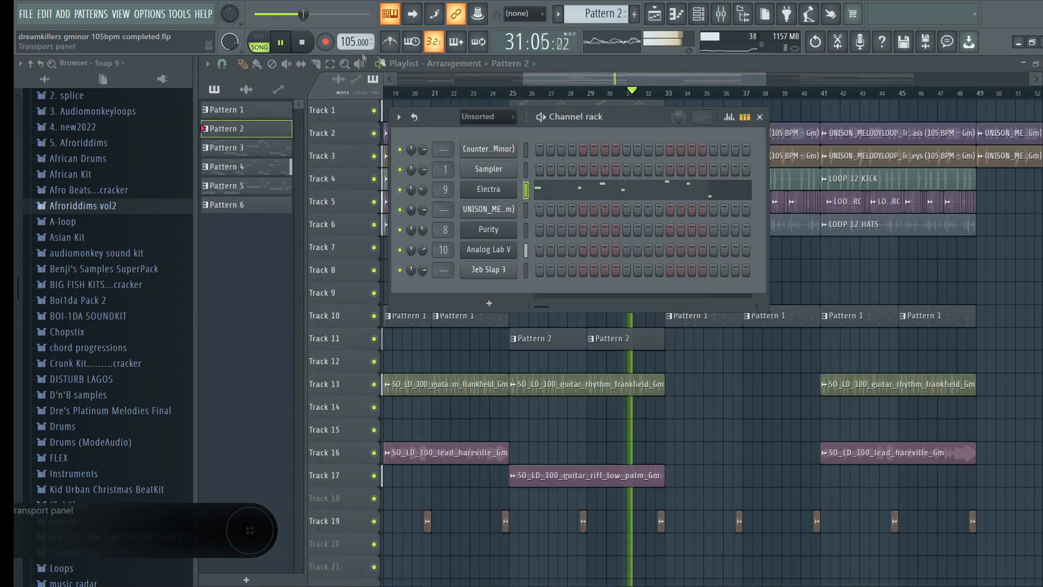
click(259, 41)
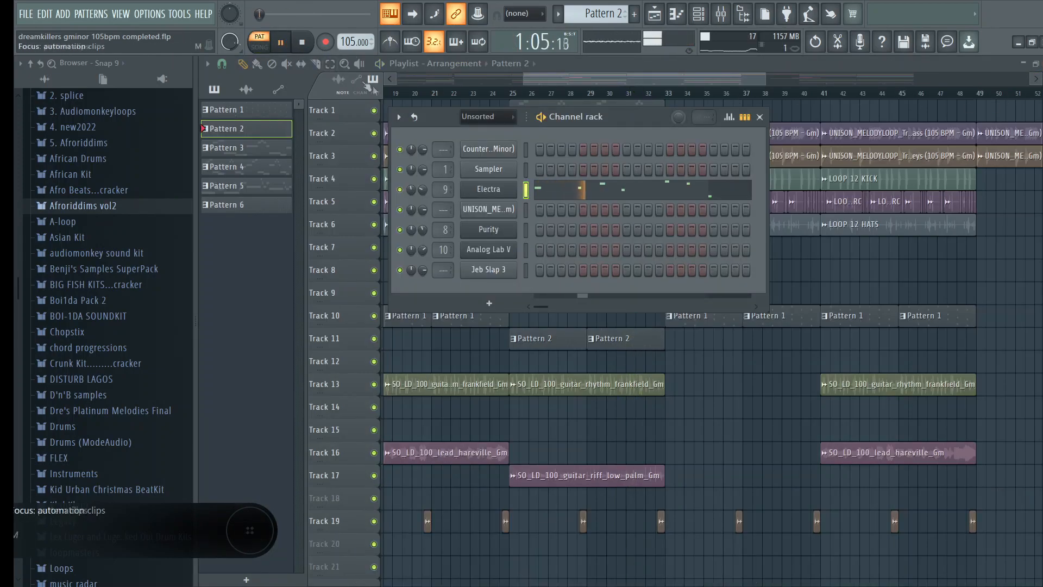
click(503, 191)
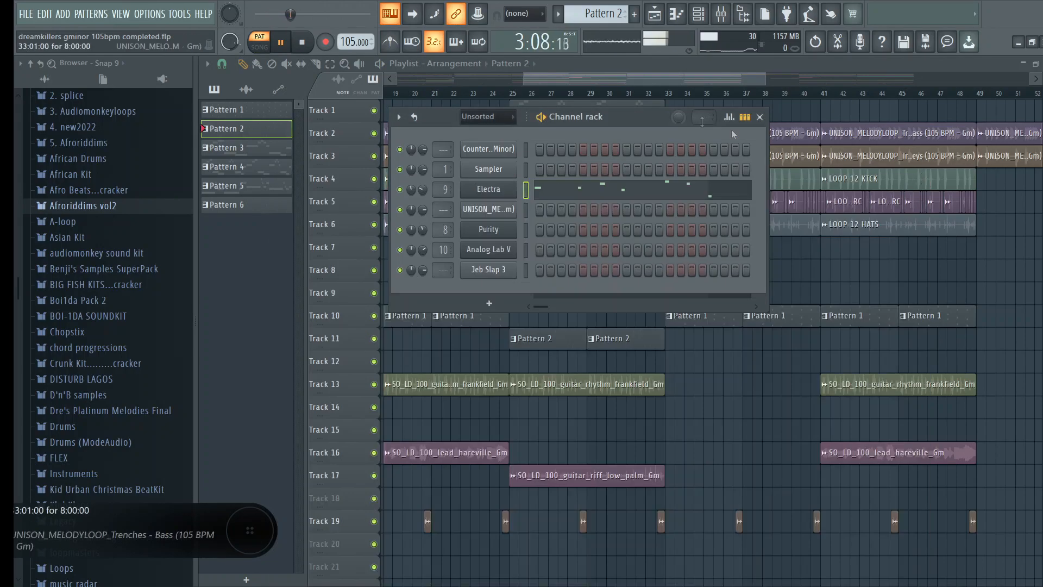
click(923, 183)
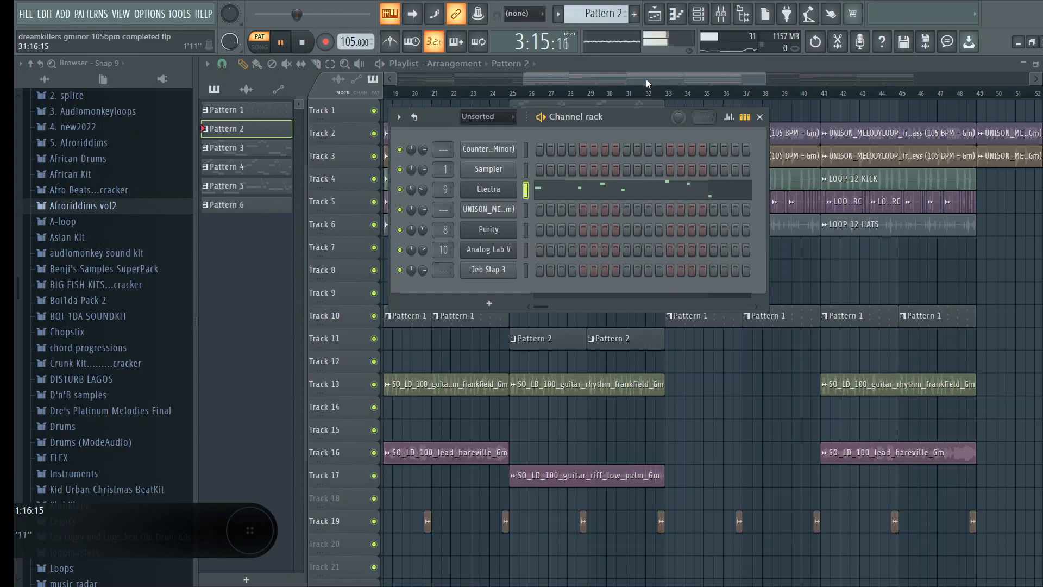
click(647, 84)
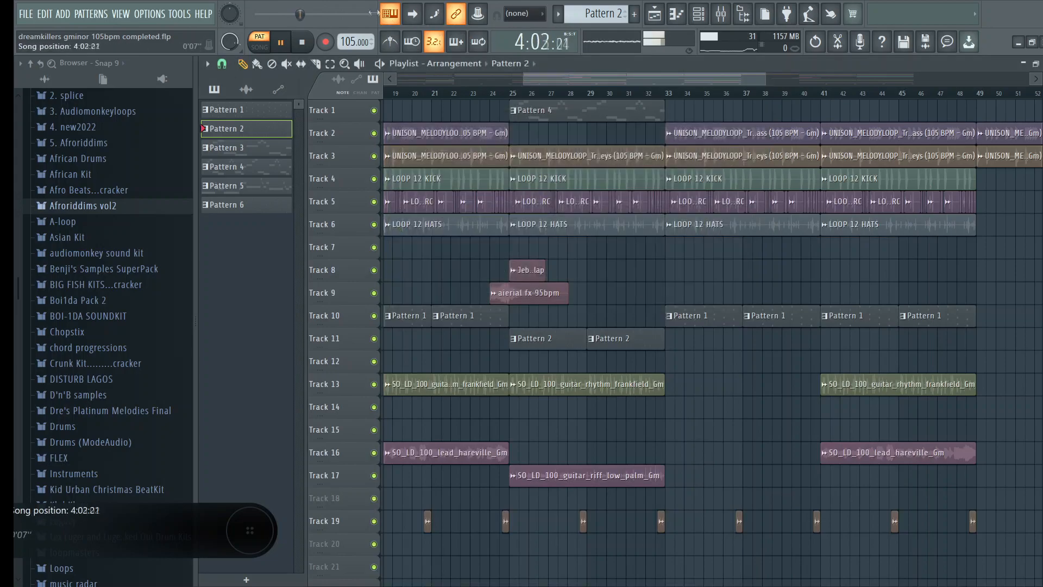
click(303, 41)
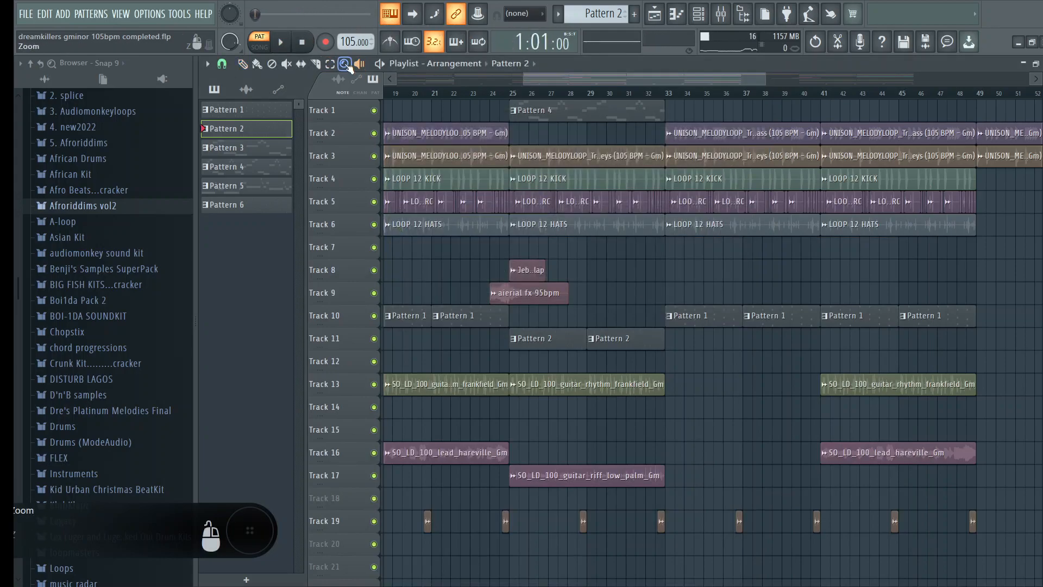
Fit the whole arrangement in the playlist view and switch playback back to song mode
right_click(347, 66)
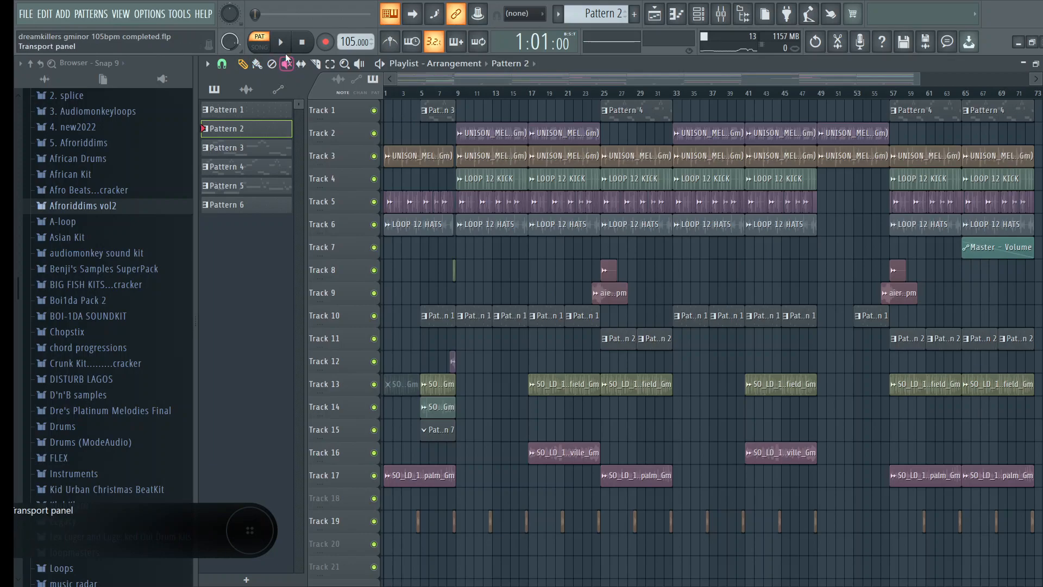
click(271, 42)
click(315, 64)
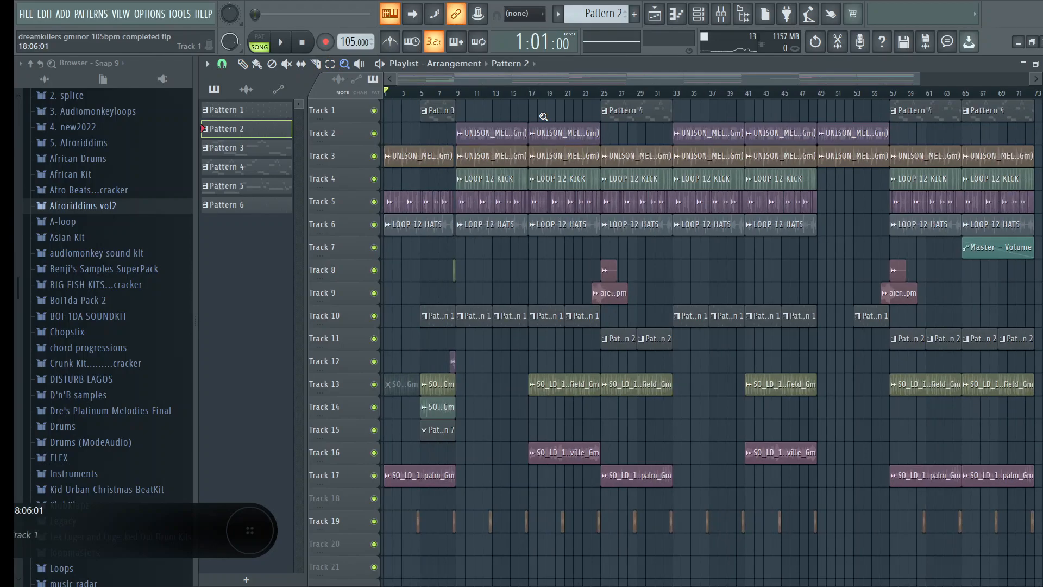
Examine the arrangement's later sections, from the repeat at bar 33 through the bar 49 breakdown to the ending at bar 73
drag(544, 116, 708, 492)
right_click(690, 392)
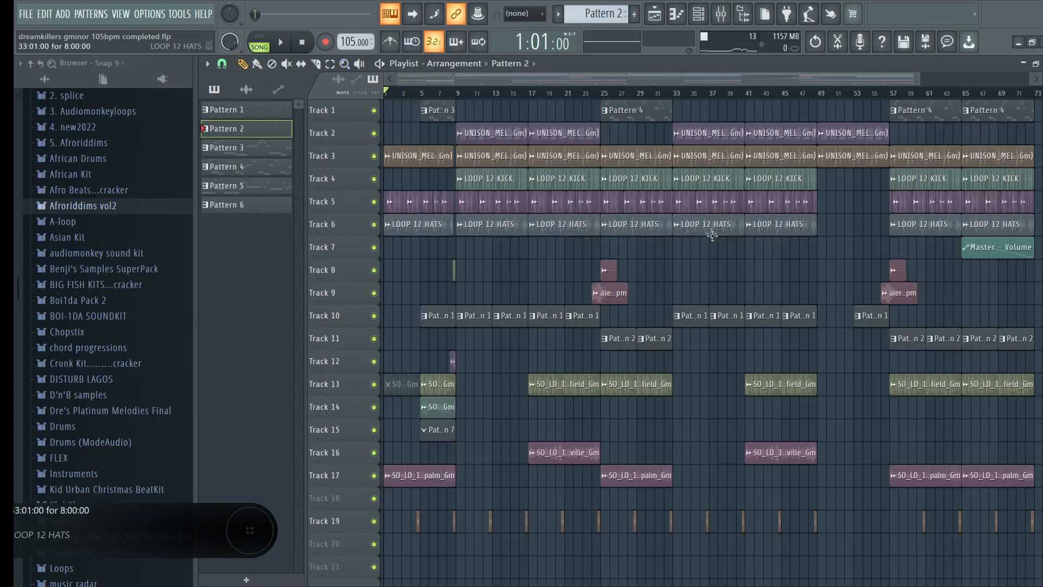
scroll(690, 100, up, 3)
scroll(692, 100, down, 2)
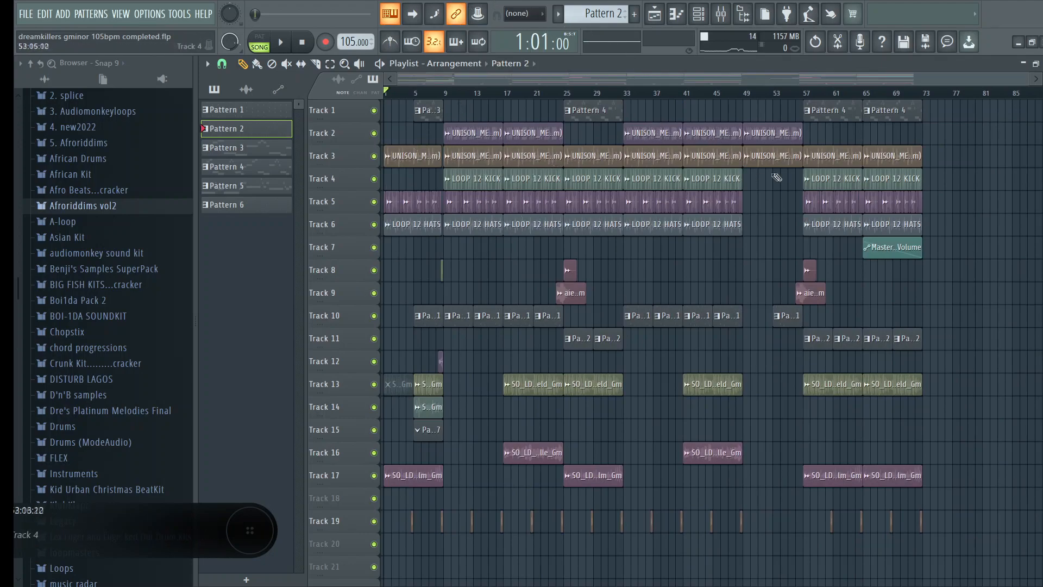
scroll(817, 101, up, 3)
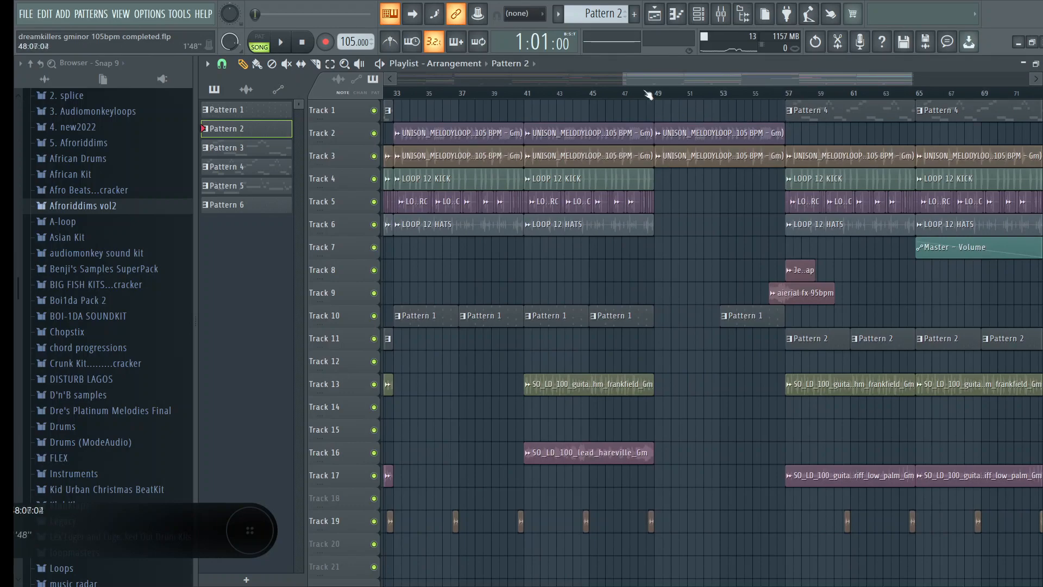
drag(621, 77, 398, 77)
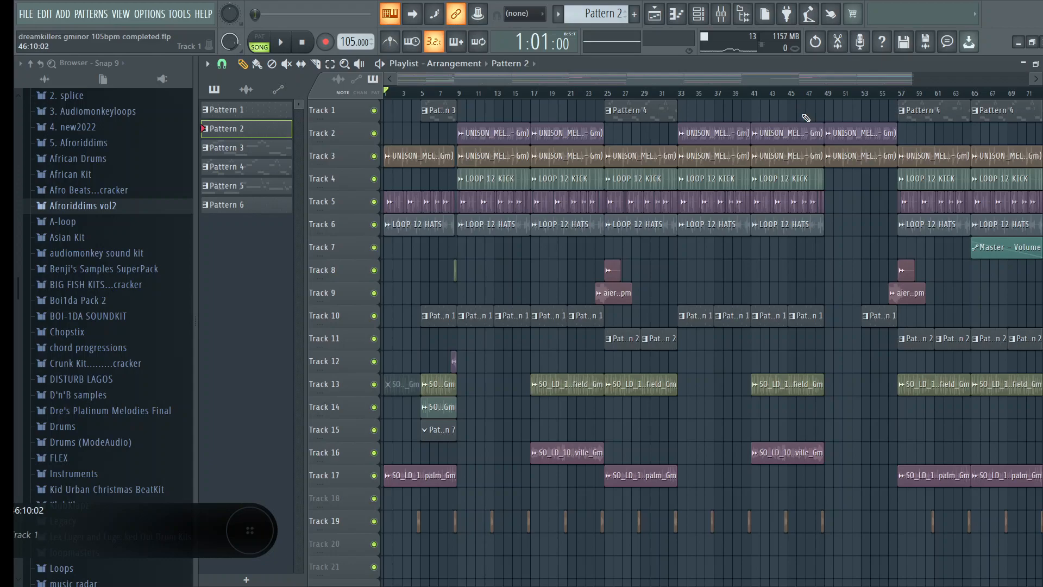
drag(886, 81, 984, 78)
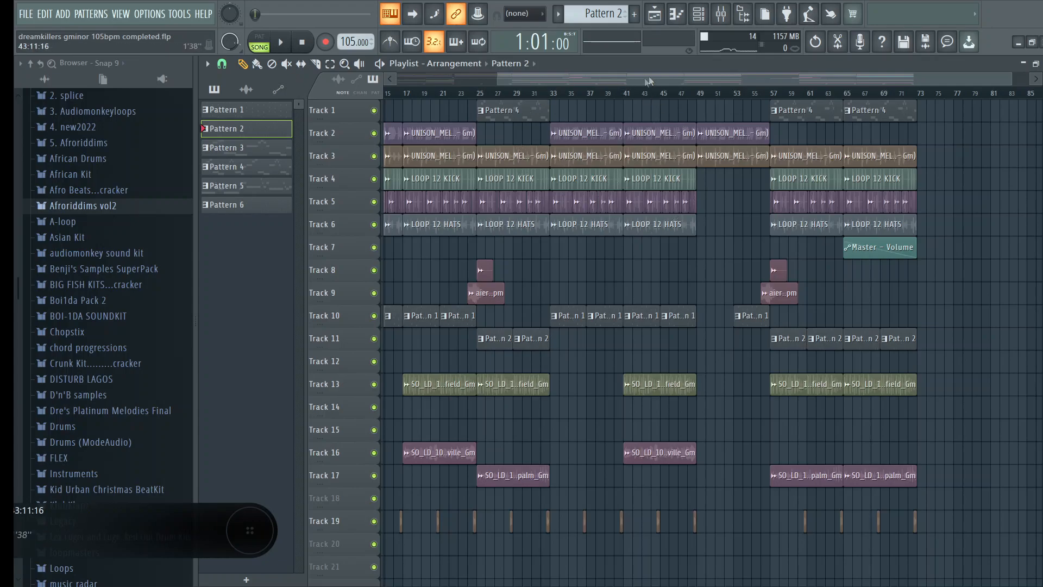
drag(648, 79, 535, 80)
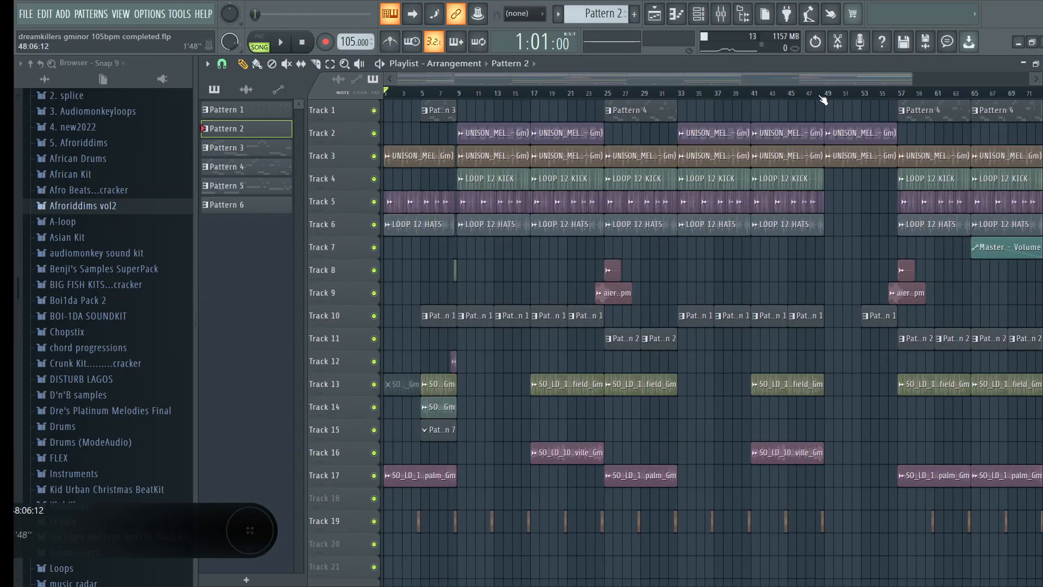
Play the arrangement from bar 48 through the breakdown and the final Pattern 4 sections, and stop at the ending
scroll(823, 99, up, 2)
scroll(823, 100, down, 3)
drag(833, 76, 846, 77)
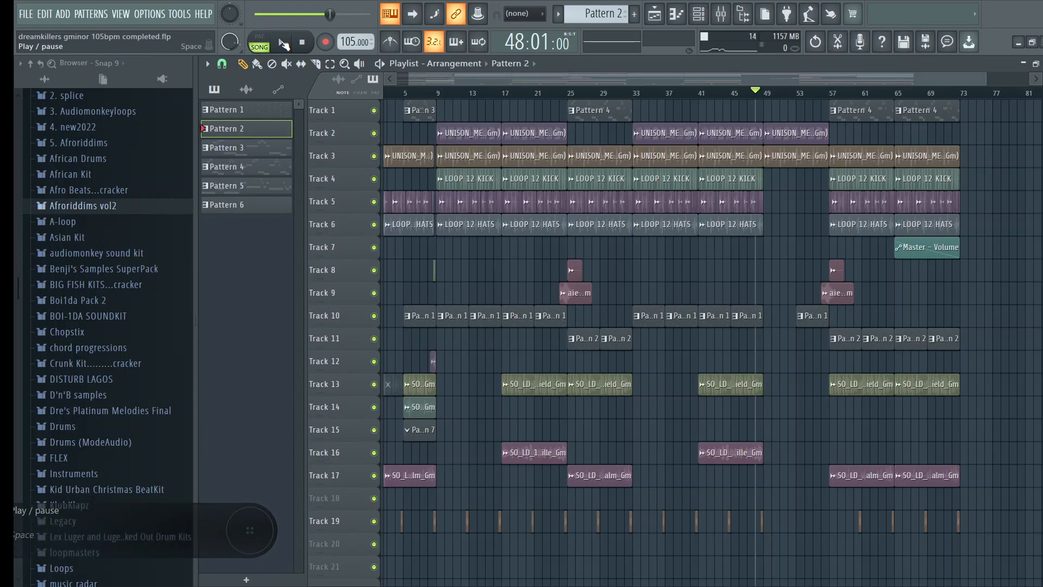
click(283, 43)
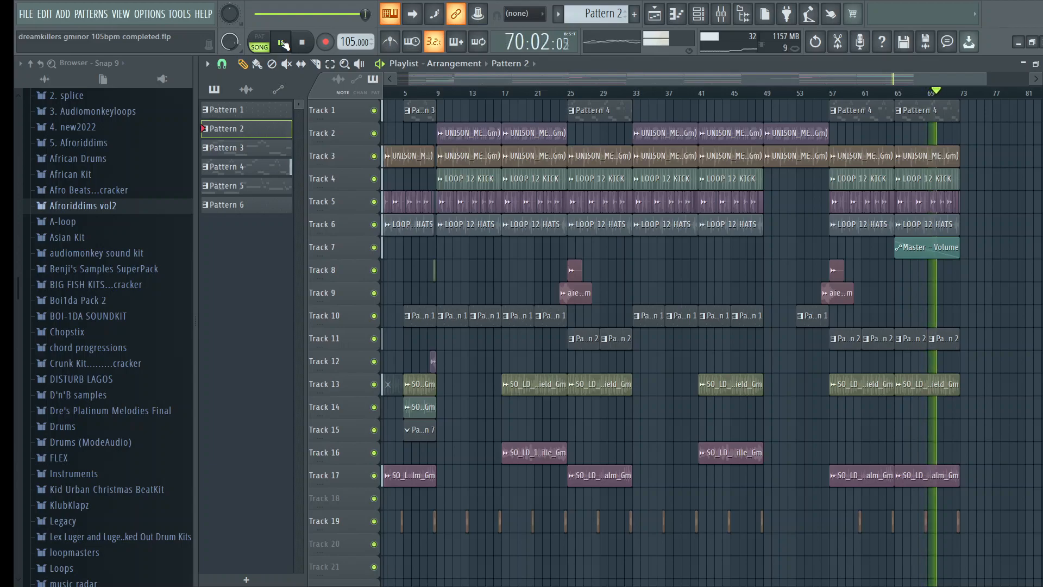
click(284, 45)
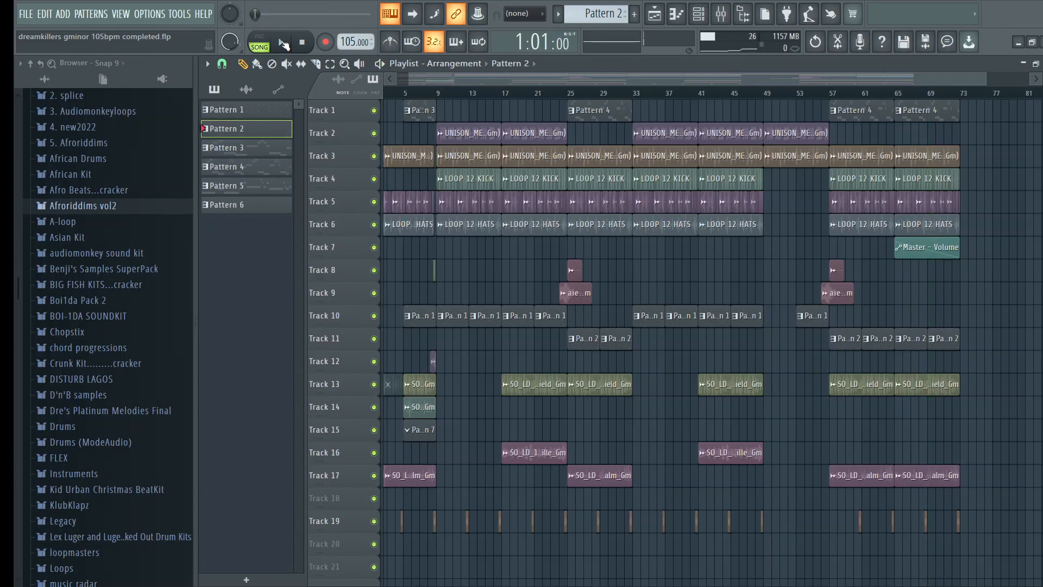